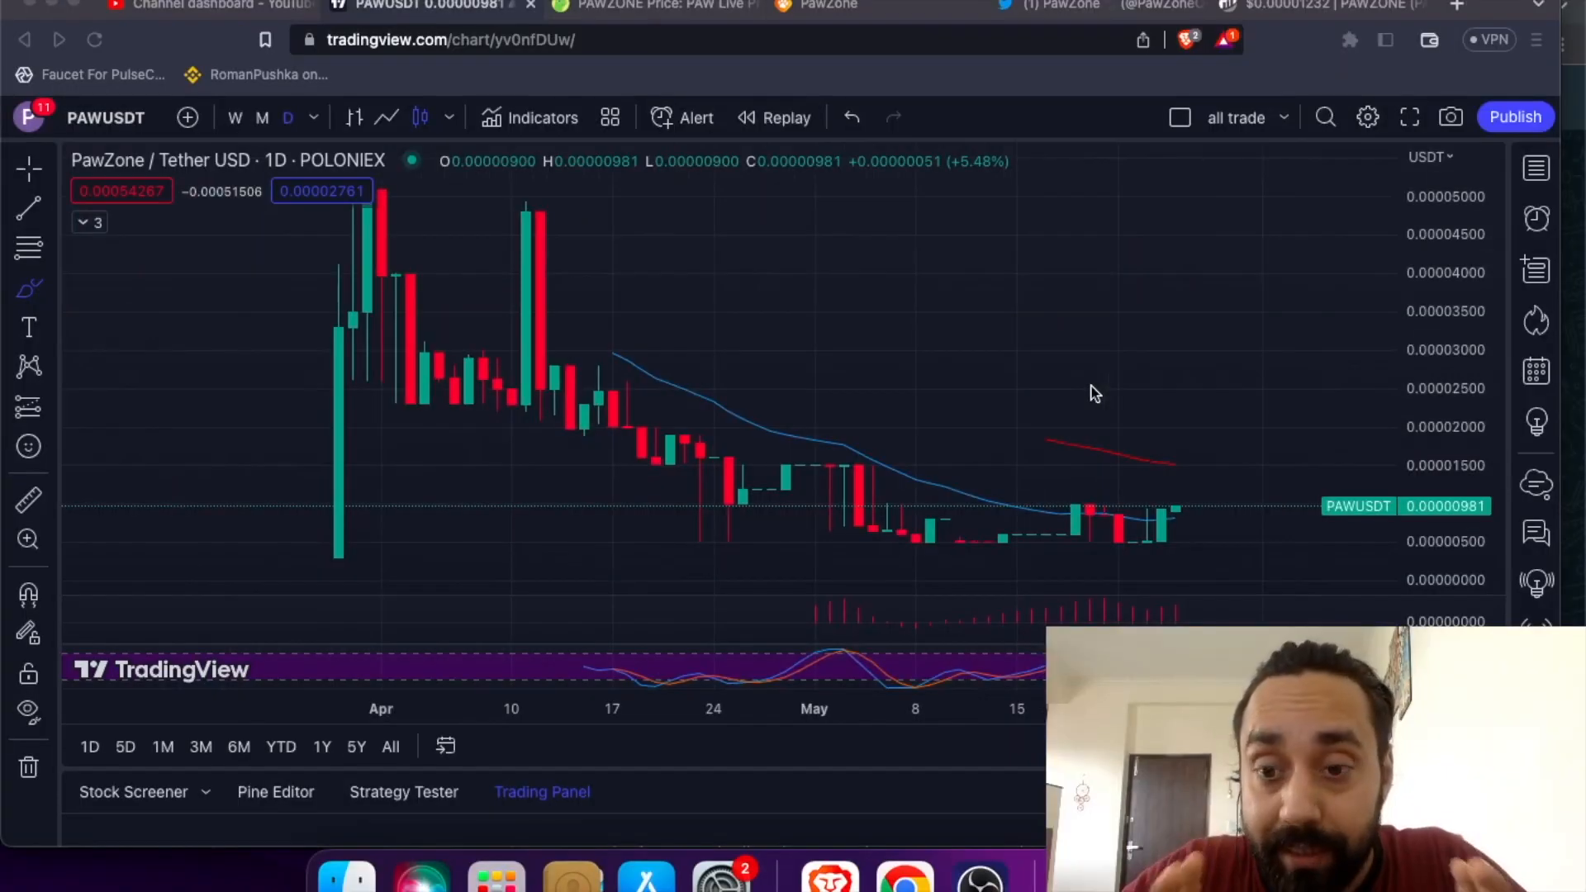
scroll(1092, 394, up, 3)
scroll(1092, 393, up, 2)
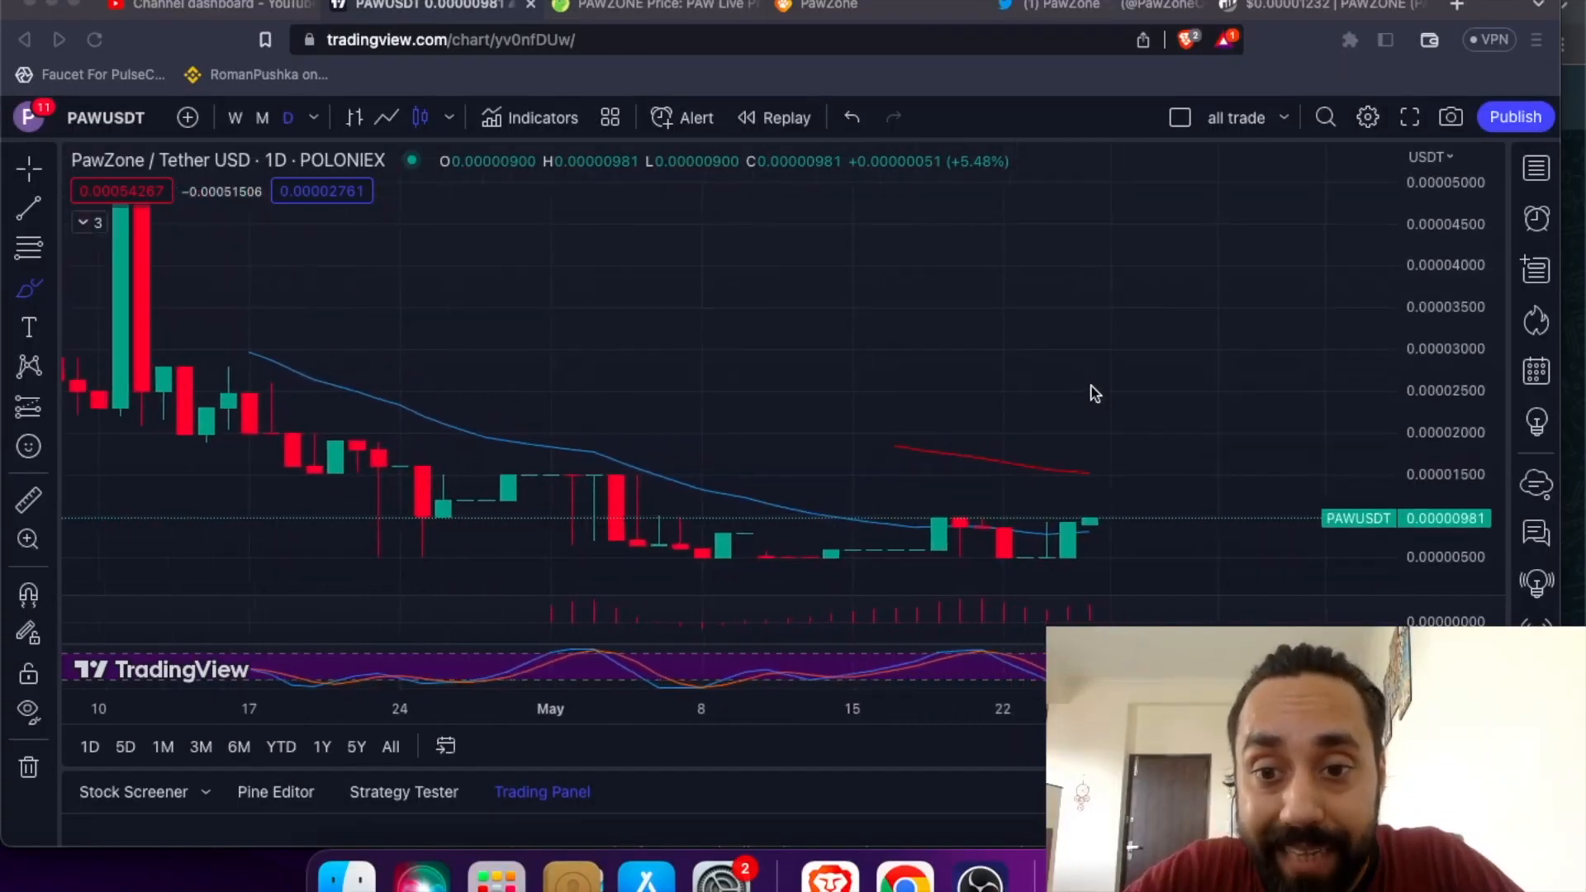
scroll(1092, 392, up, 3)
scroll(1092, 393, up, 3)
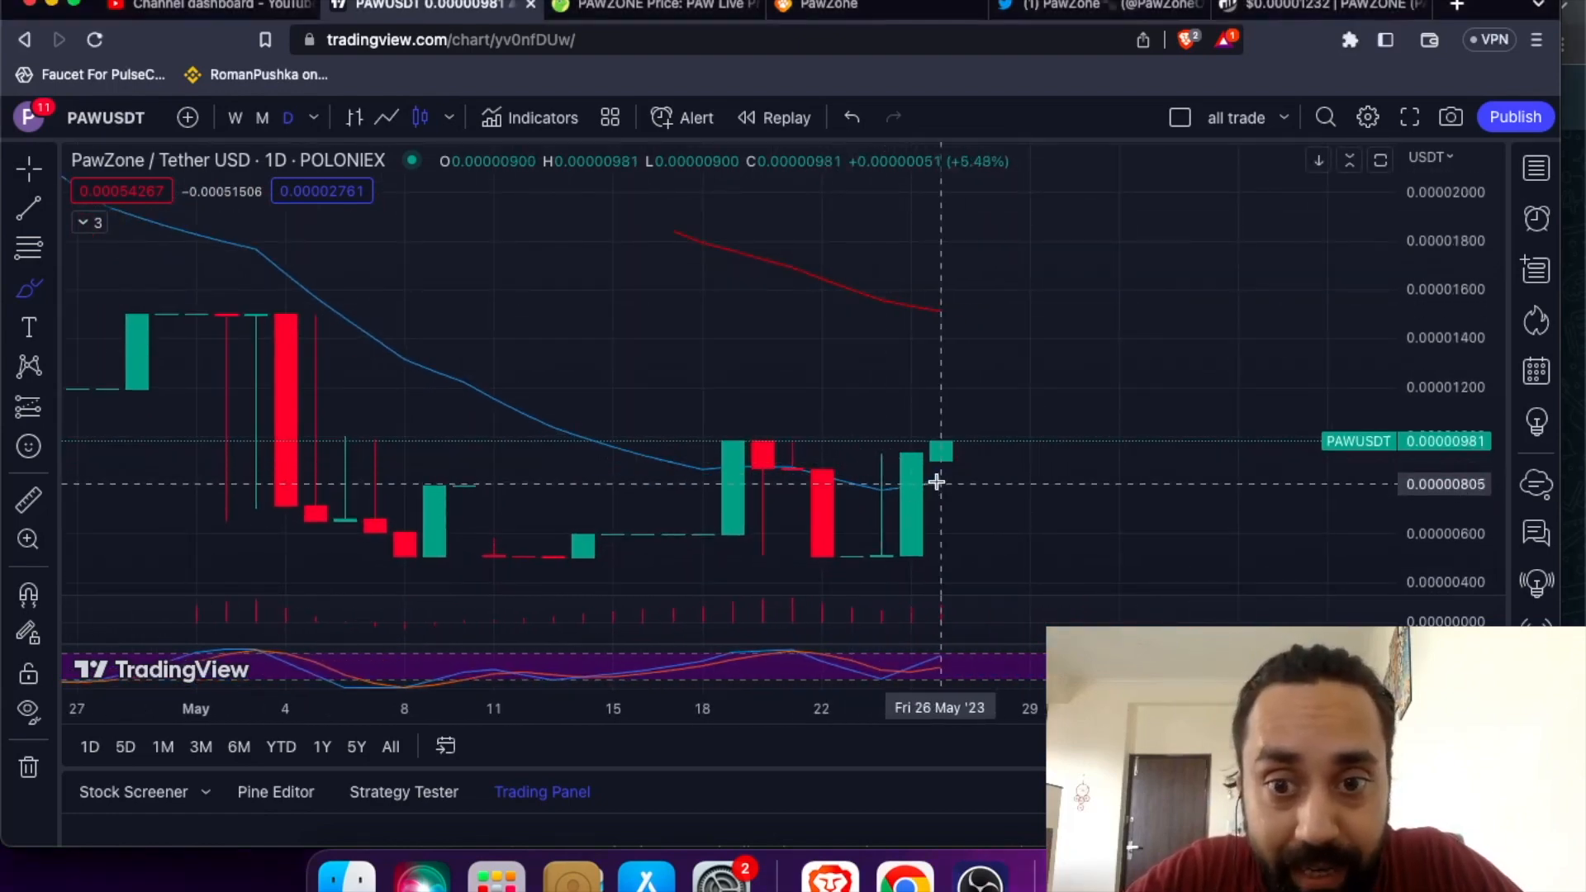
Sketch a green Brush path rising from the latest candles, then move to the PawZone site.
mouse_move(911, 509)
mouse_down()
mouse_move(971, 475)
mouse_move(966, 486)
mouse_move(982, 353)
mouse_move(1032, 372)
mouse_up()
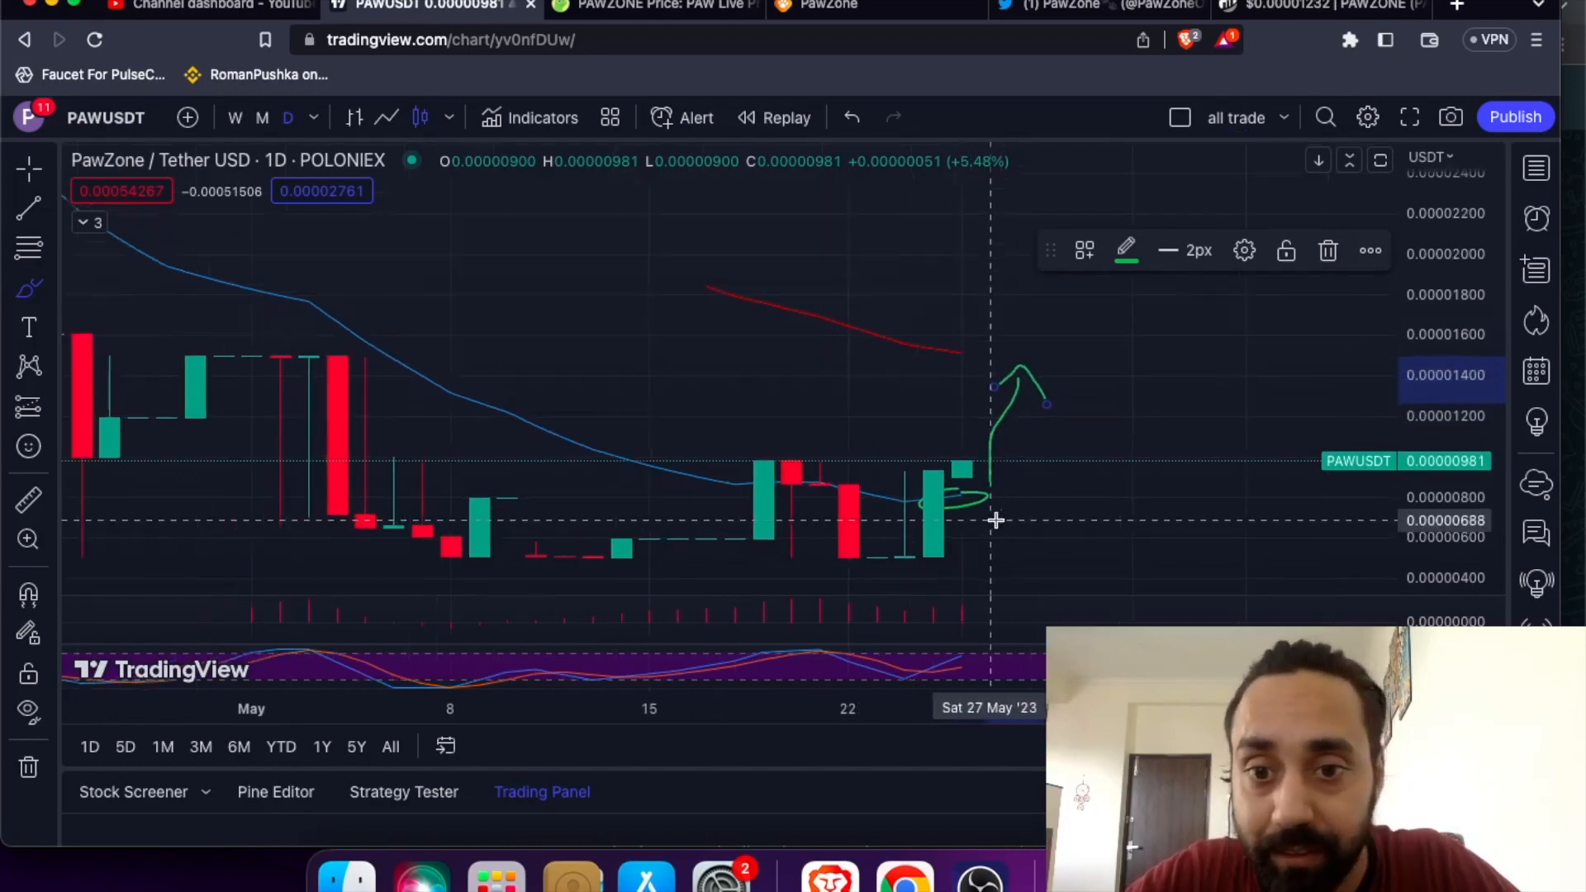
scroll(996, 521, down, 3)
scroll(997, 520, down, 2)
scroll(997, 521, down, 2)
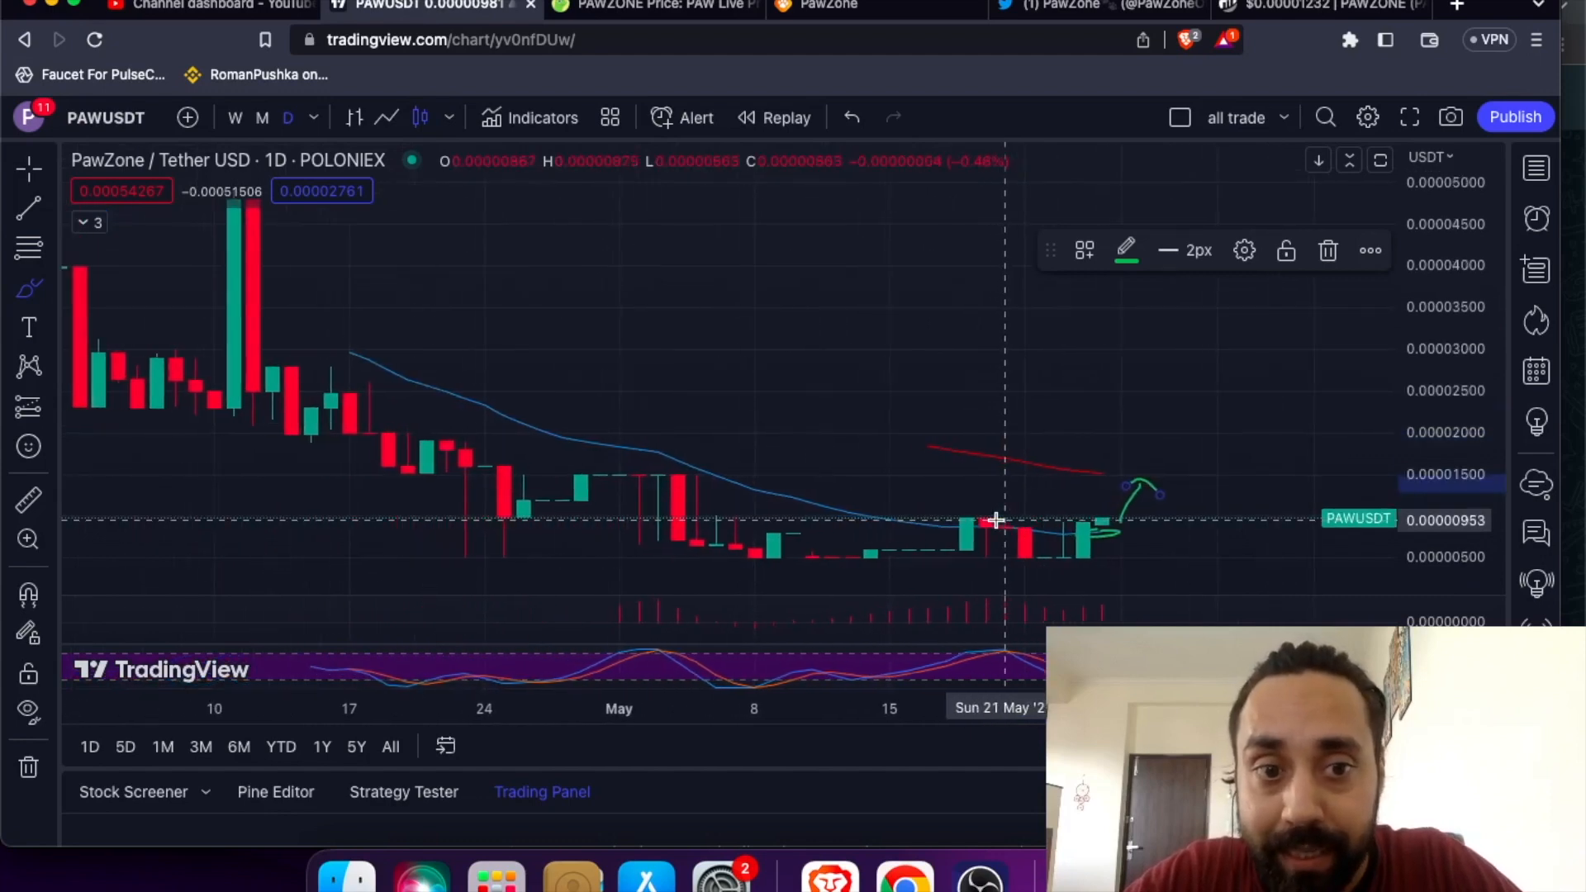
scroll(997, 521, down, 2)
scroll(997, 521, down, 2)
scroll(997, 521, down, 1)
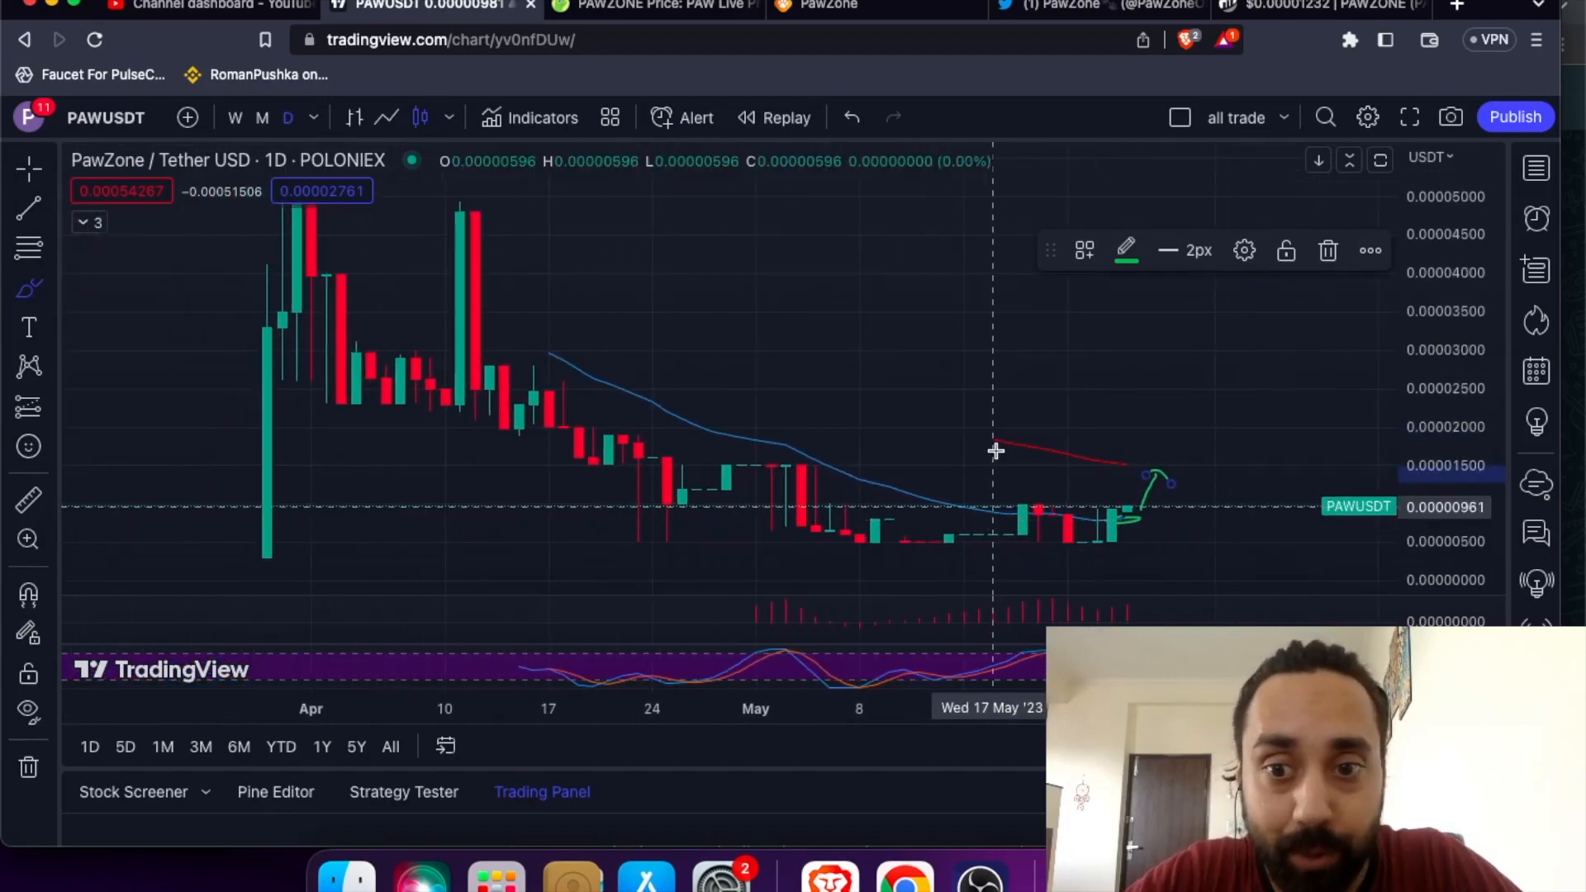
scroll(1006, 402, up, 3)
scroll(1006, 401, up, 3)
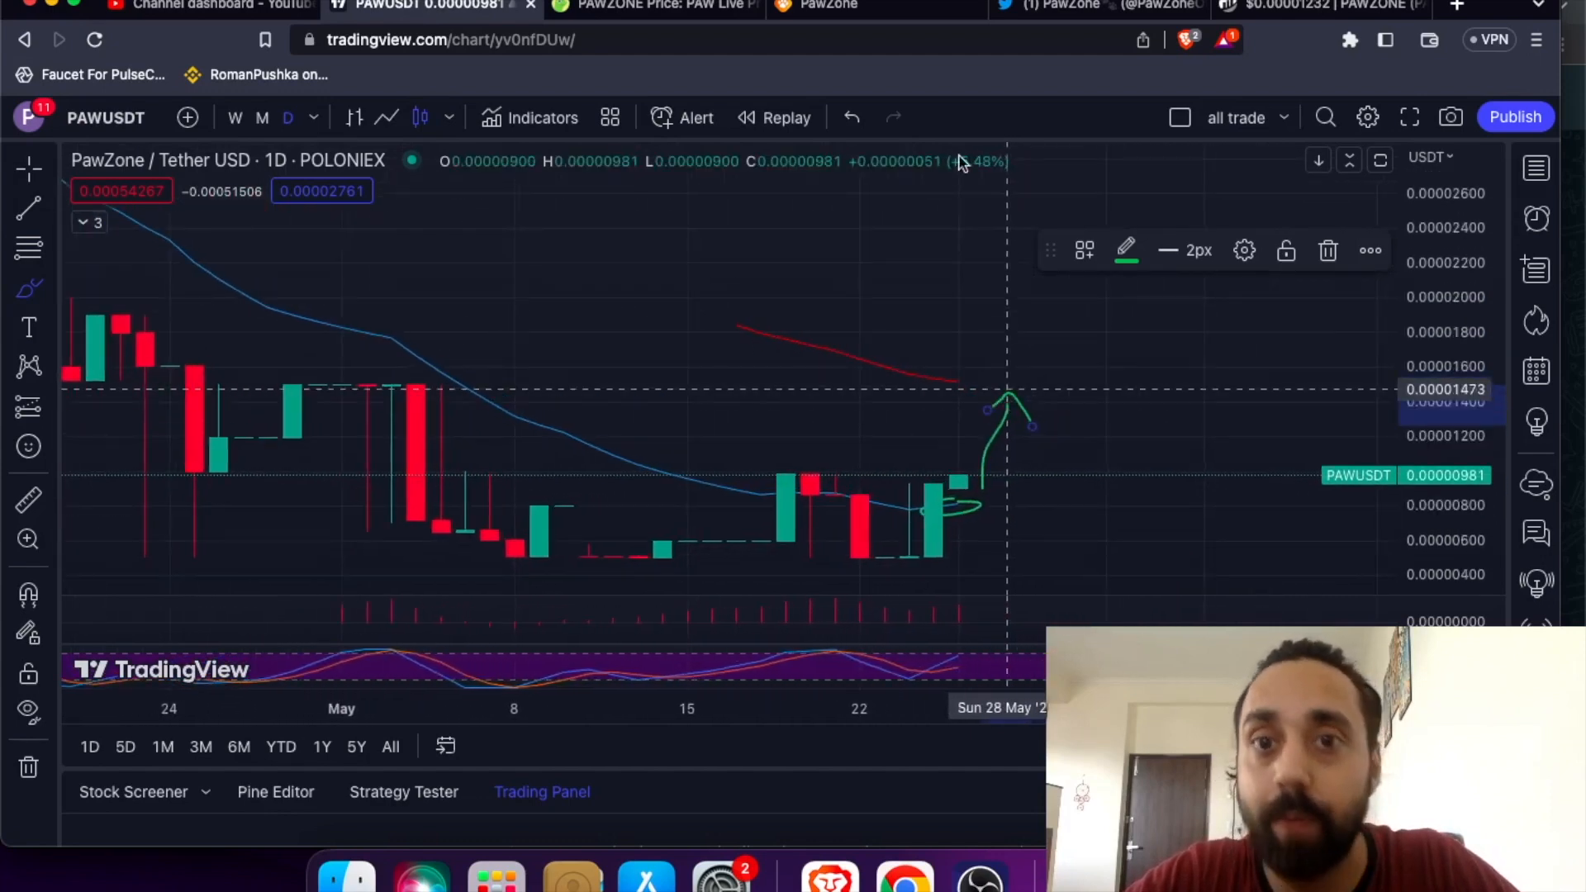
click(856, 6)
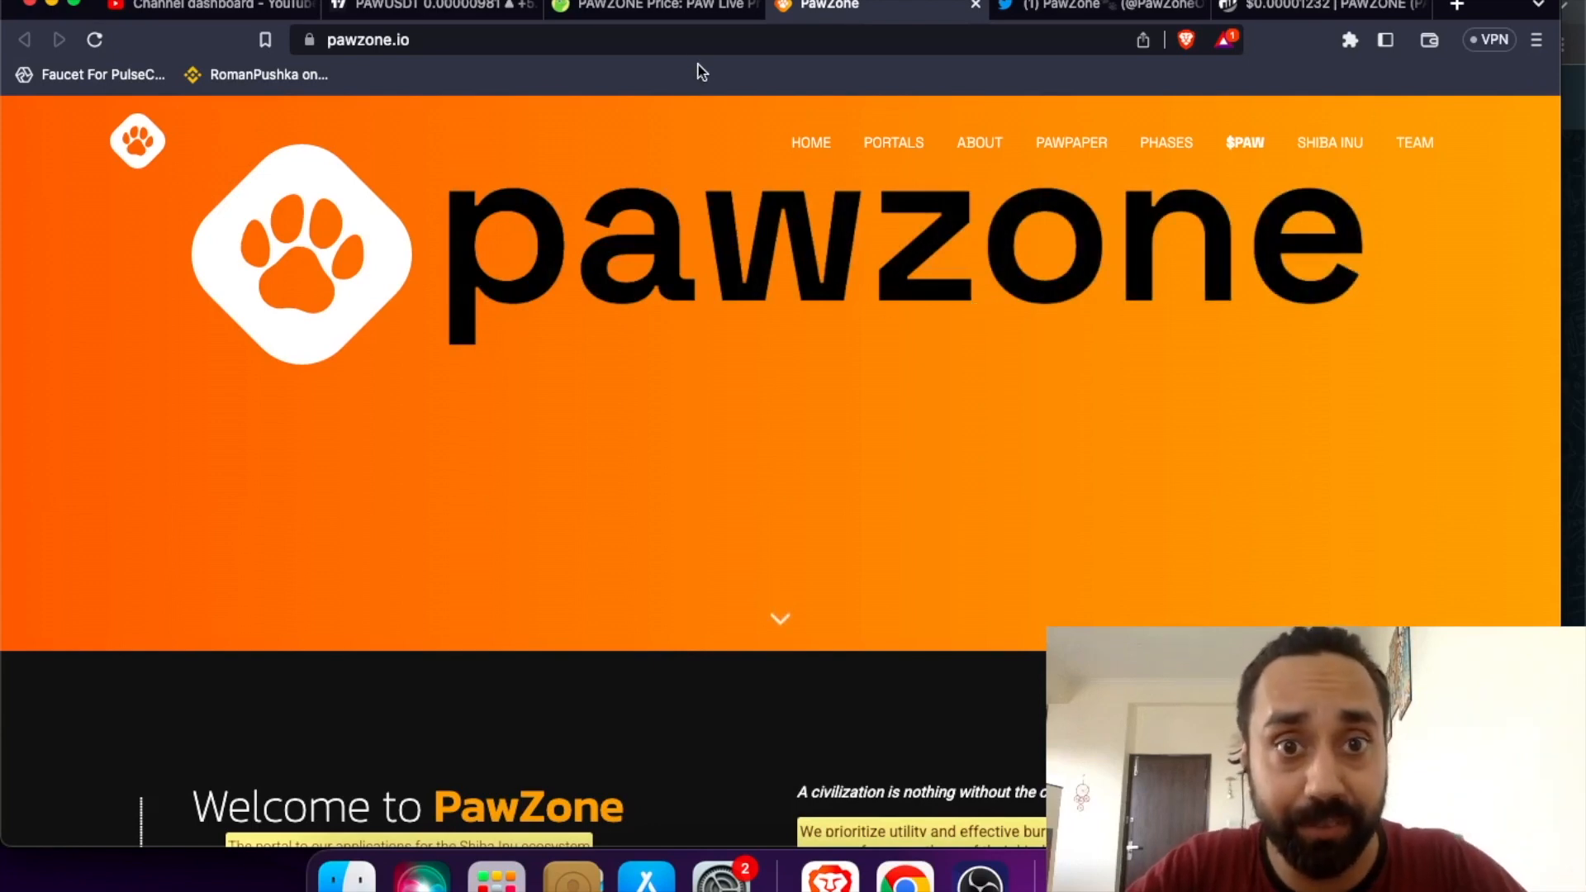
Convert 1 USD in the CoinGecko PAWZONE converter (about 81,234 PAW) and return to PawZone.
click(674, 12)
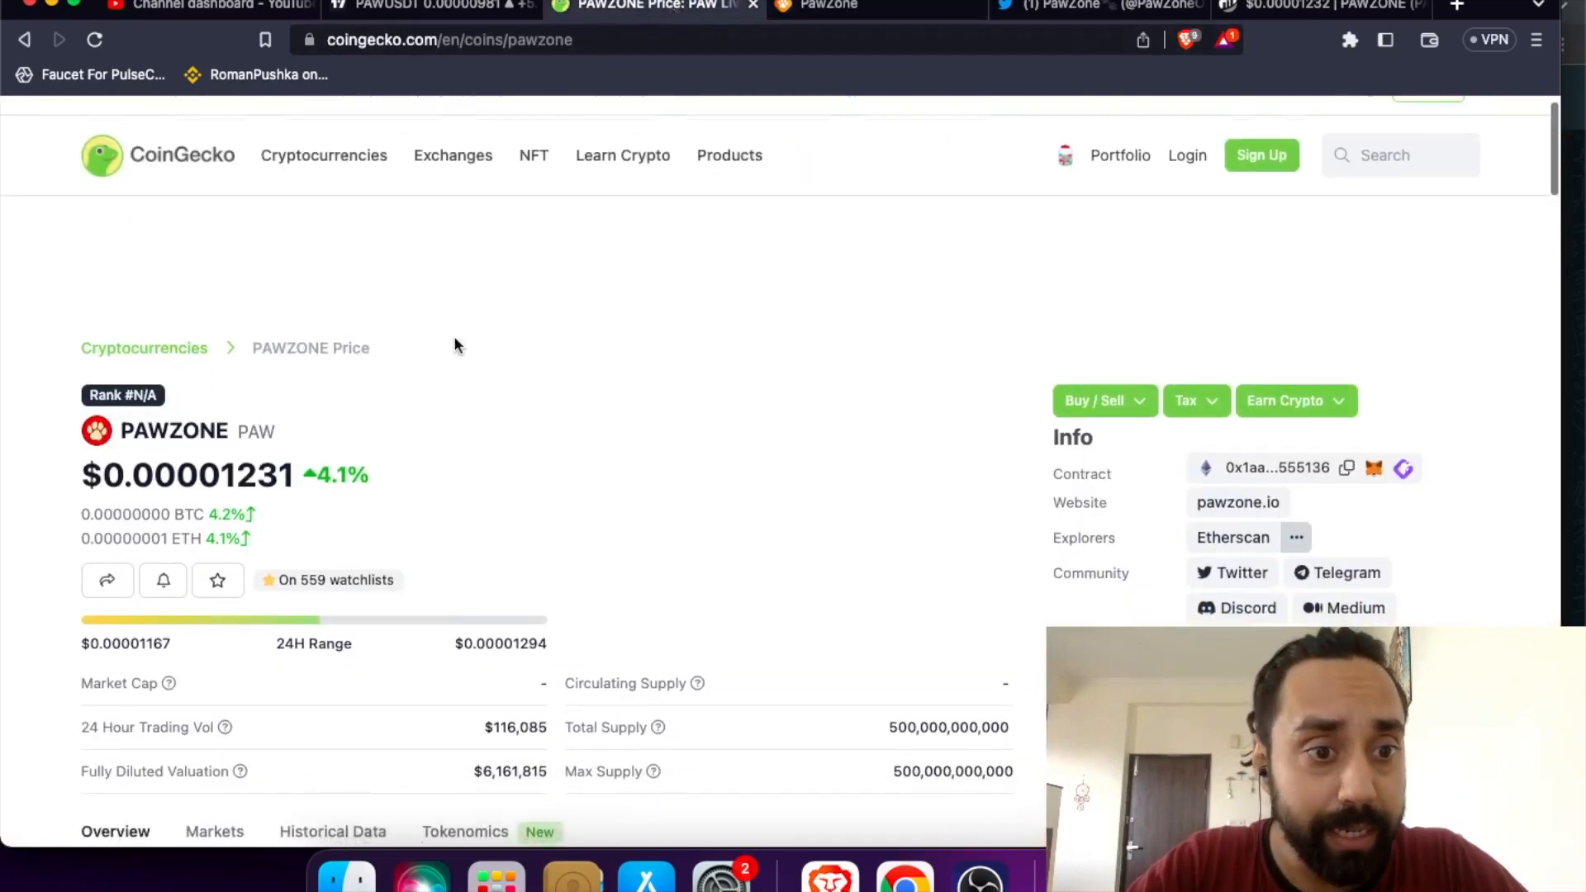
scroll(454, 346, down, 4)
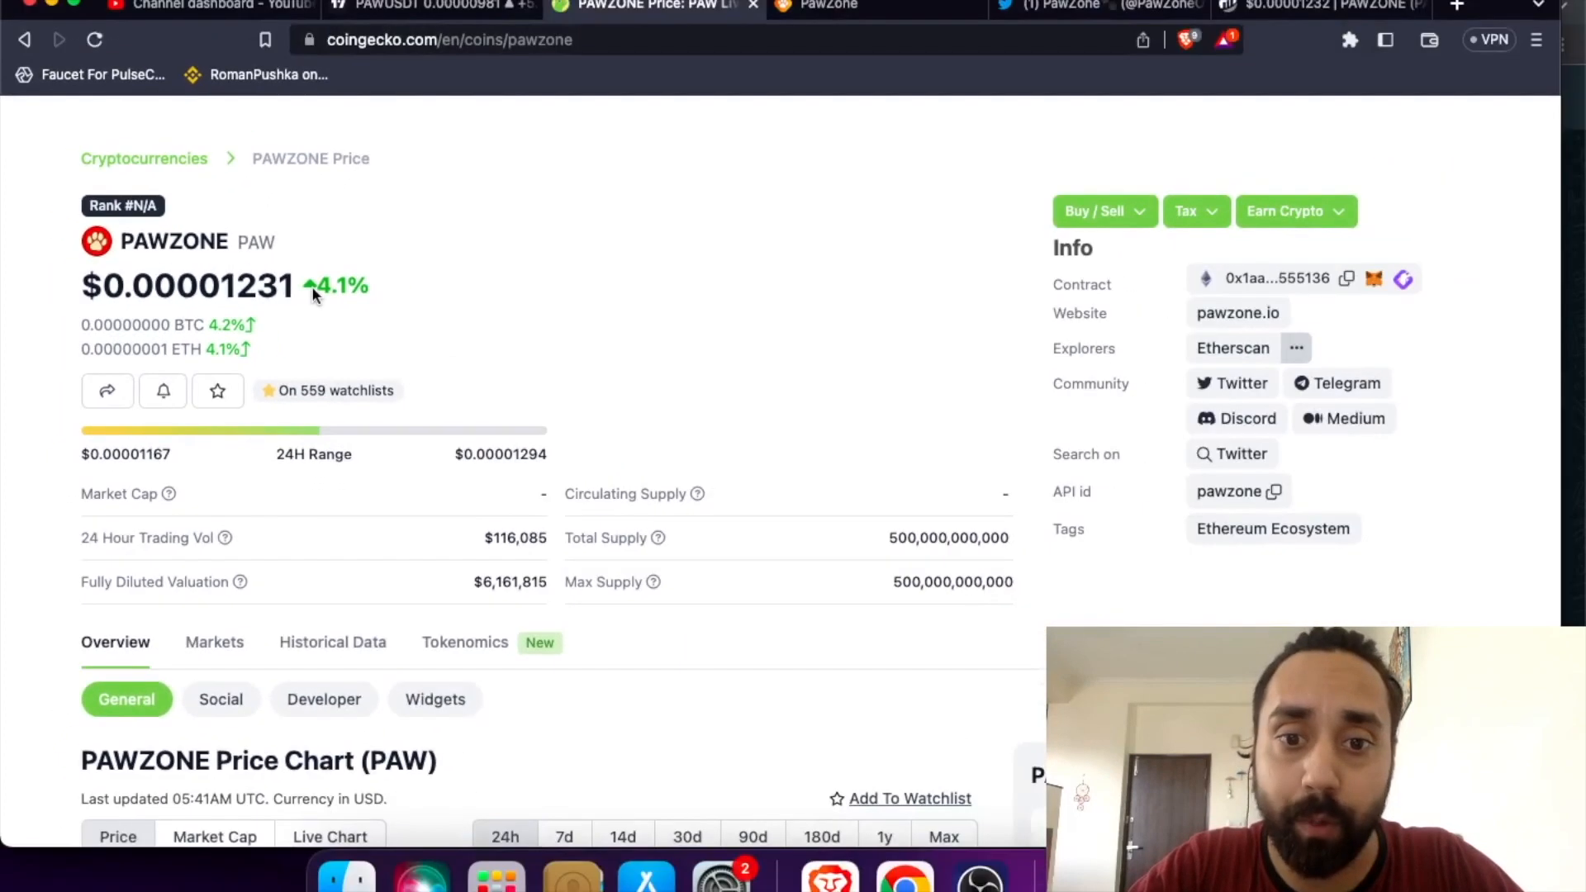
scroll(633, 289, down, 5)
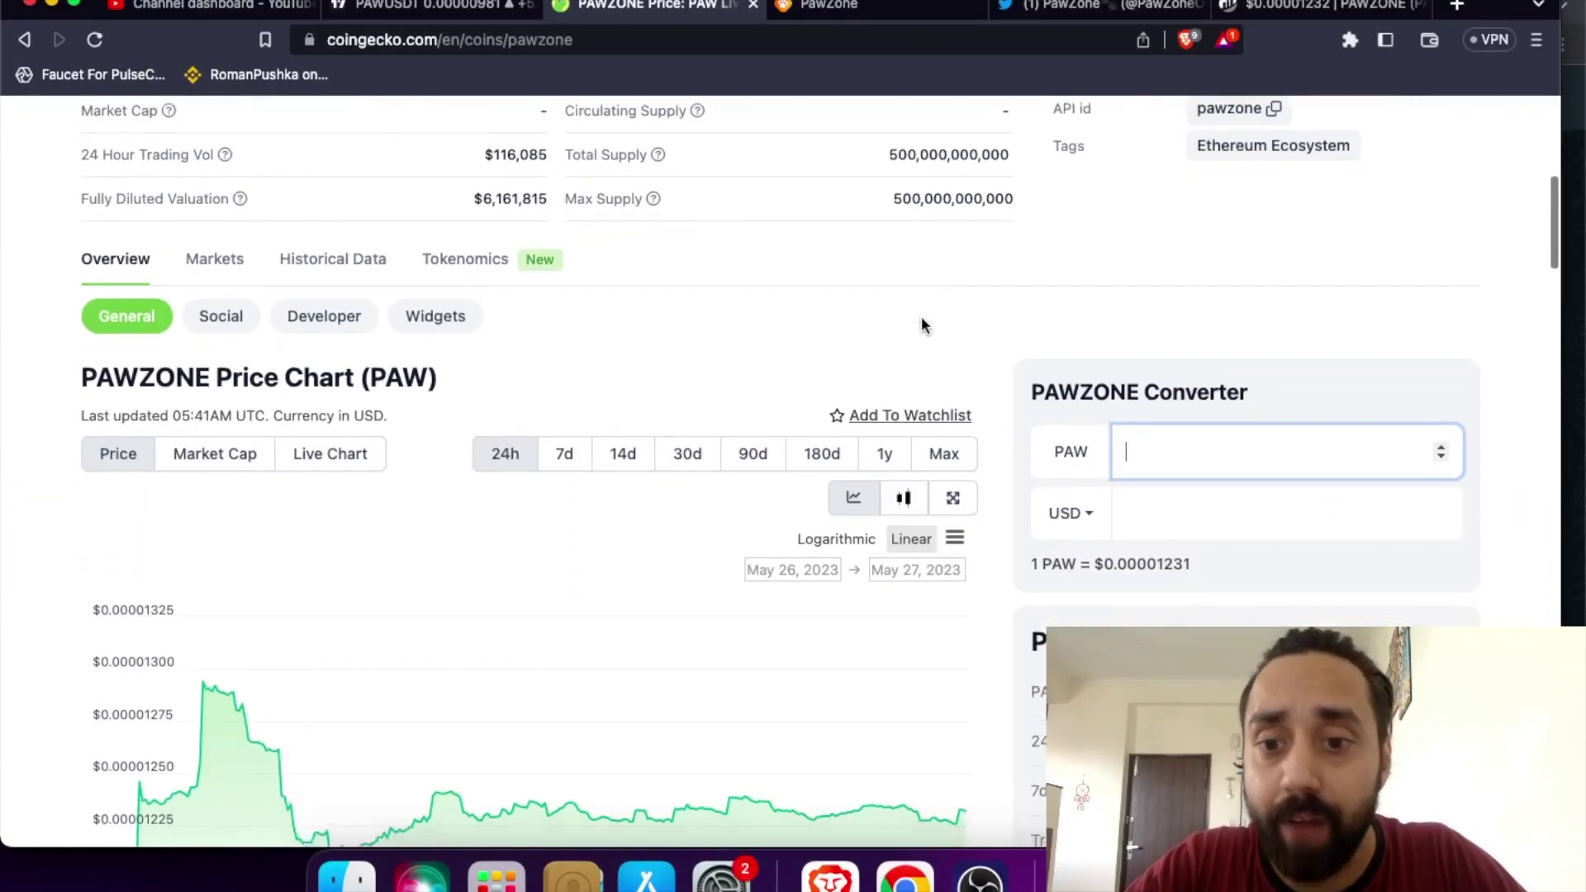
scroll(920, 315, down, 5)
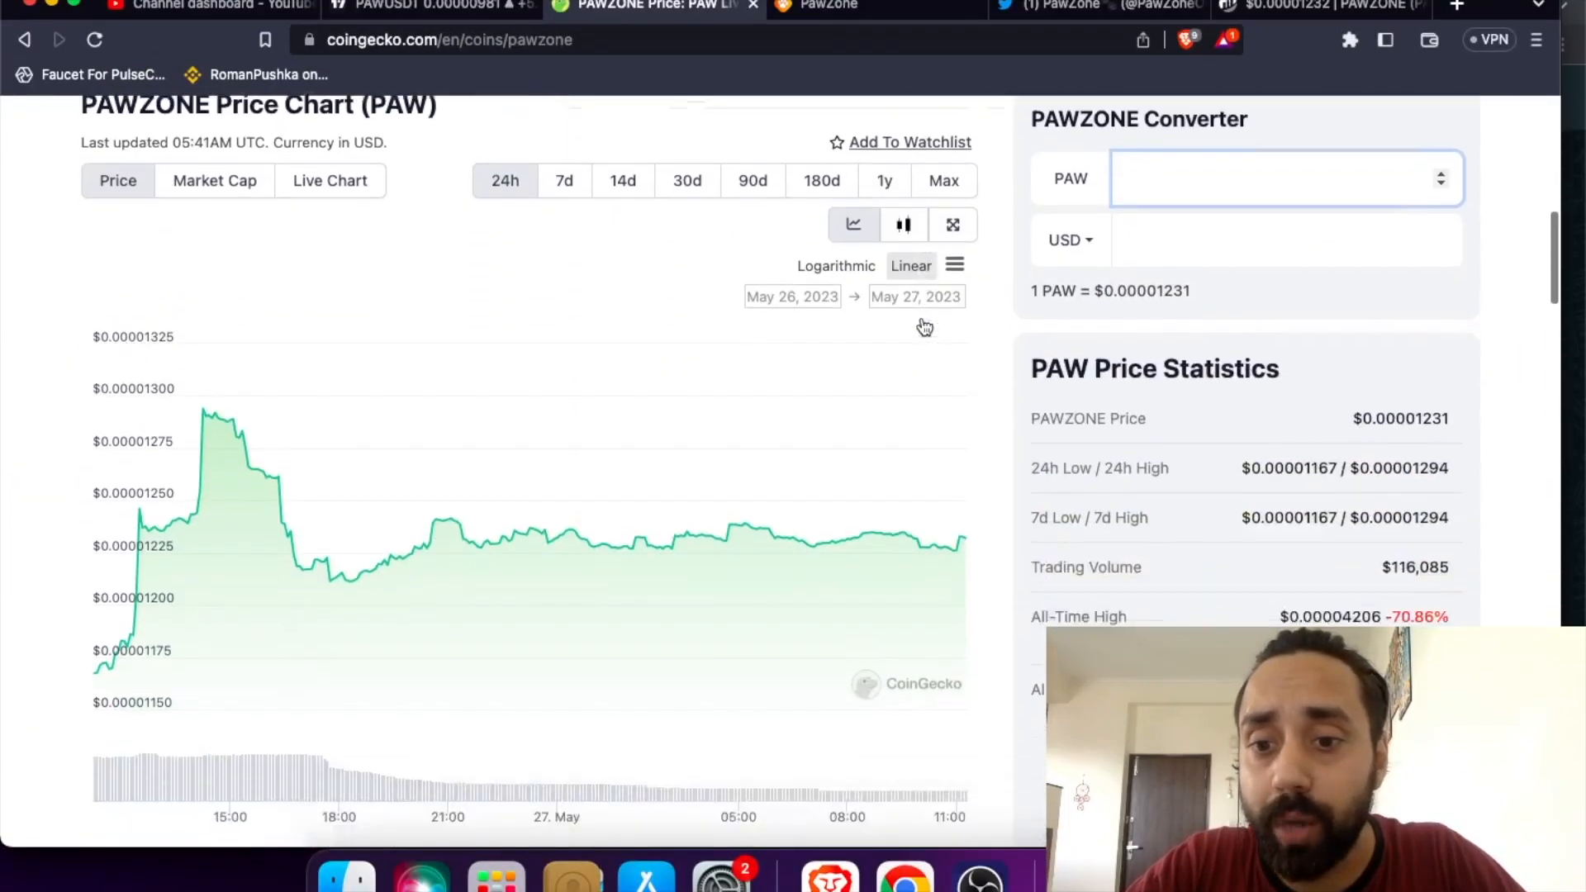
scroll(920, 316, down, 3)
scroll(922, 315, down, 1)
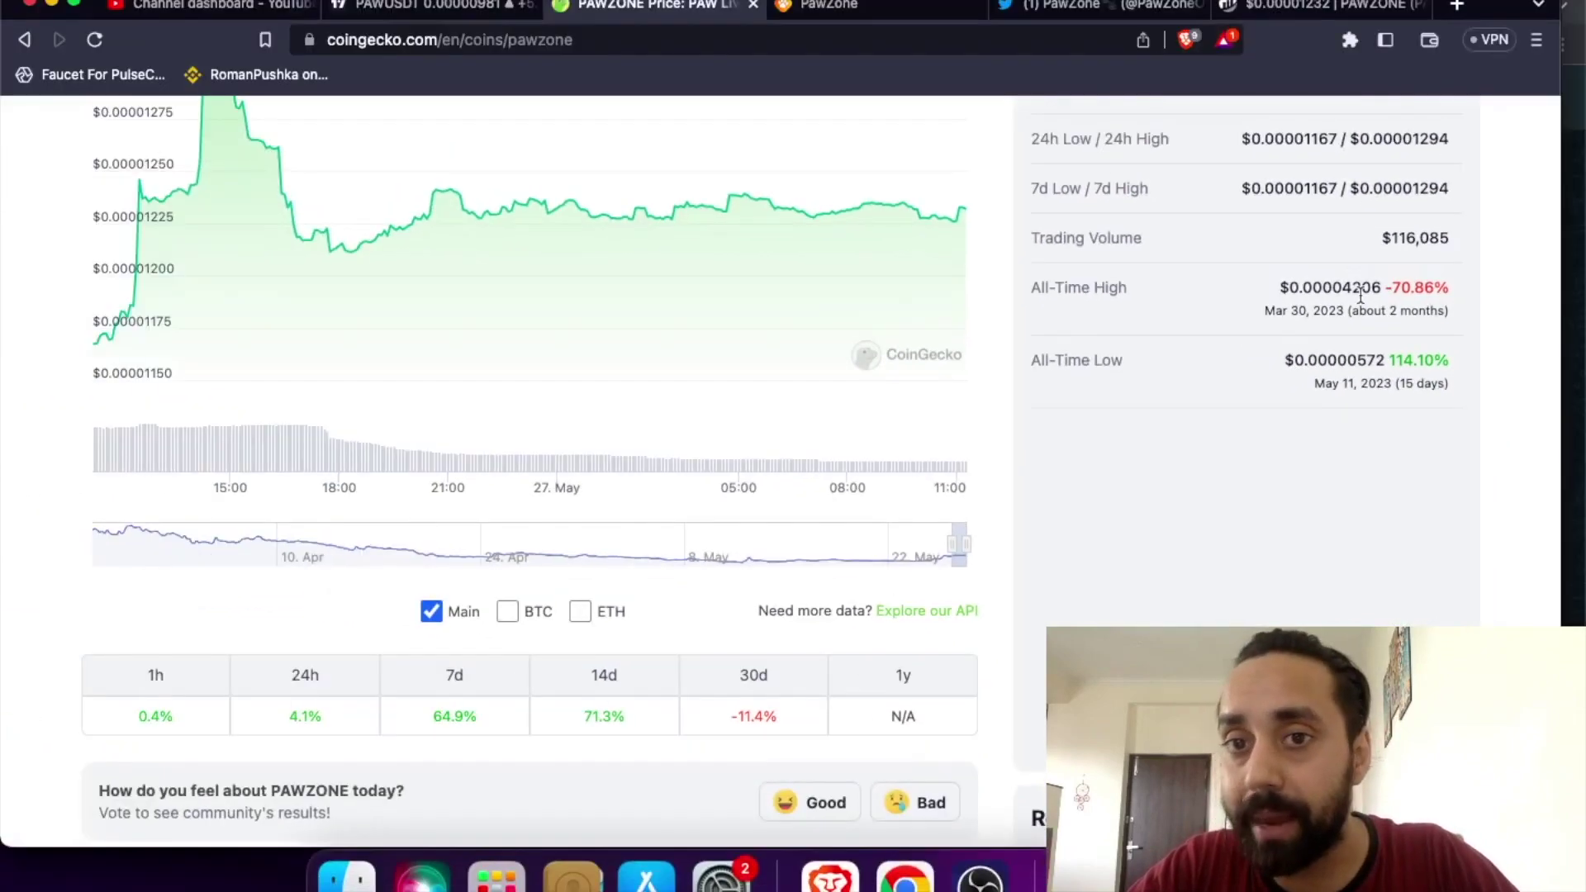
scroll(1360, 293, up, 8)
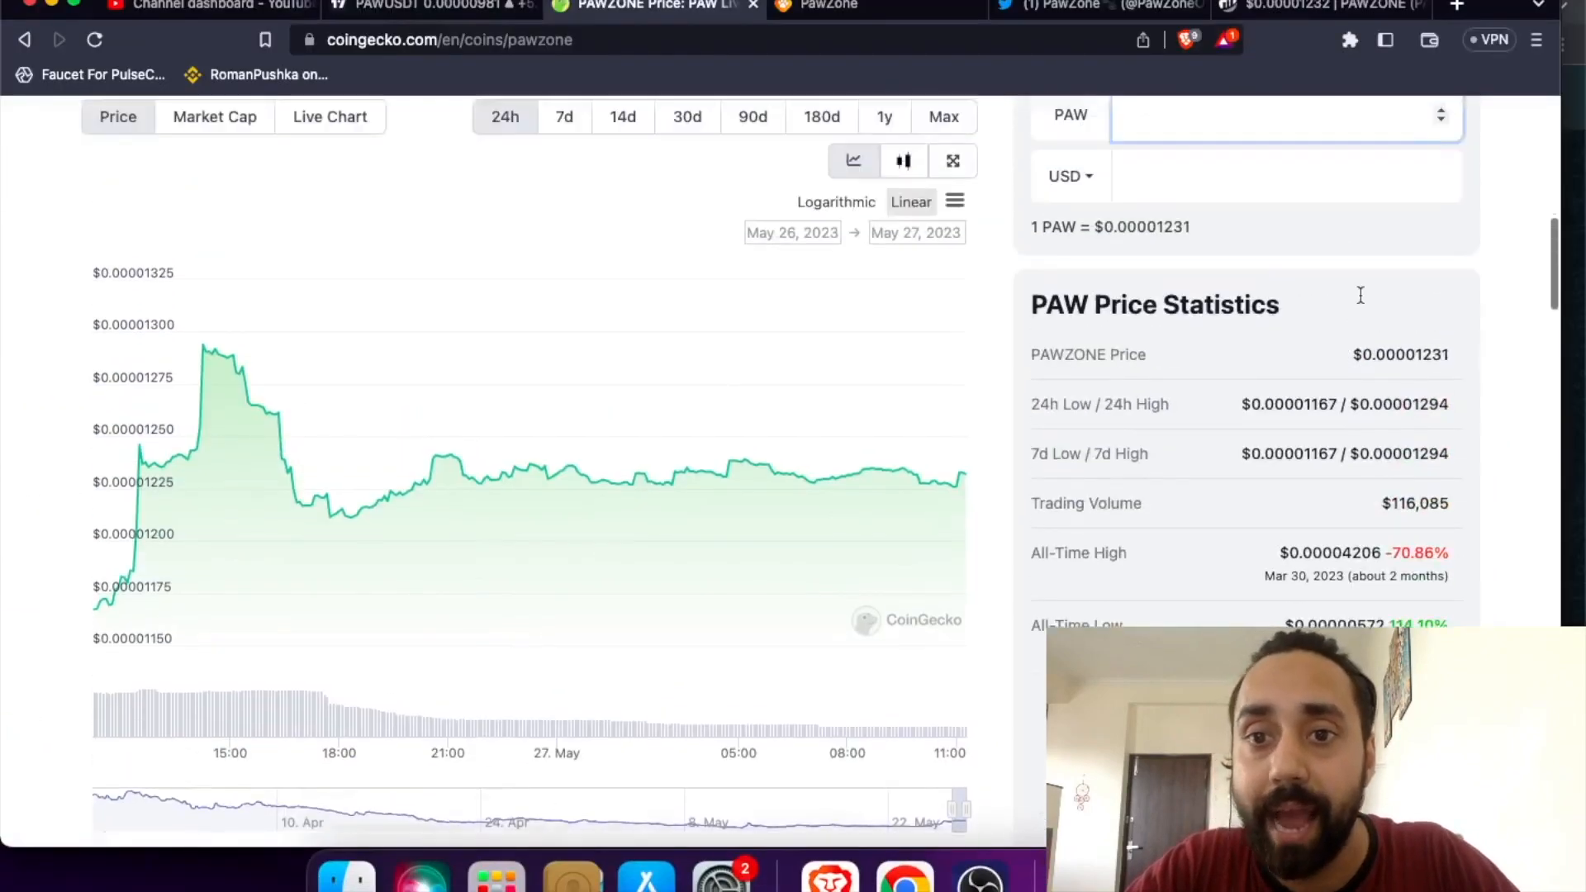
scroll(1360, 293, up, 4)
click(1253, 306)
text(1)
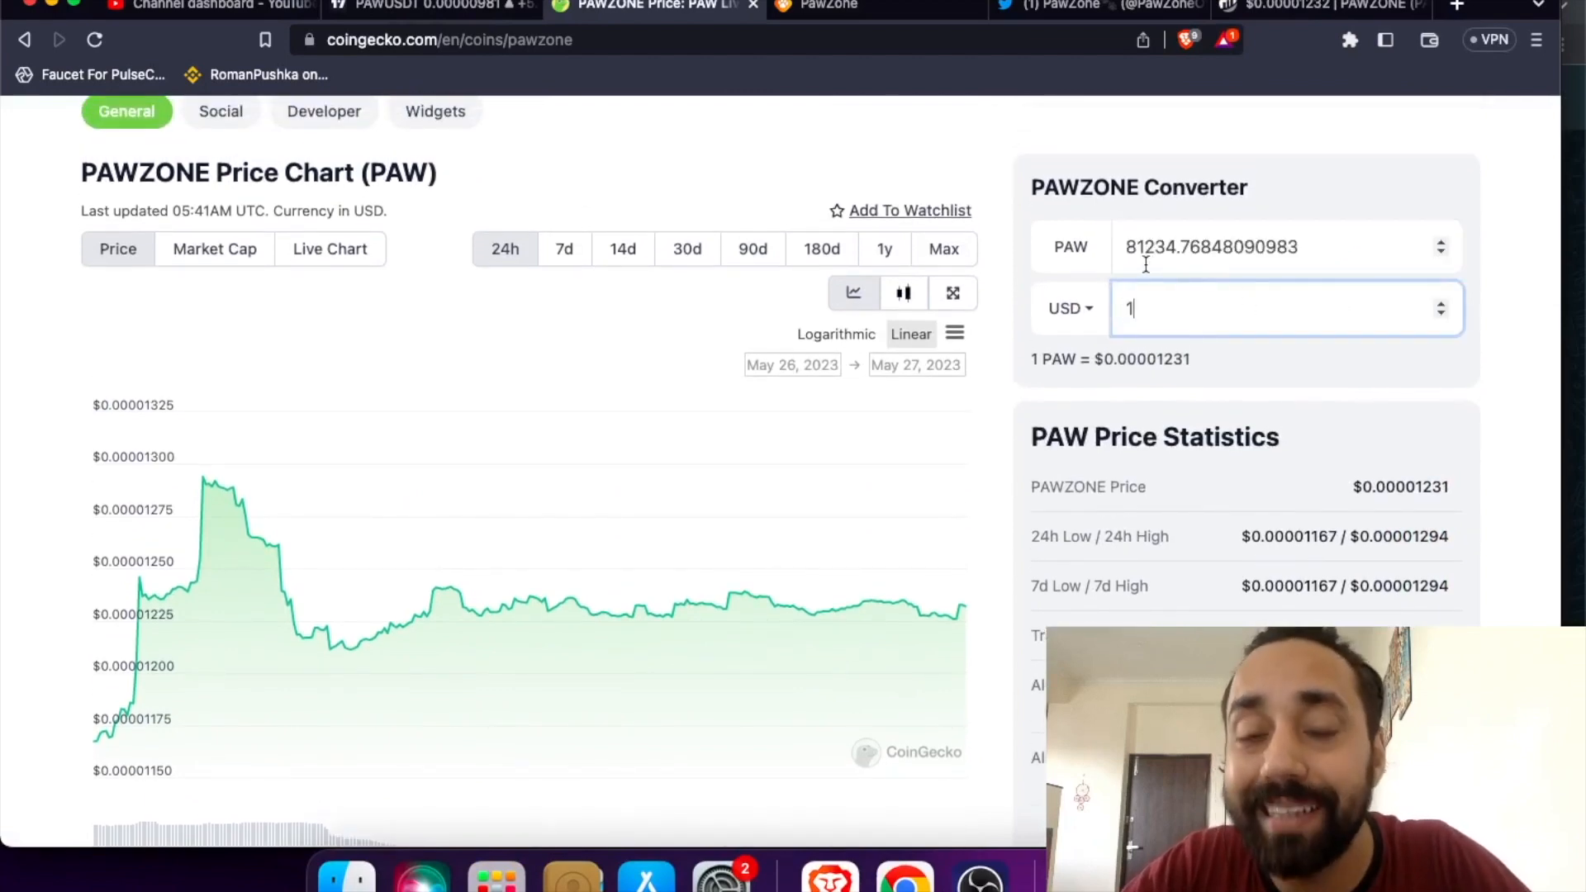
key(Return)
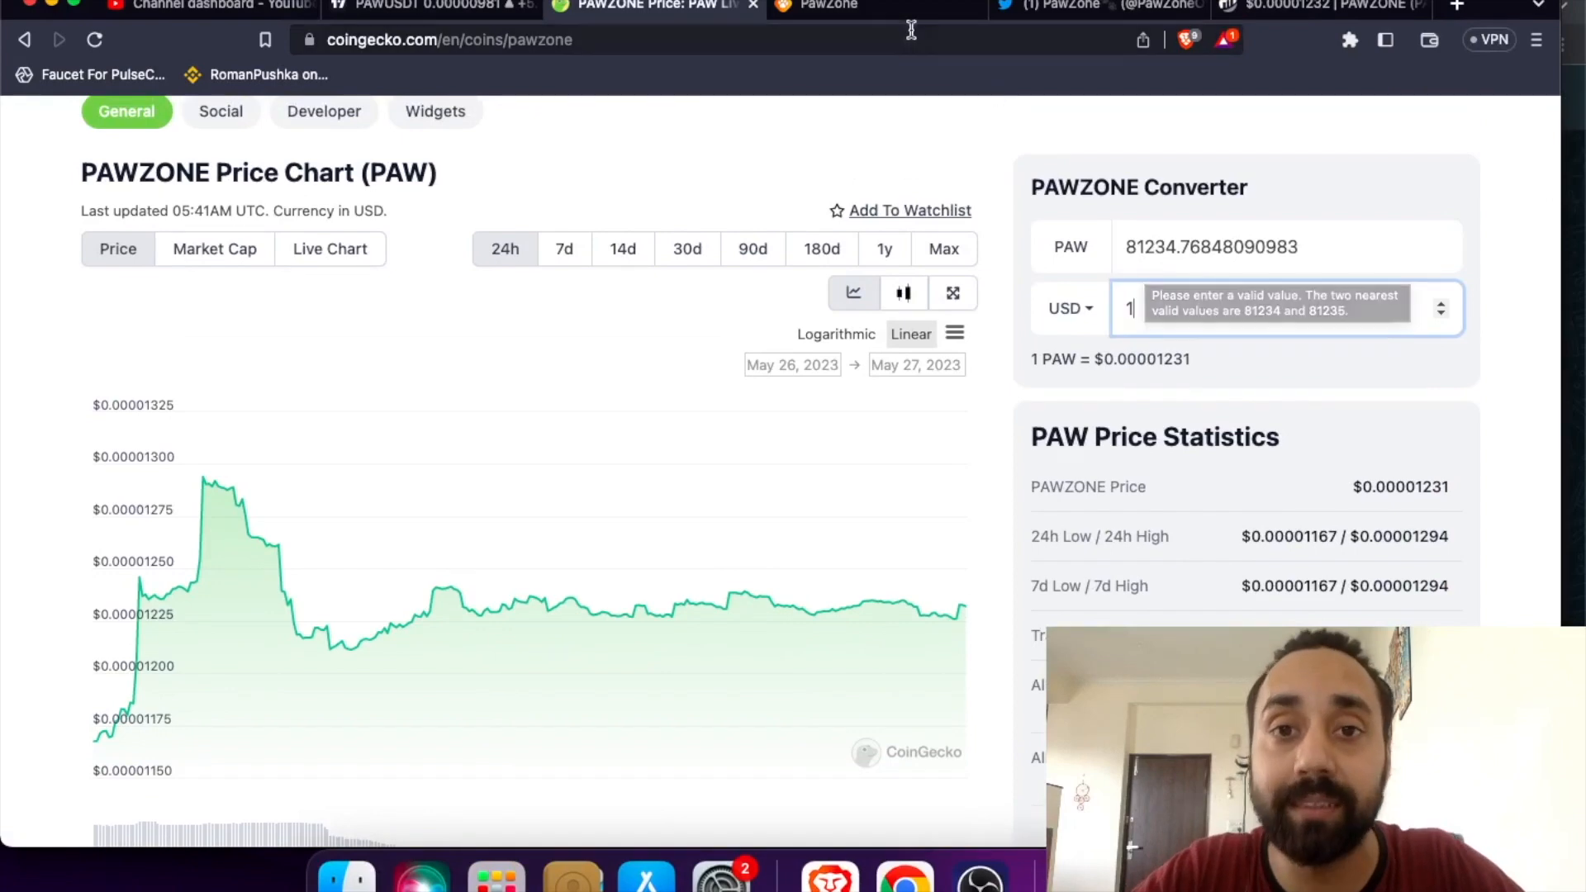
scroll(906, 155, up, 3)
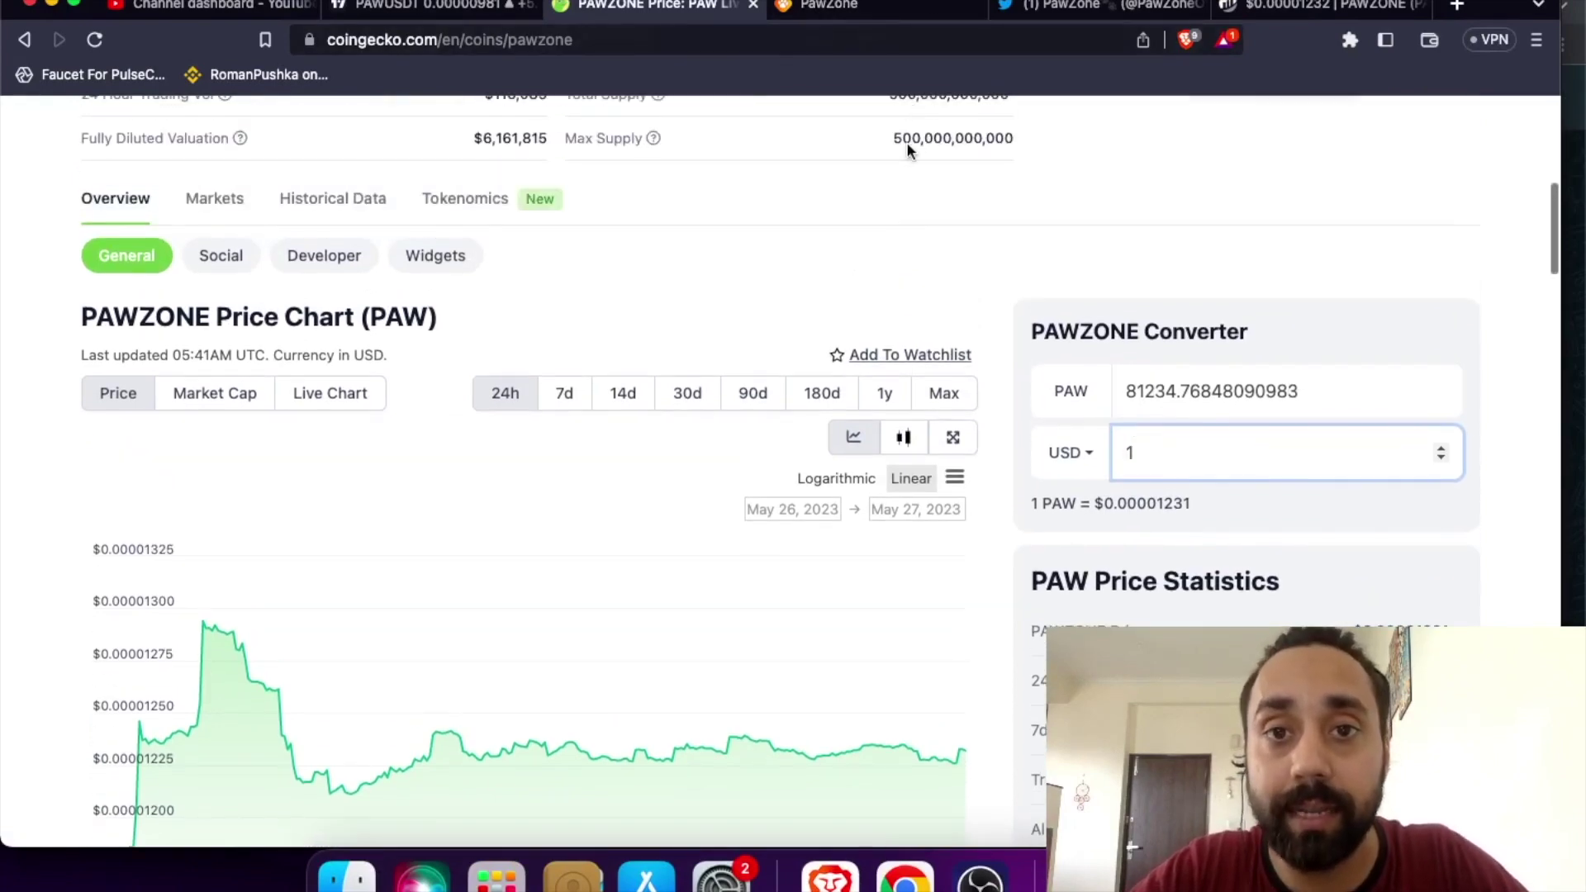
click(890, 13)
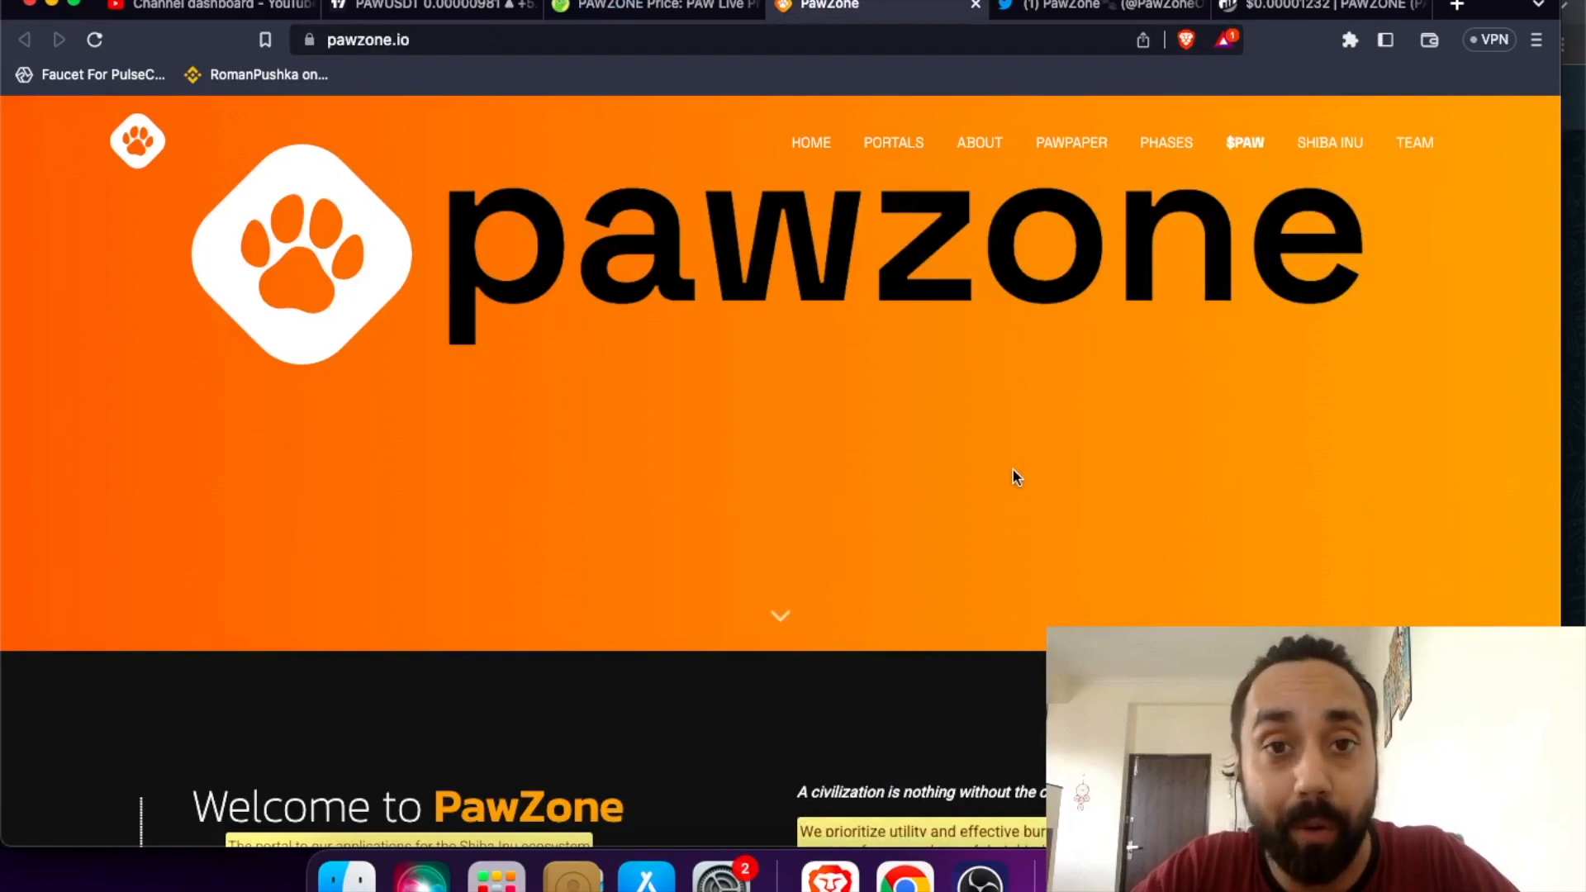
scroll(1013, 467, down, 4)
scroll(1013, 470, down, 4)
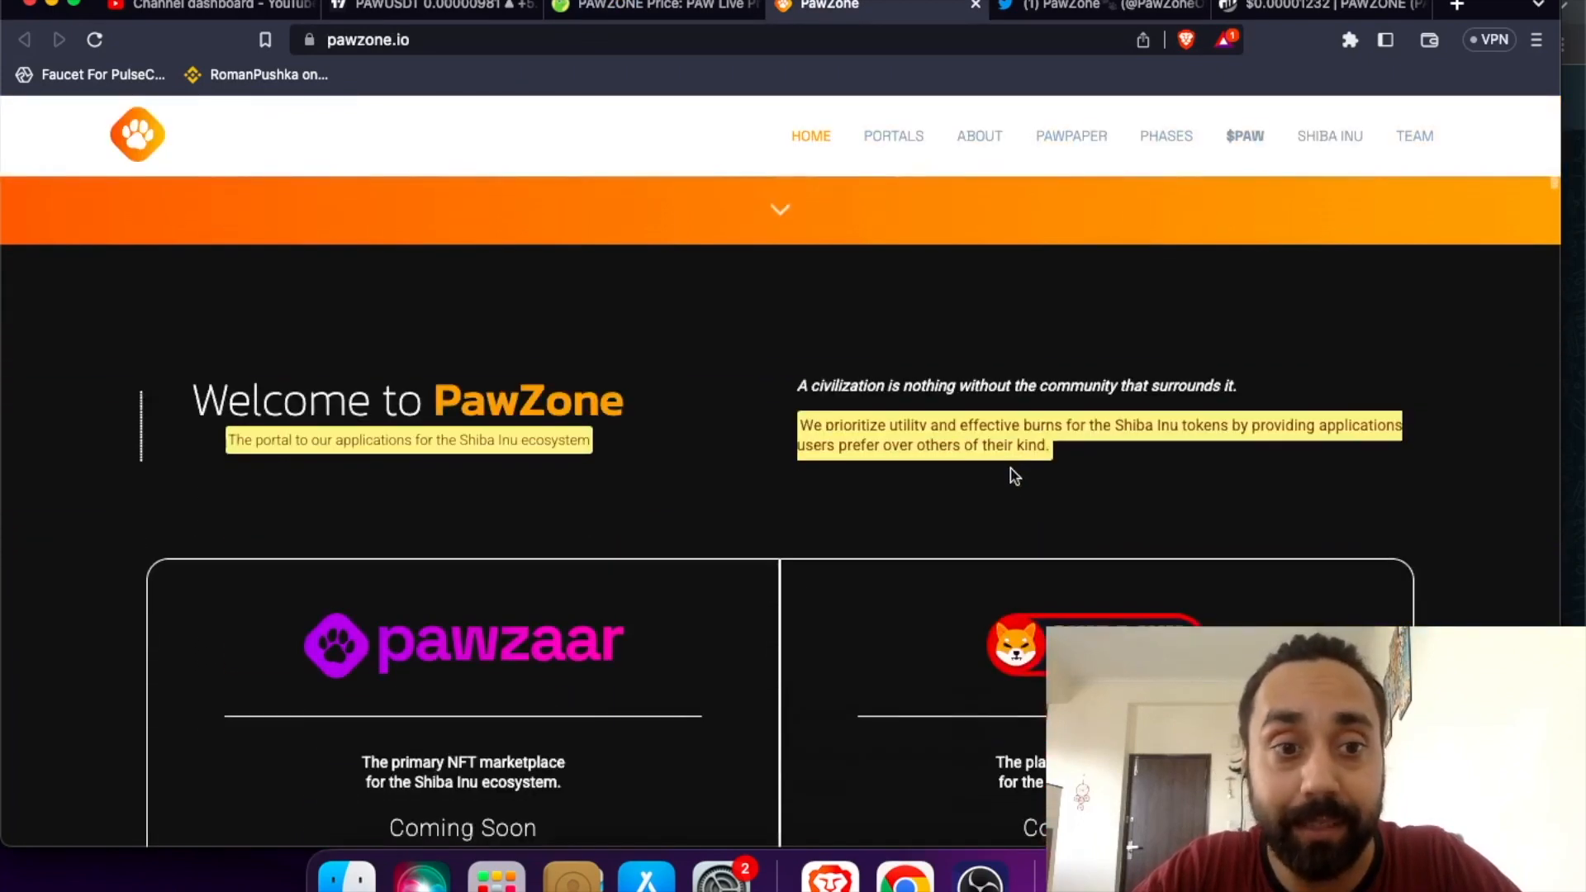
scroll(793, 373, down, 2)
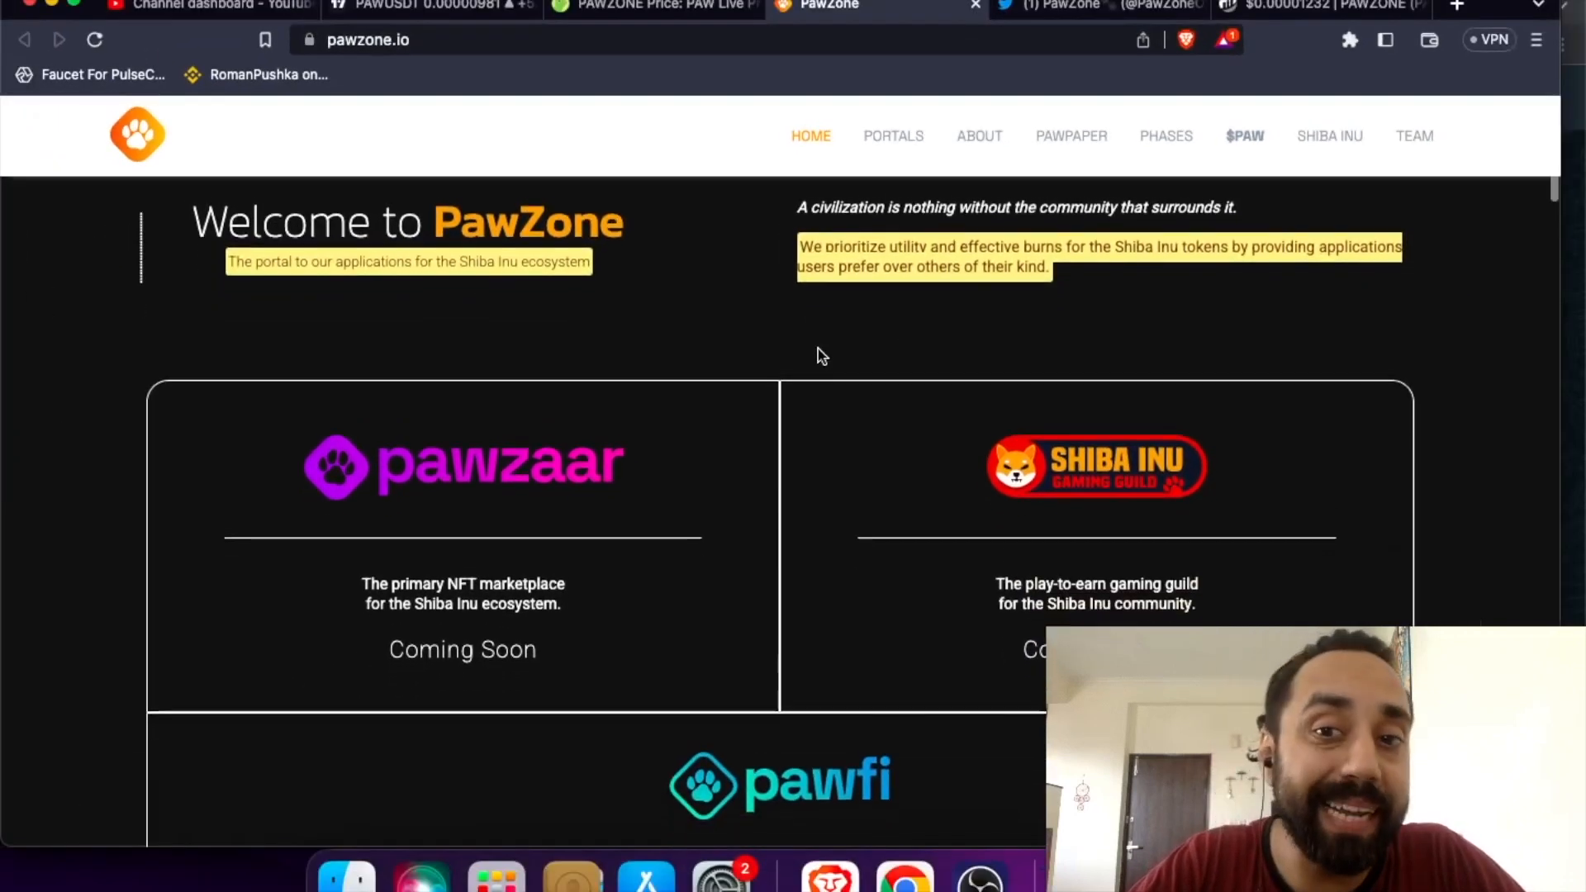
scroll(819, 359, down, 2)
scroll(818, 359, down, 3)
scroll(818, 358, down, 2)
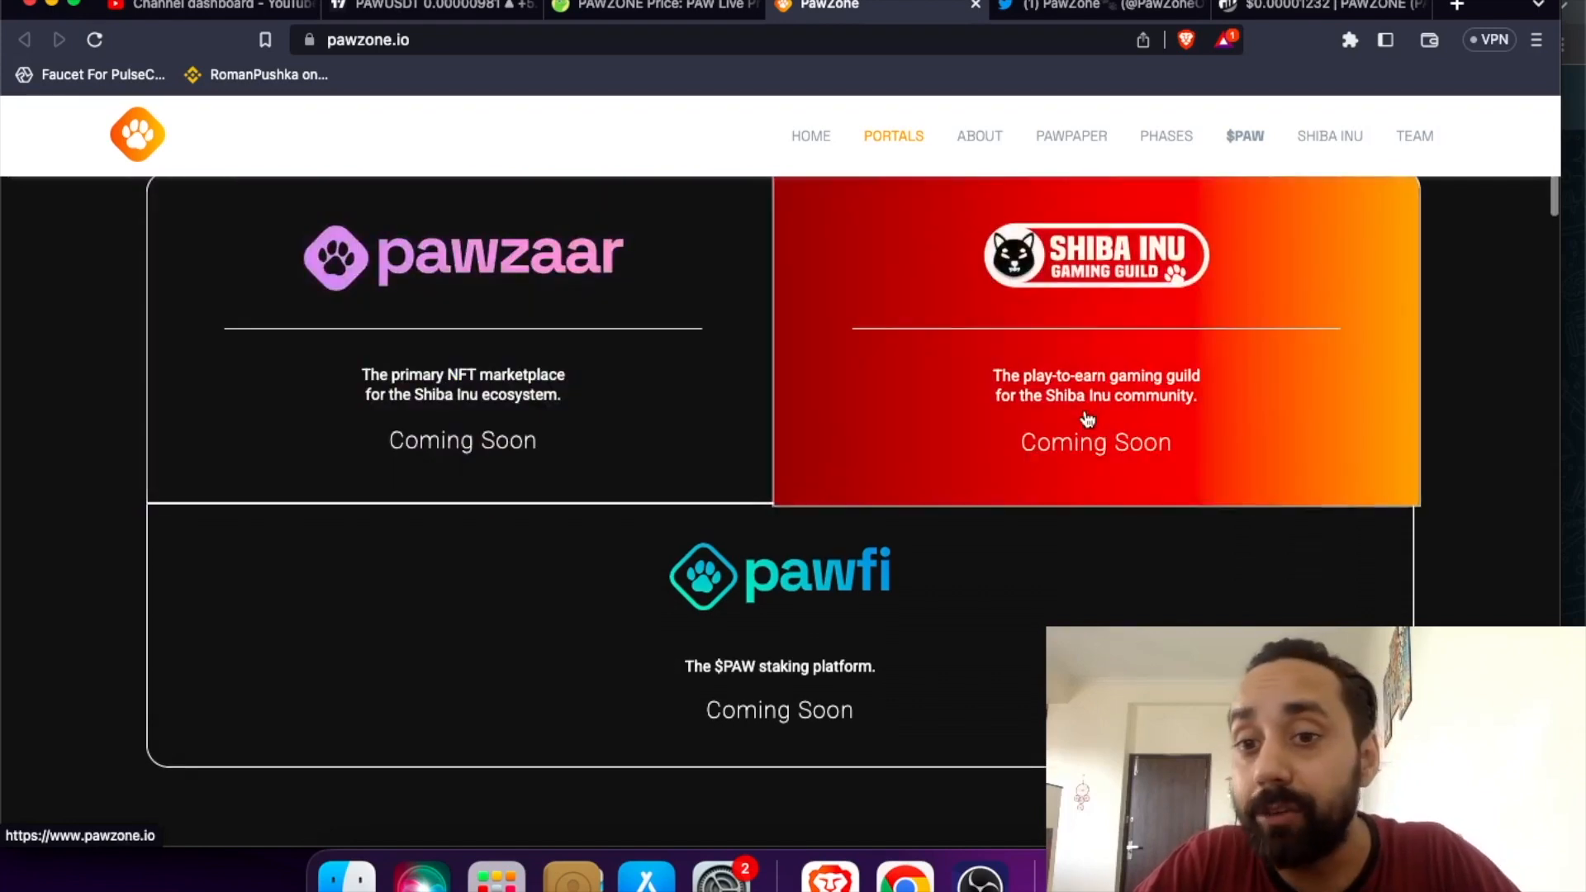
scroll(1162, 345, down, 1)
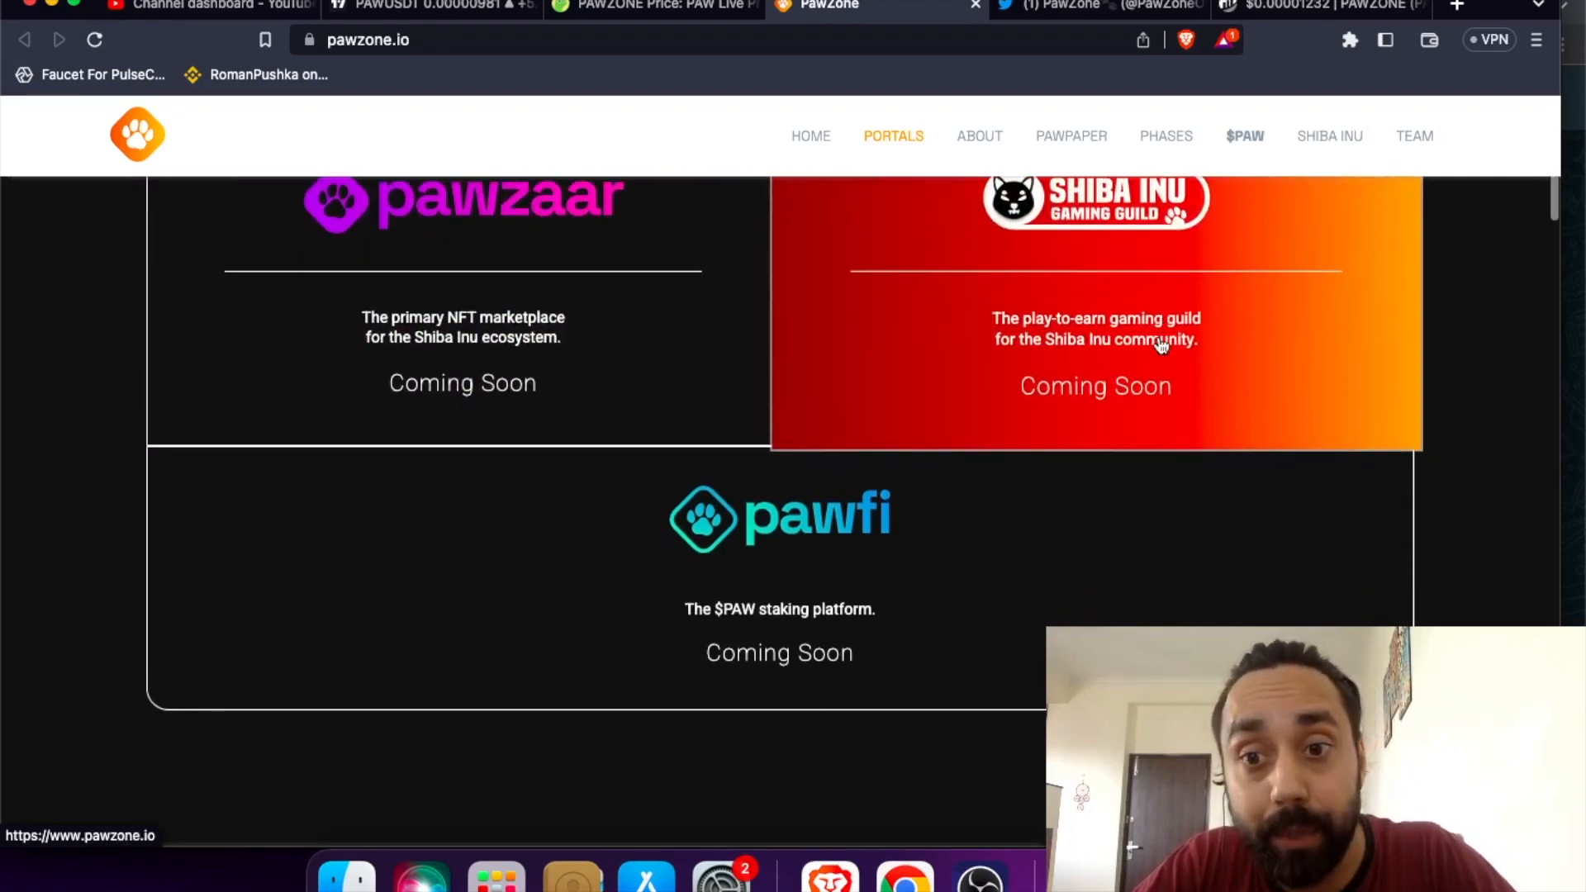
scroll(1142, 364, down, 2)
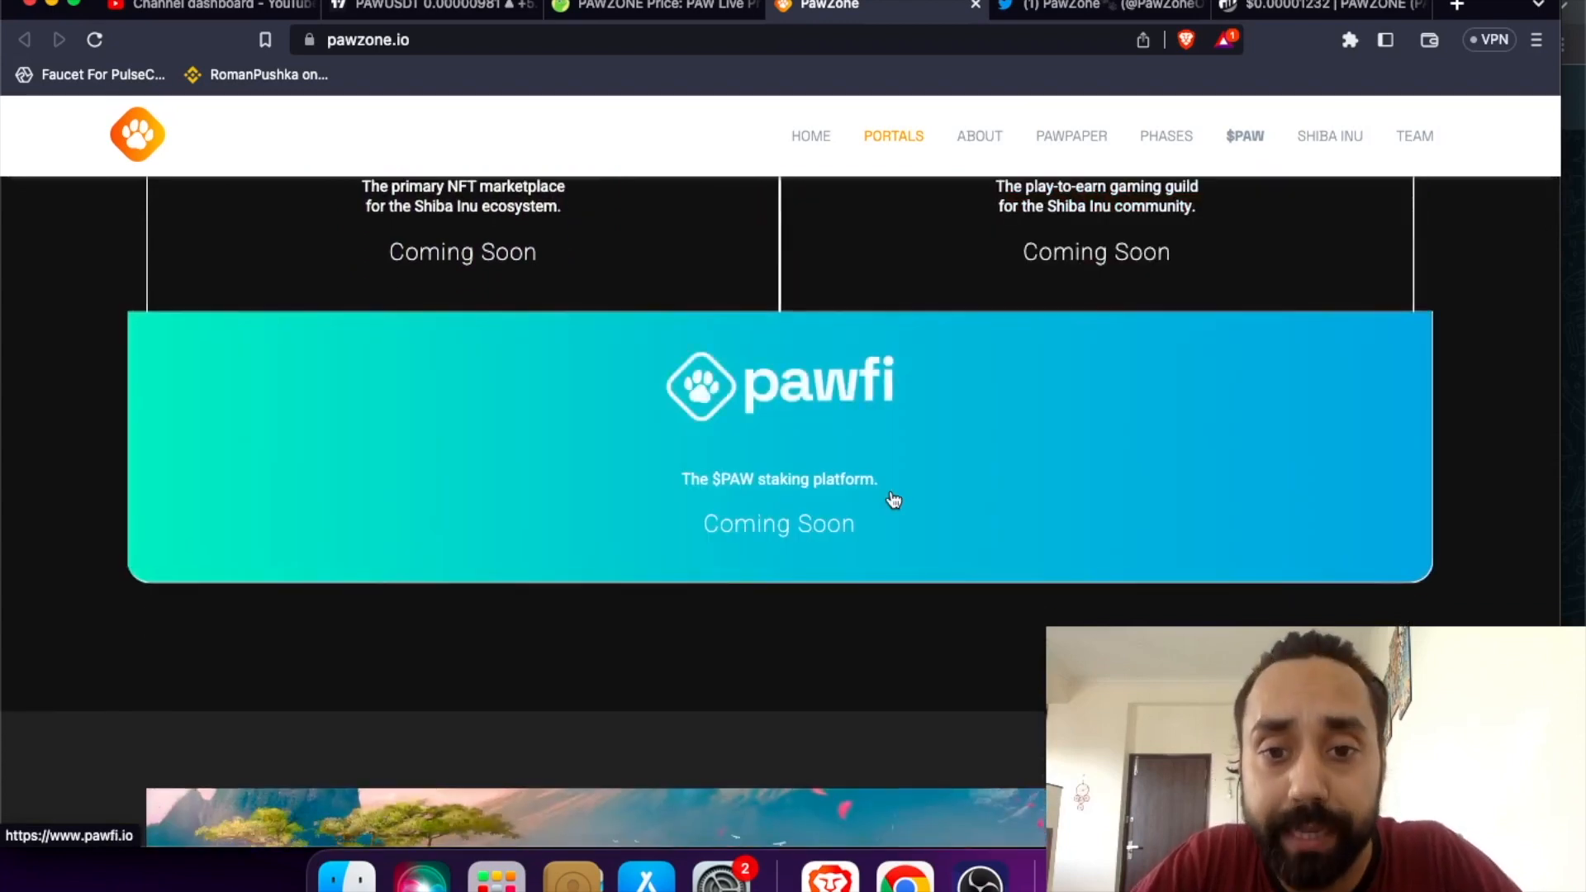
scroll(894, 500, down, 1)
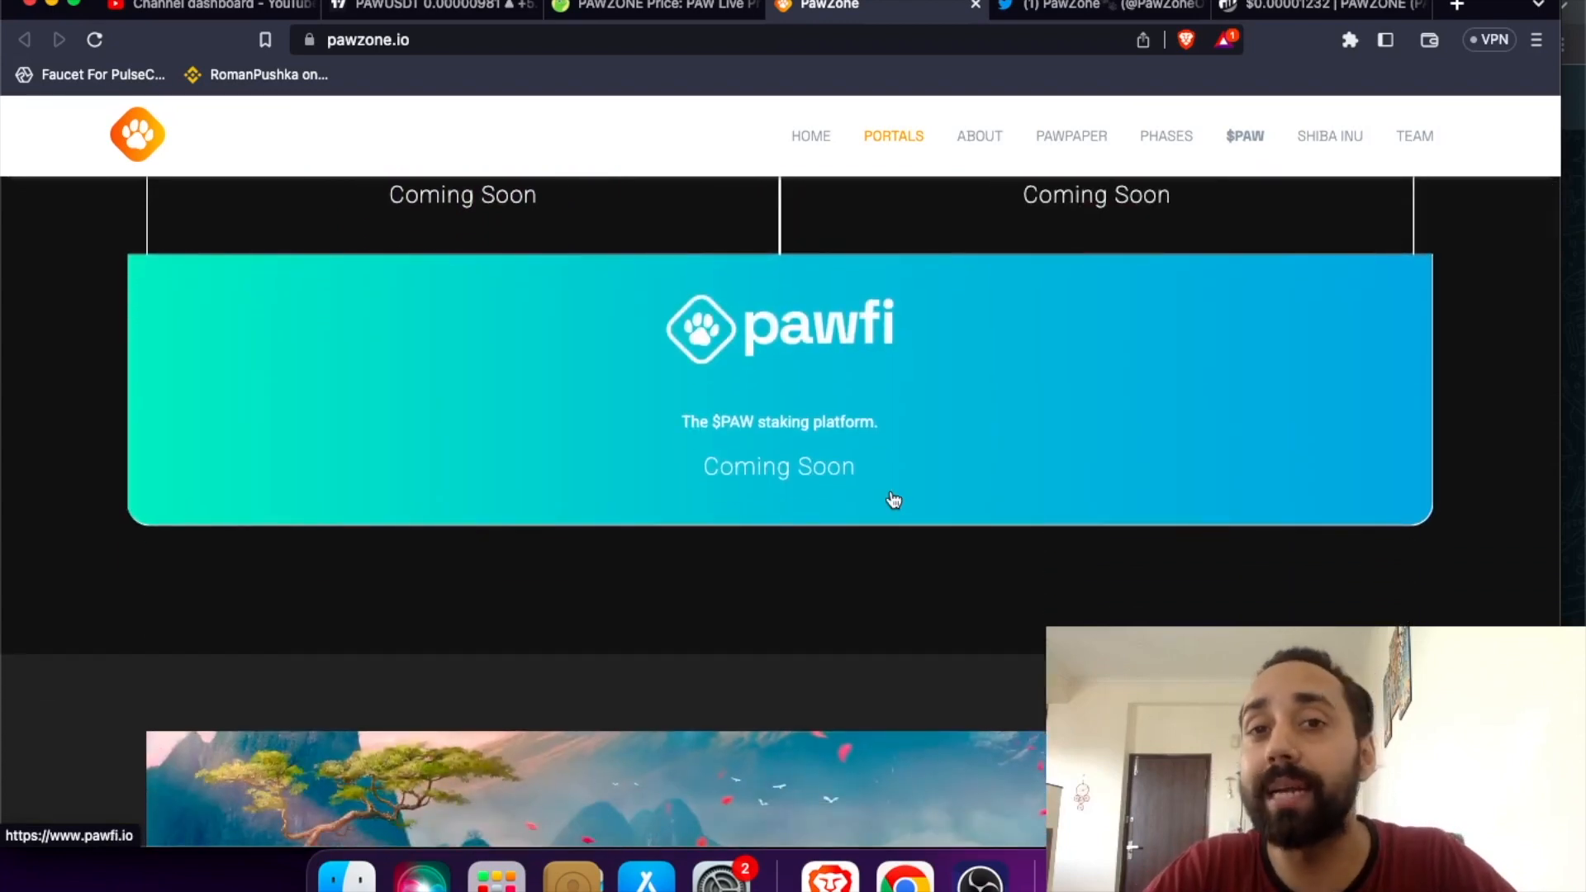
scroll(894, 500, down, 4)
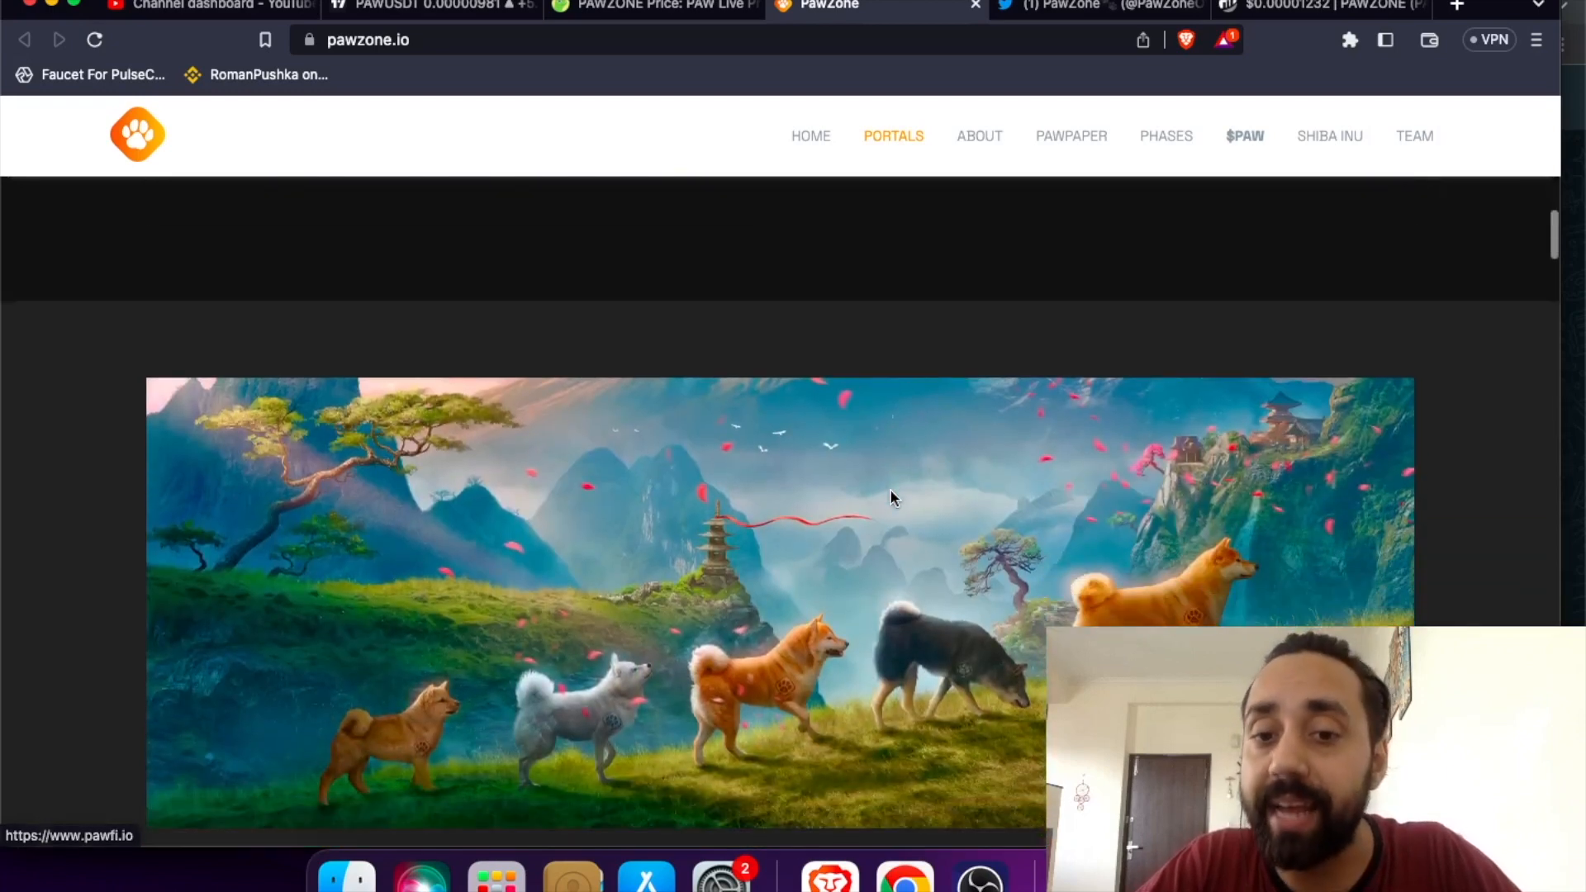
scroll(890, 489, down, 3)
scroll(892, 491, down, 3)
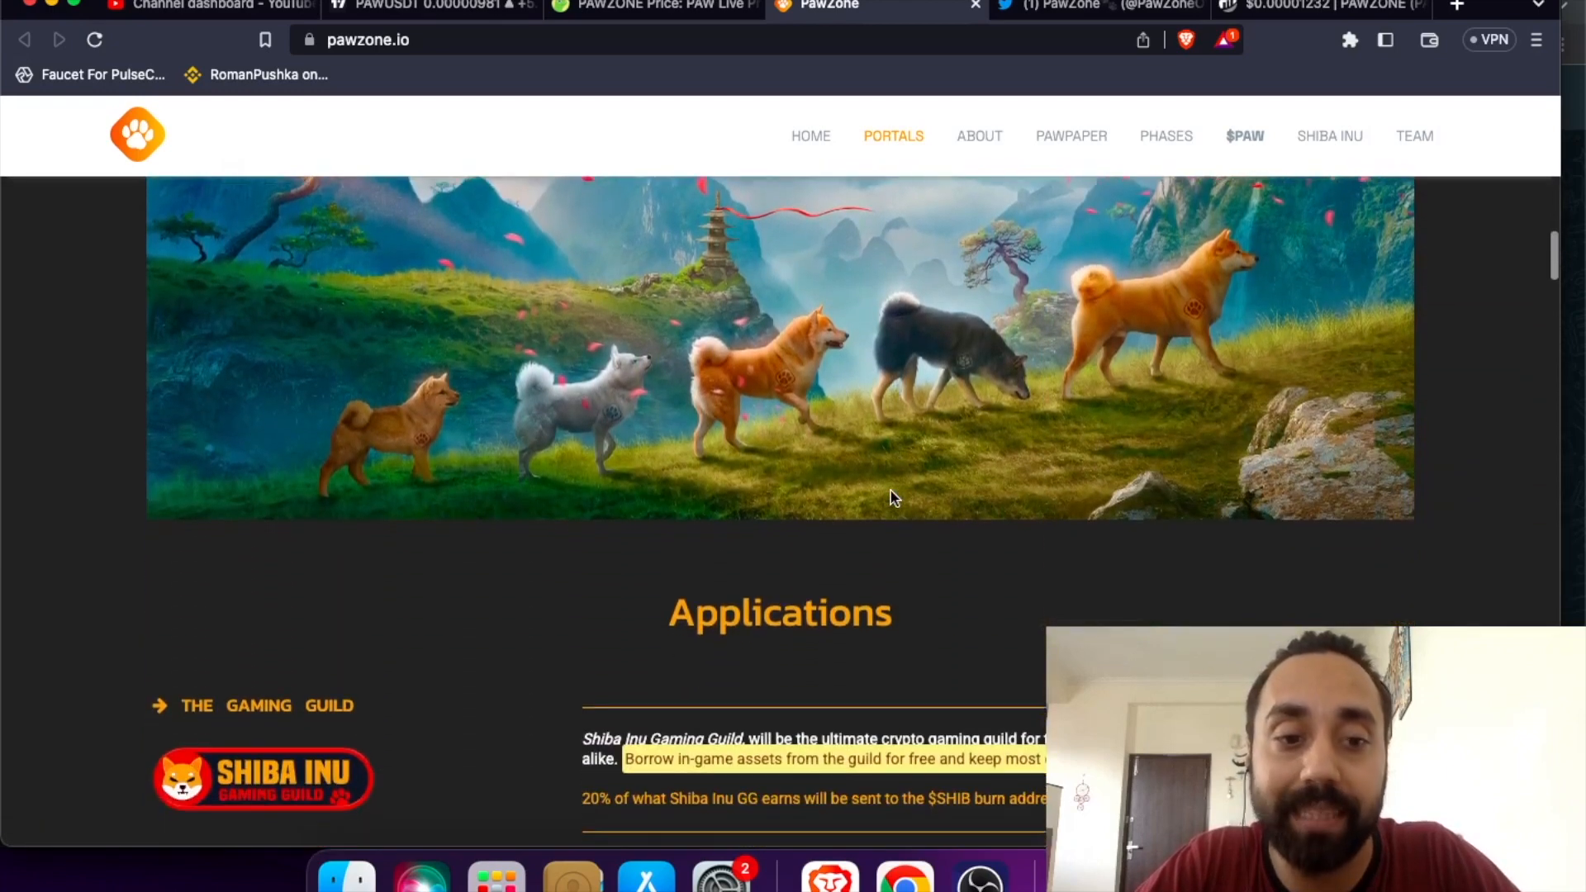
scroll(890, 491, down, 2)
scroll(891, 491, down, 2)
scroll(891, 492, down, 2)
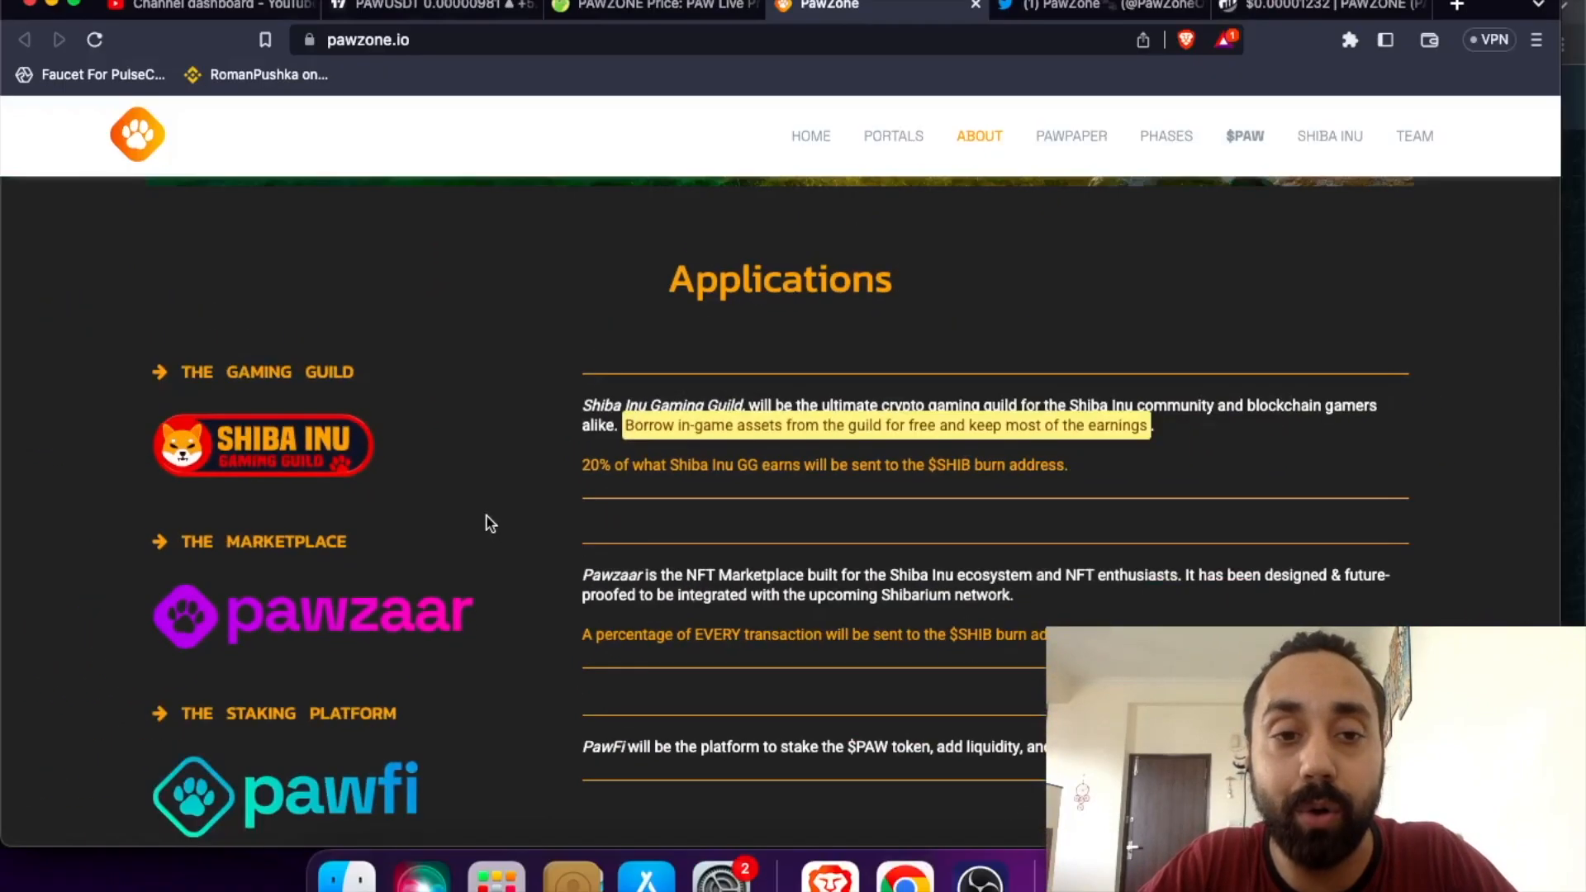
scroll(486, 522, down, 2)
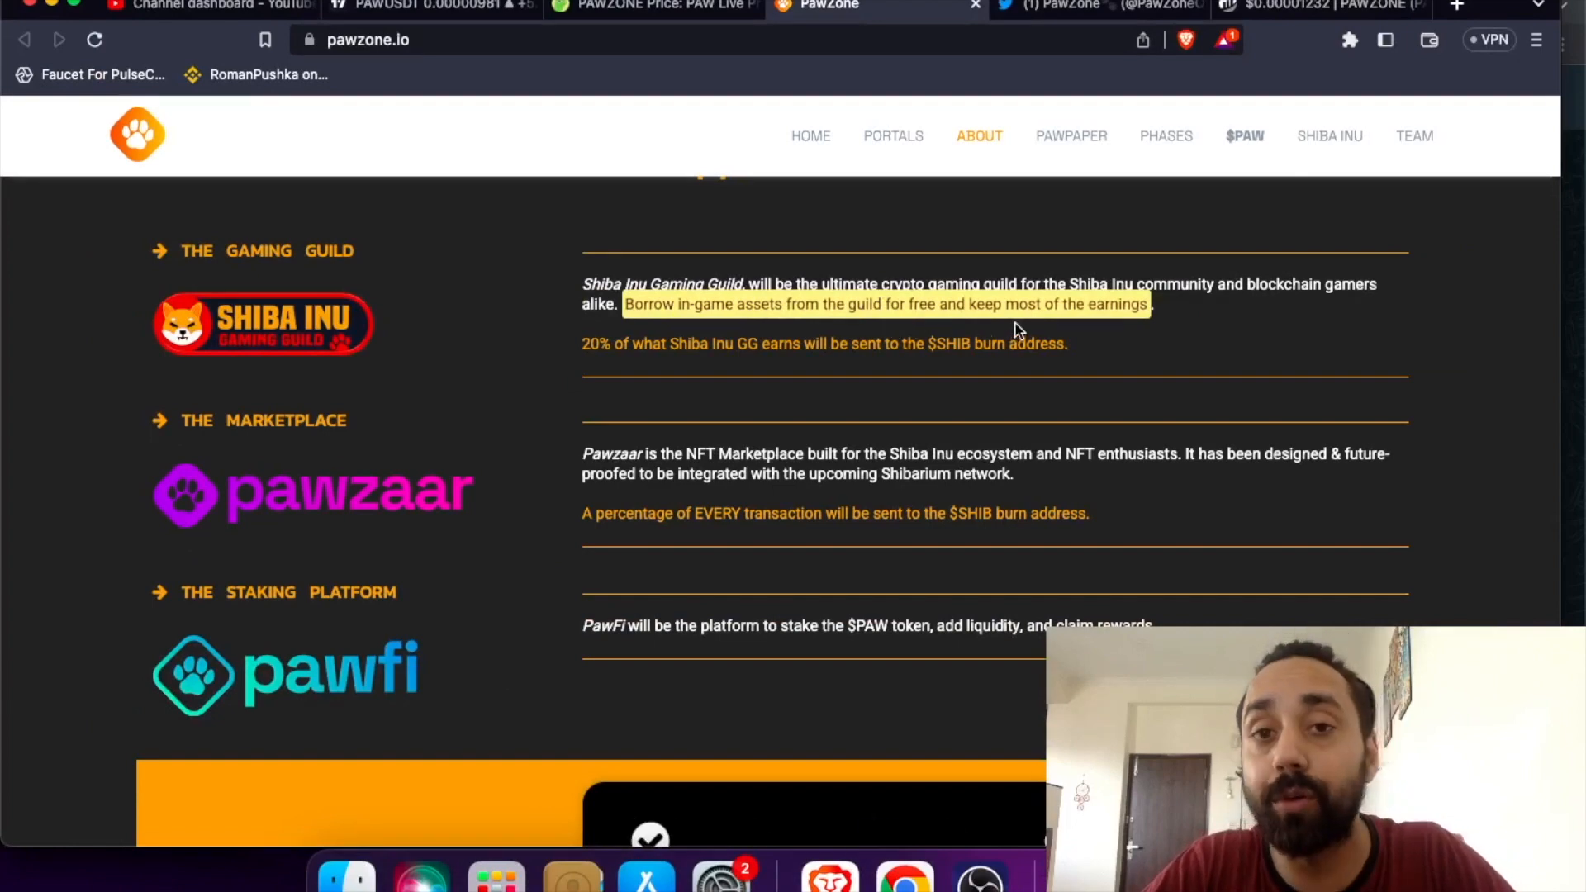
scroll(1017, 331, down, 1)
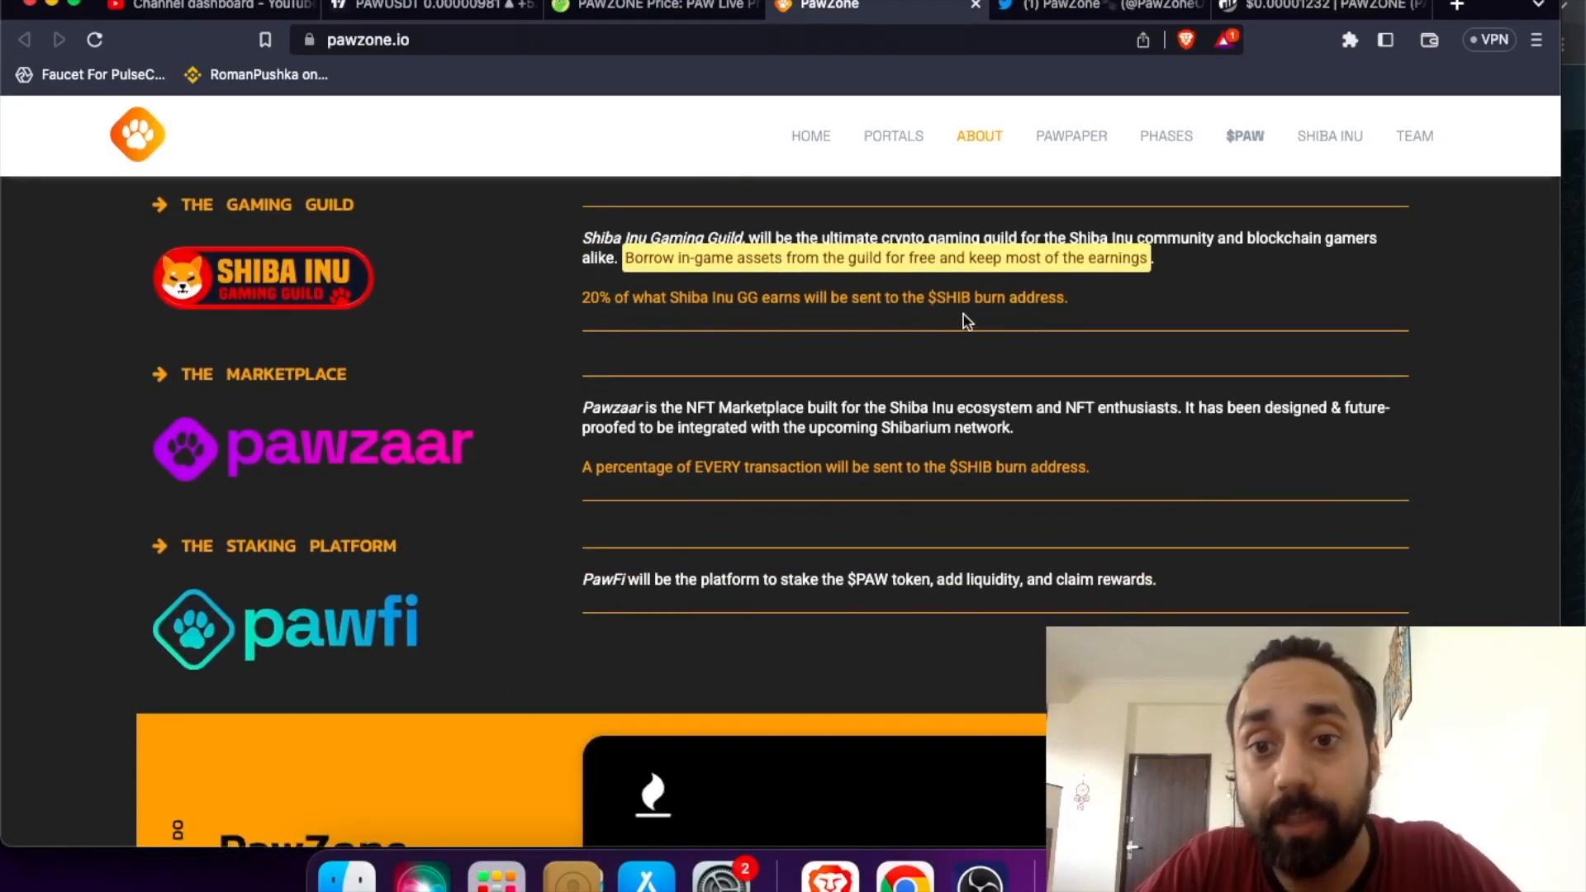
scroll(964, 313, up, 2)
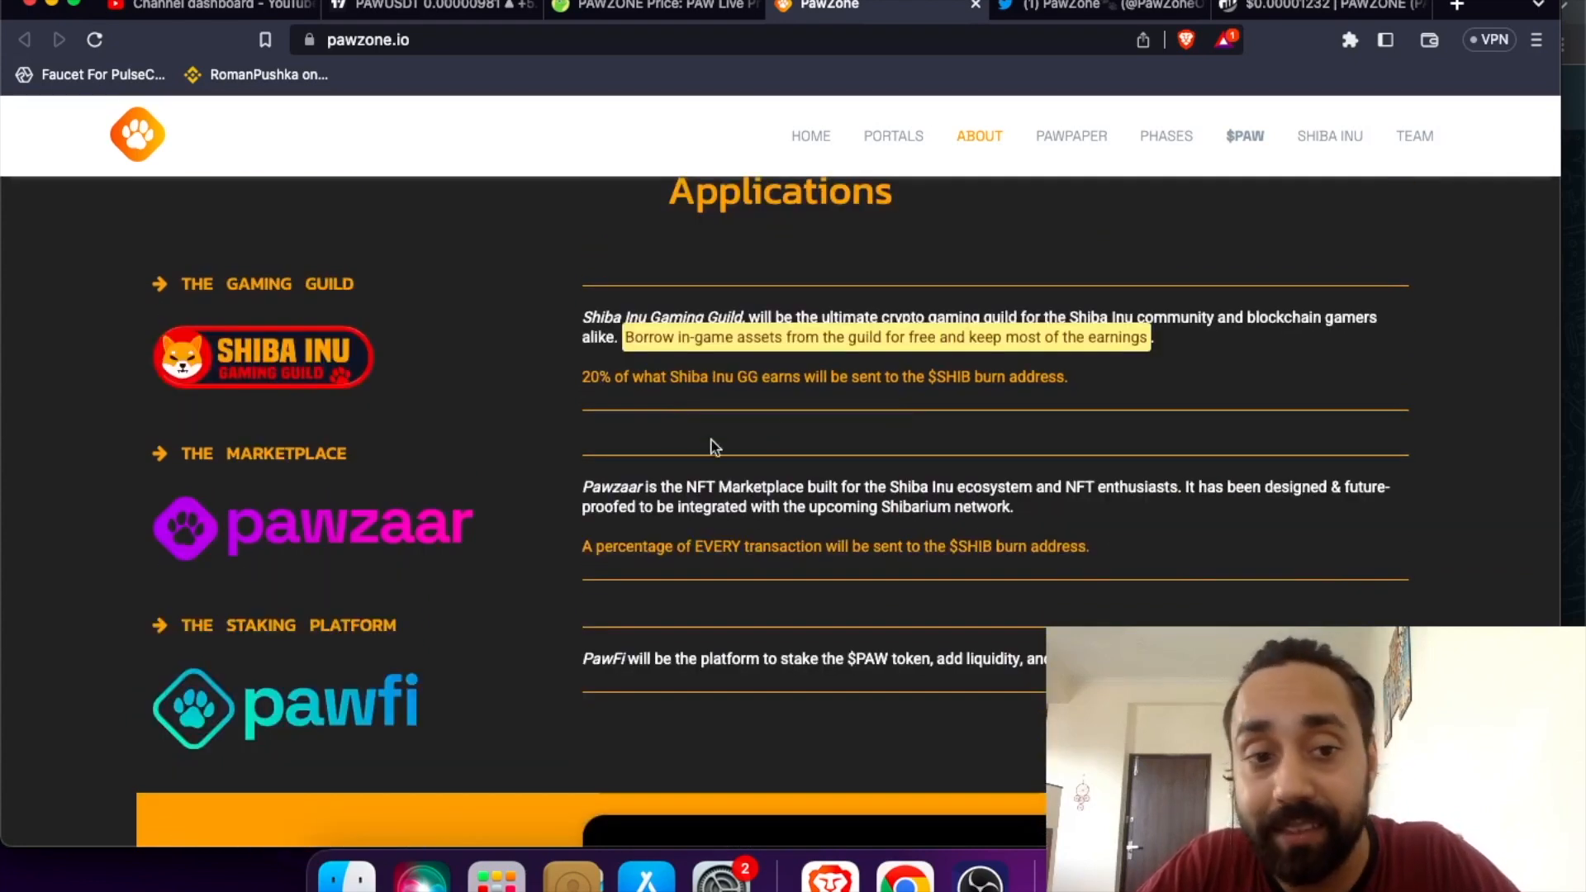
scroll(713, 447, down, 2)
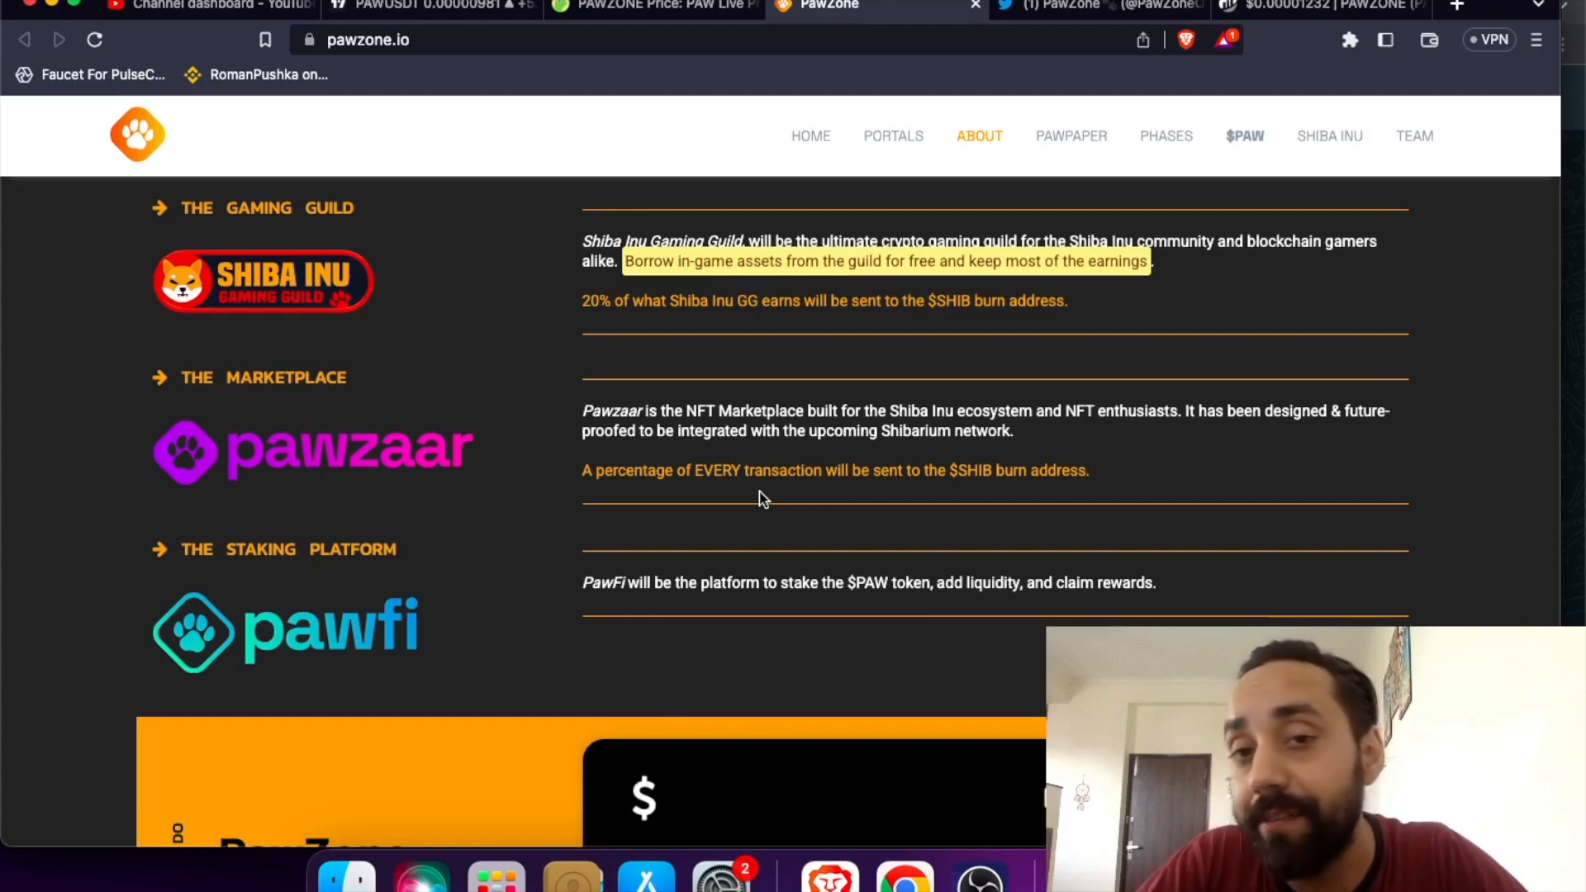
scroll(761, 498, down, 2)
scroll(528, 453, down, 2)
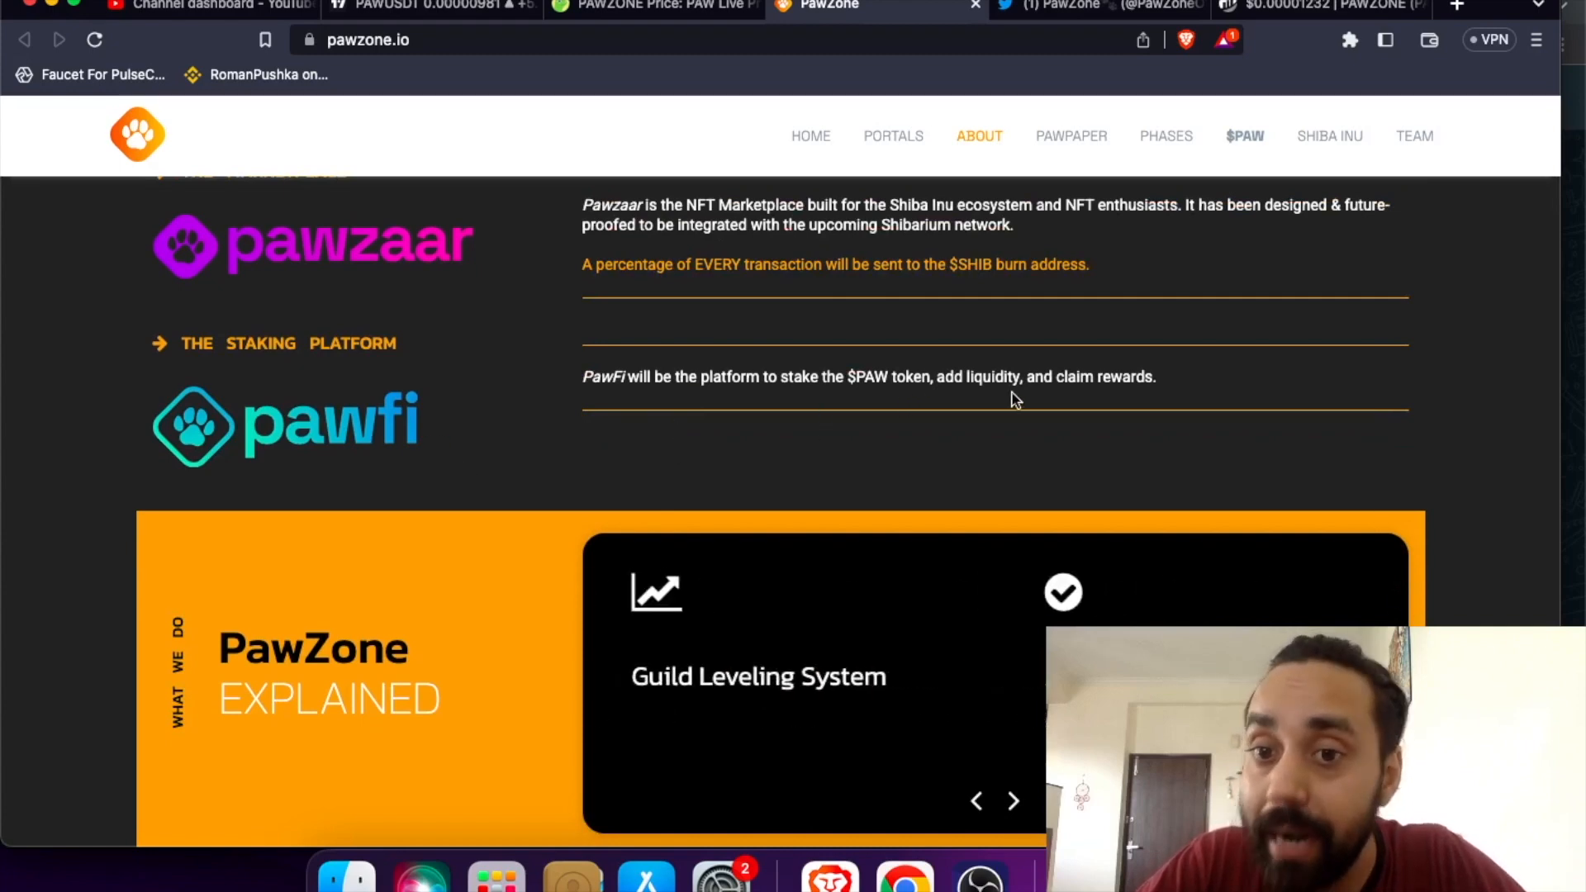
scroll(1011, 398, down, 1)
scroll(1012, 397, down, 2)
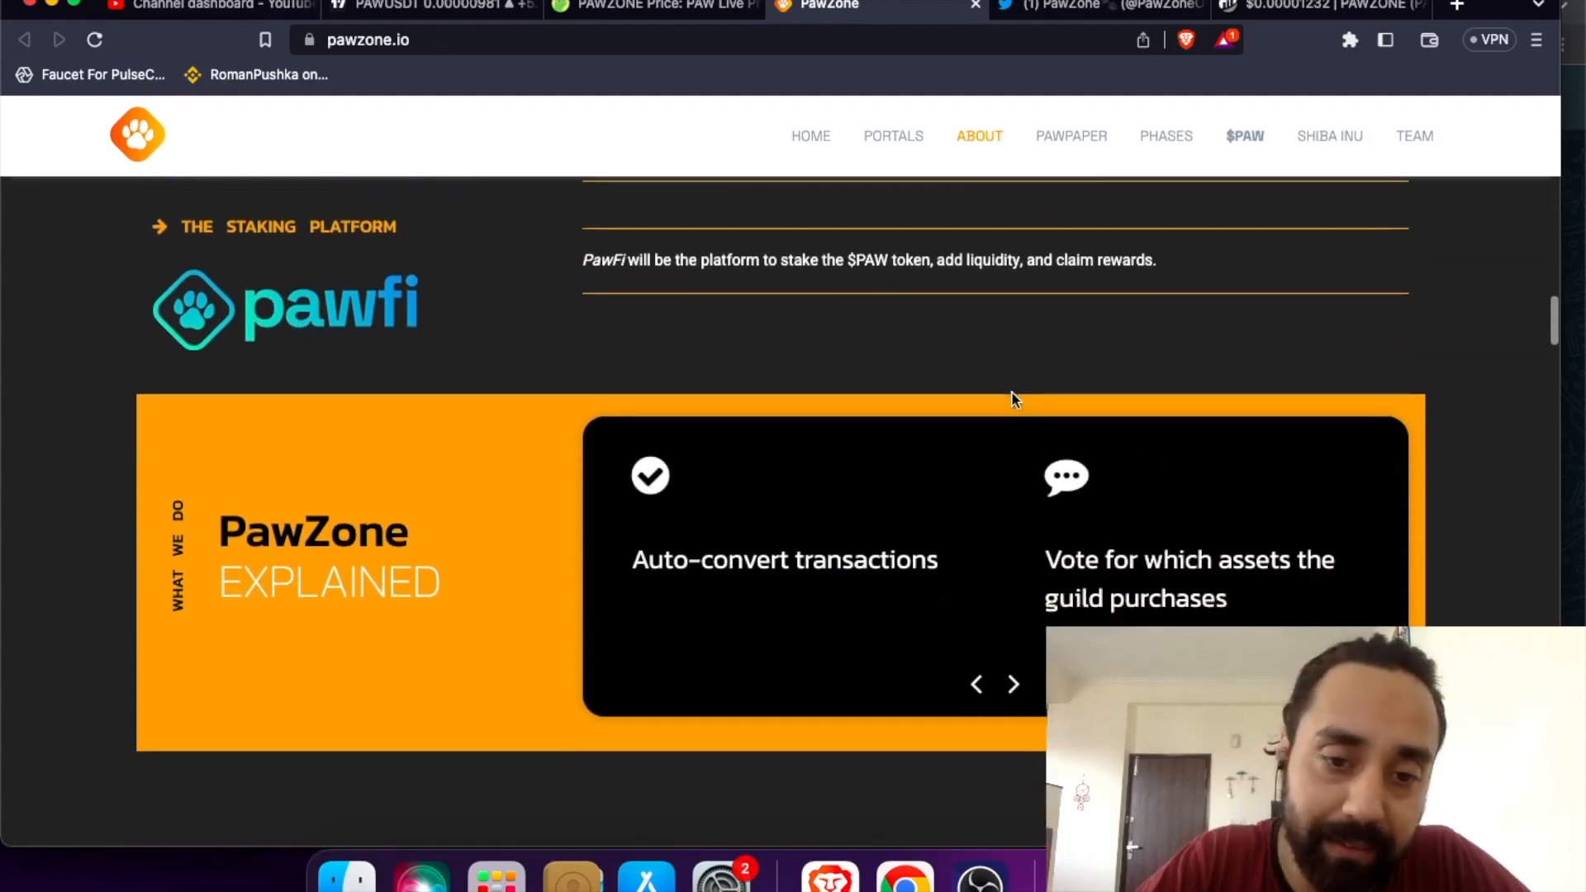
scroll(1011, 398, down, 5)
scroll(1012, 397, down, 2)
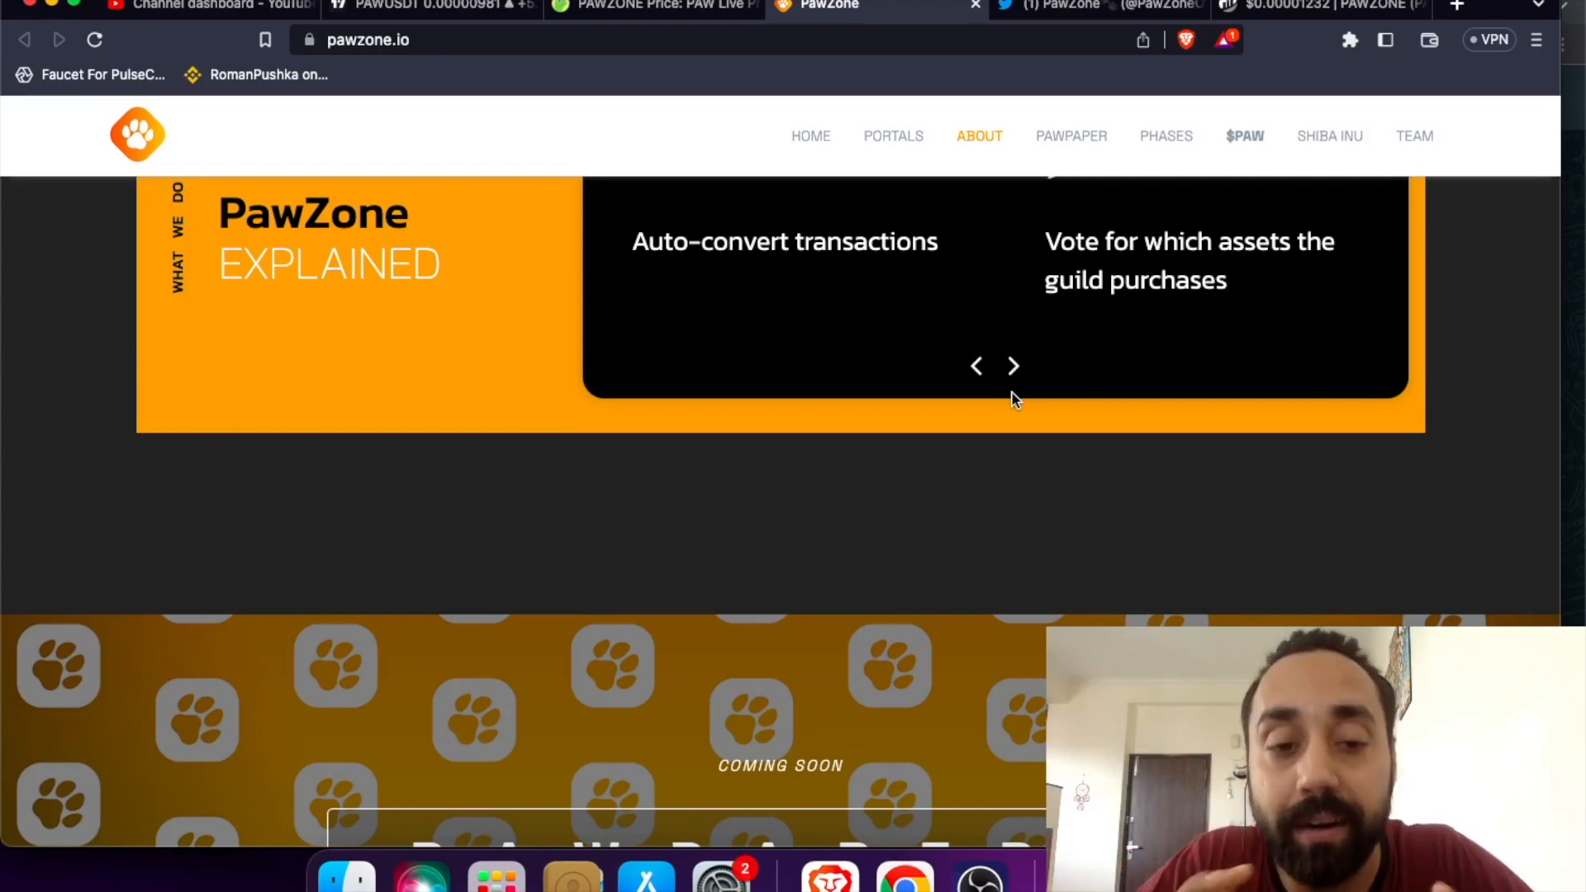
scroll(1013, 396, down, 1)
scroll(1012, 396, down, 5)
scroll(1013, 396, down, 3)
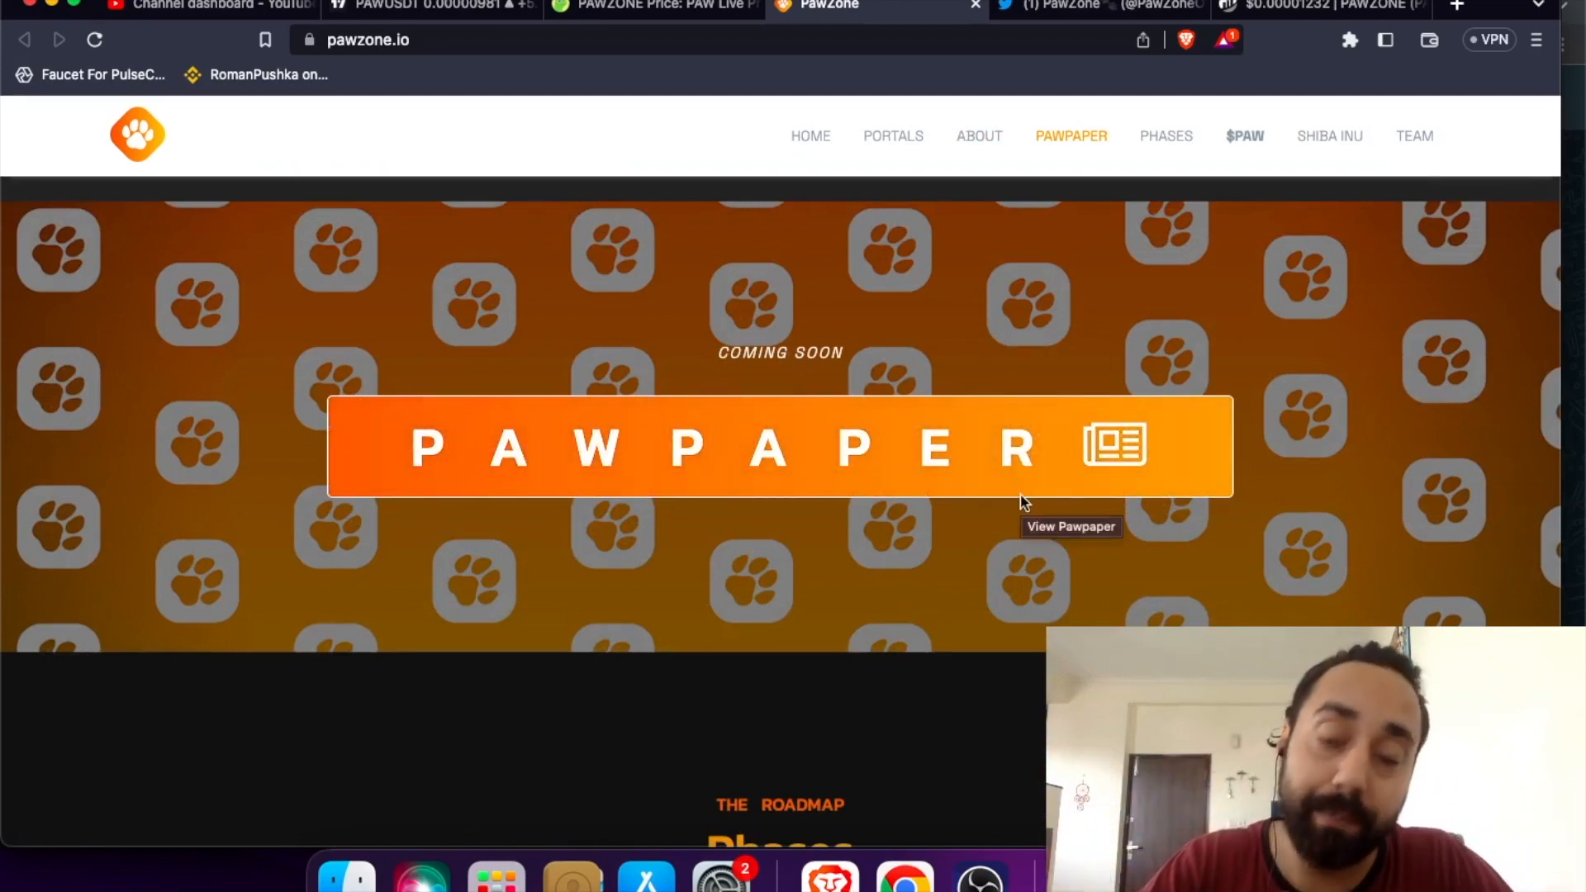
Review the PawZone Twitter profile feed, then return to the PAW/USDT daily chart.
click(1111, 12)
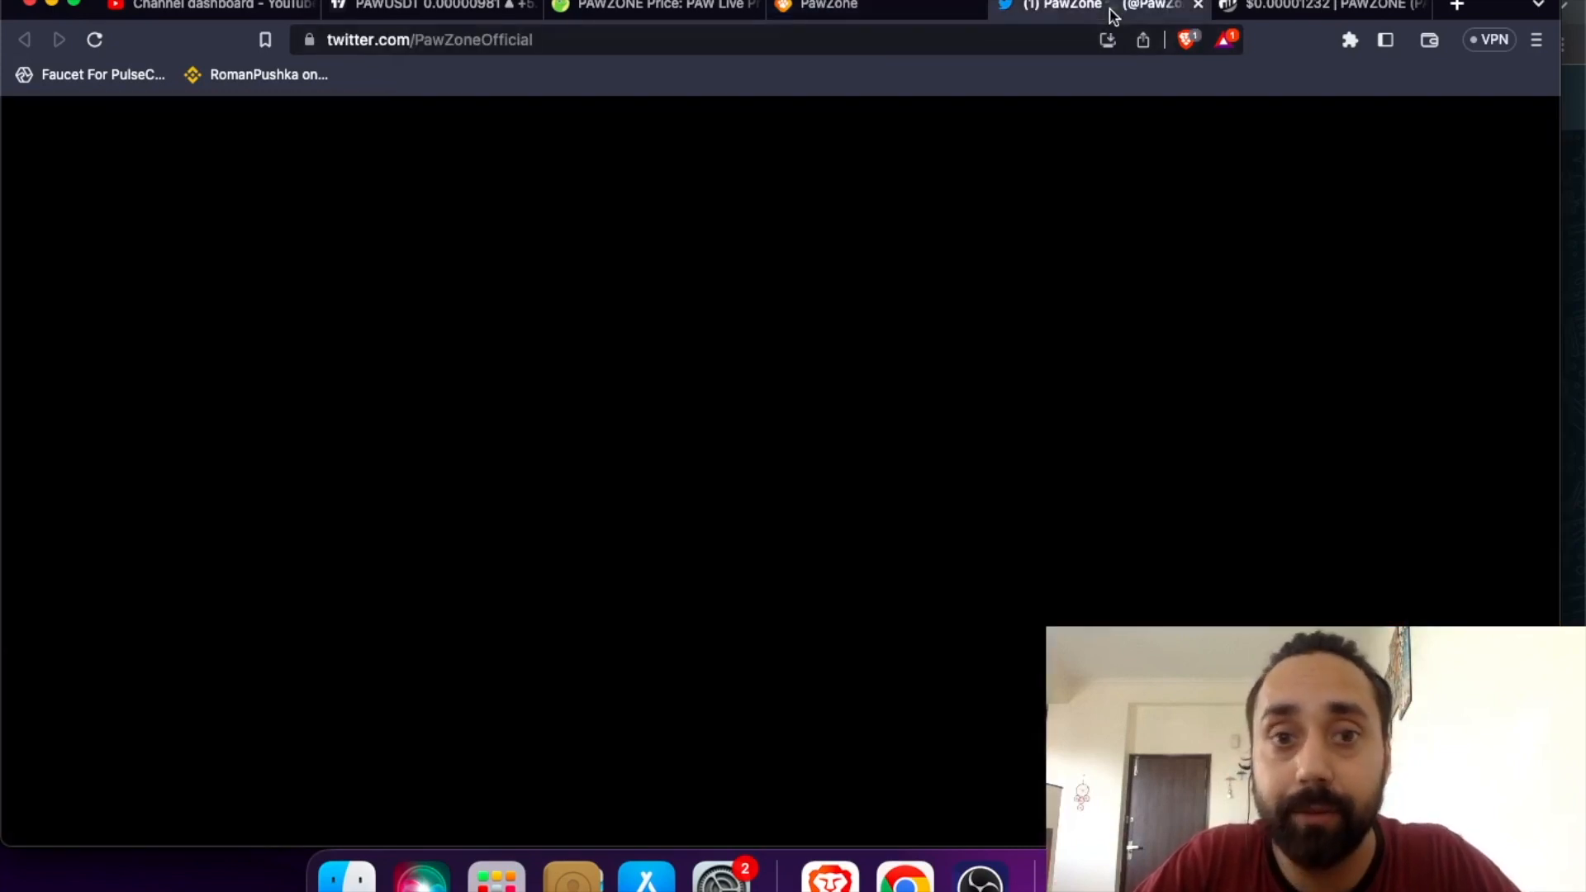
scroll(766, 394, down, 2)
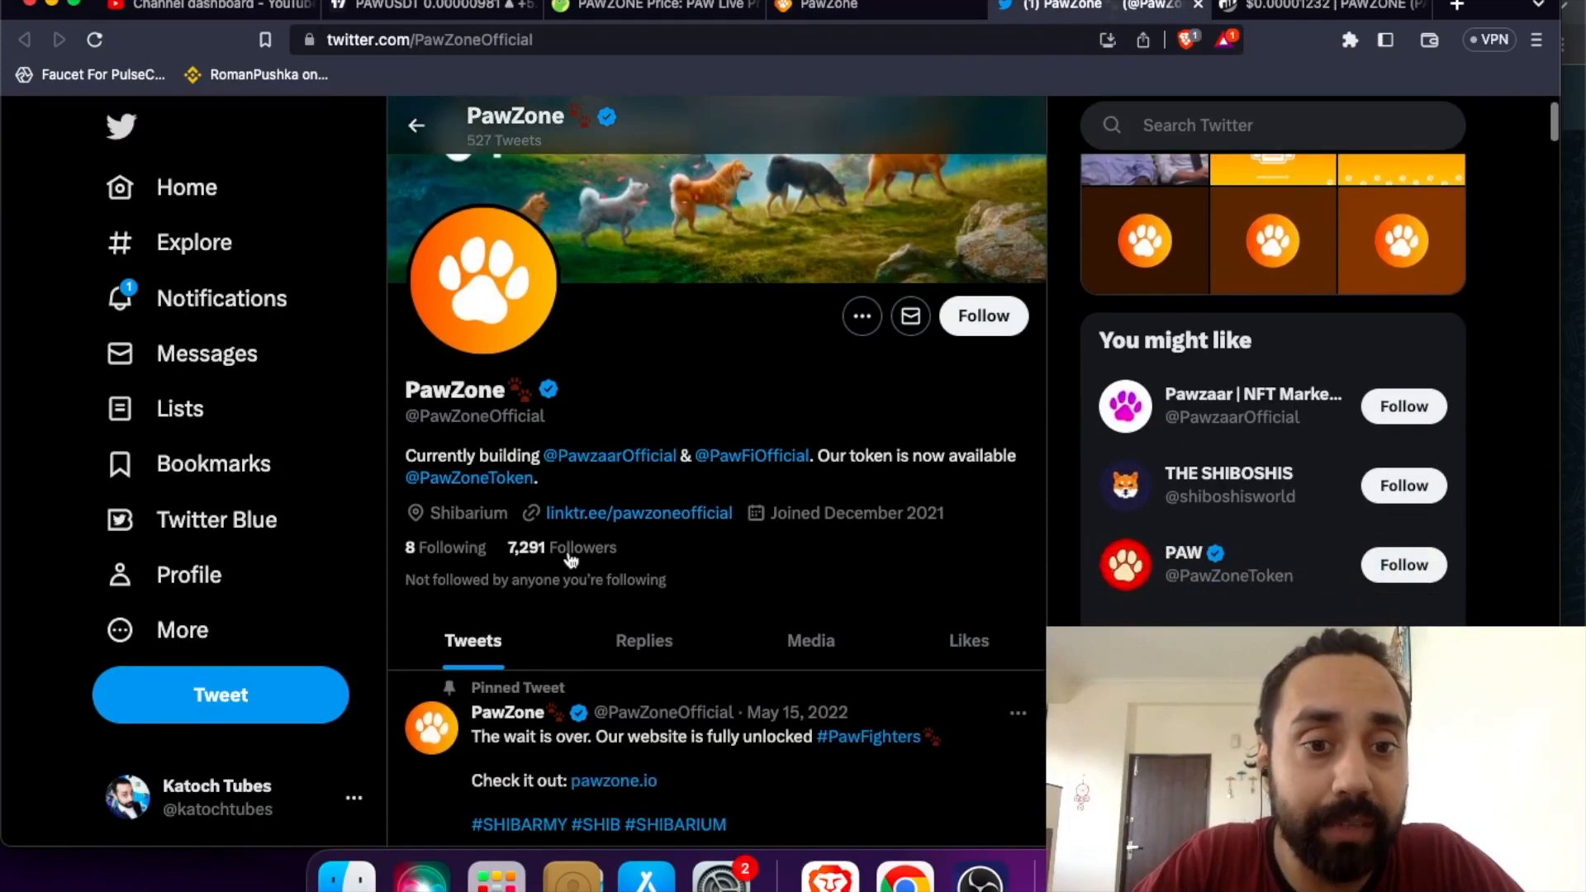
scroll(657, 548, down, 10)
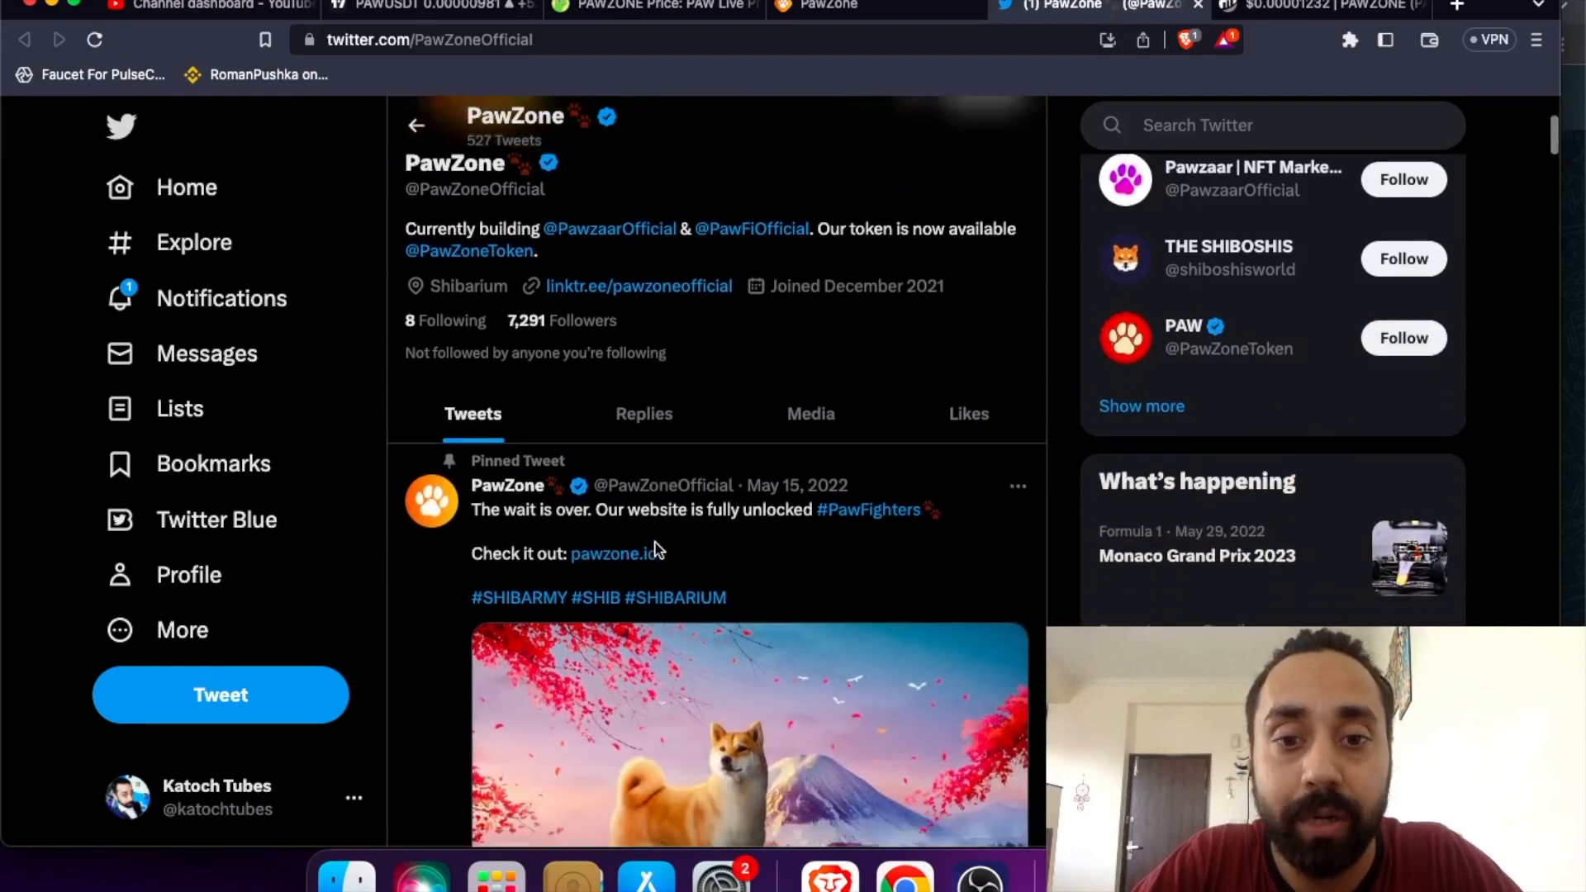
scroll(657, 549, down, 5)
scroll(716, 459, down, 2)
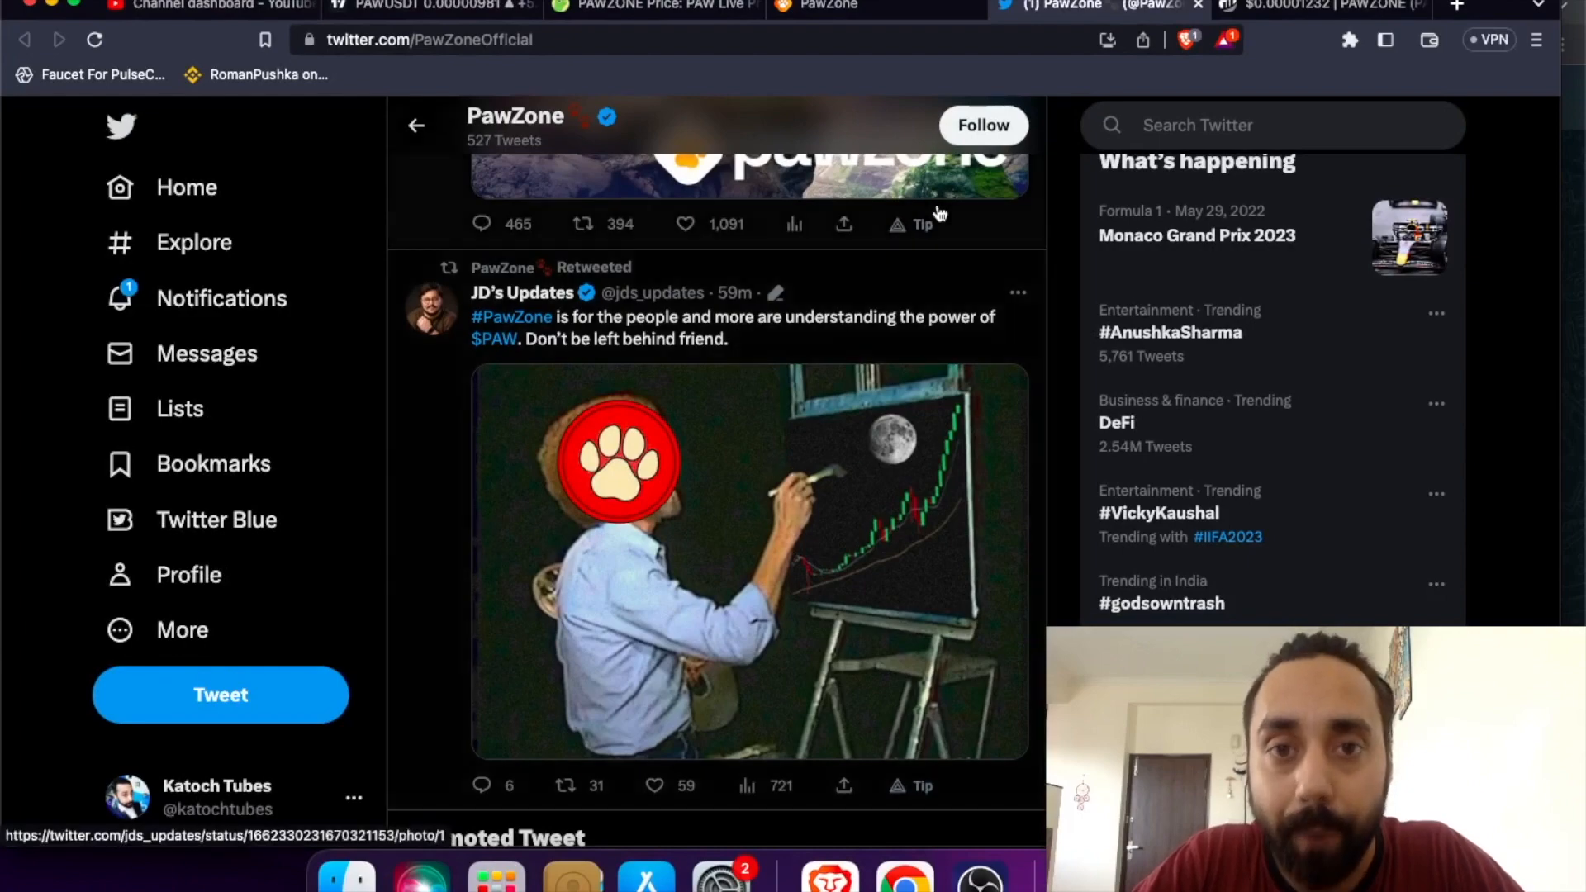
click(434, 6)
scroll(804, 446, down, 2)
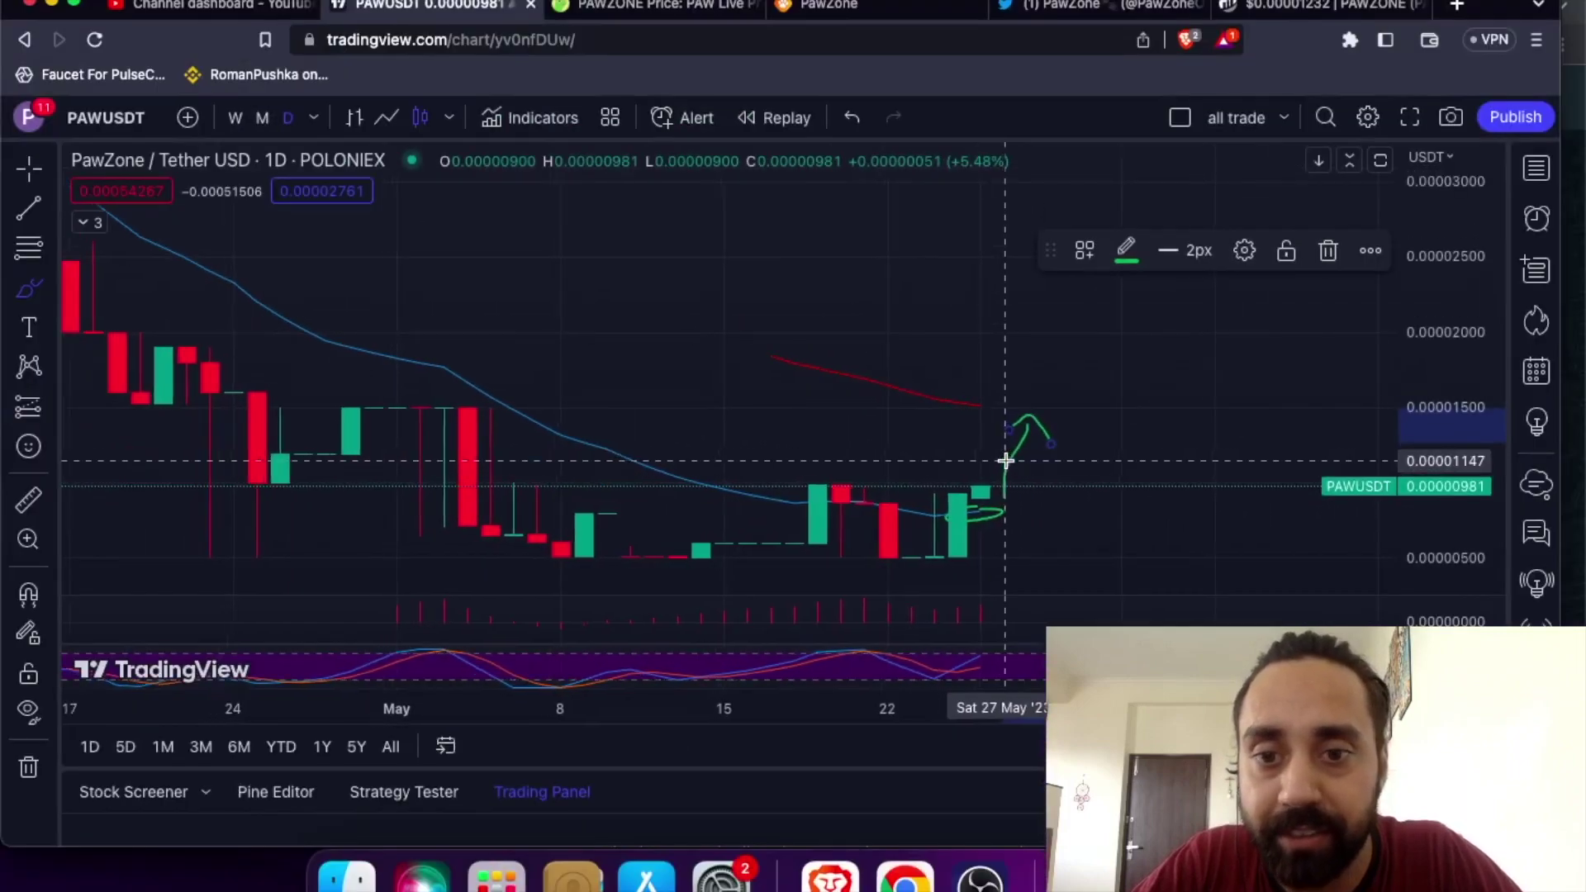
scroll(1005, 461, down, 3)
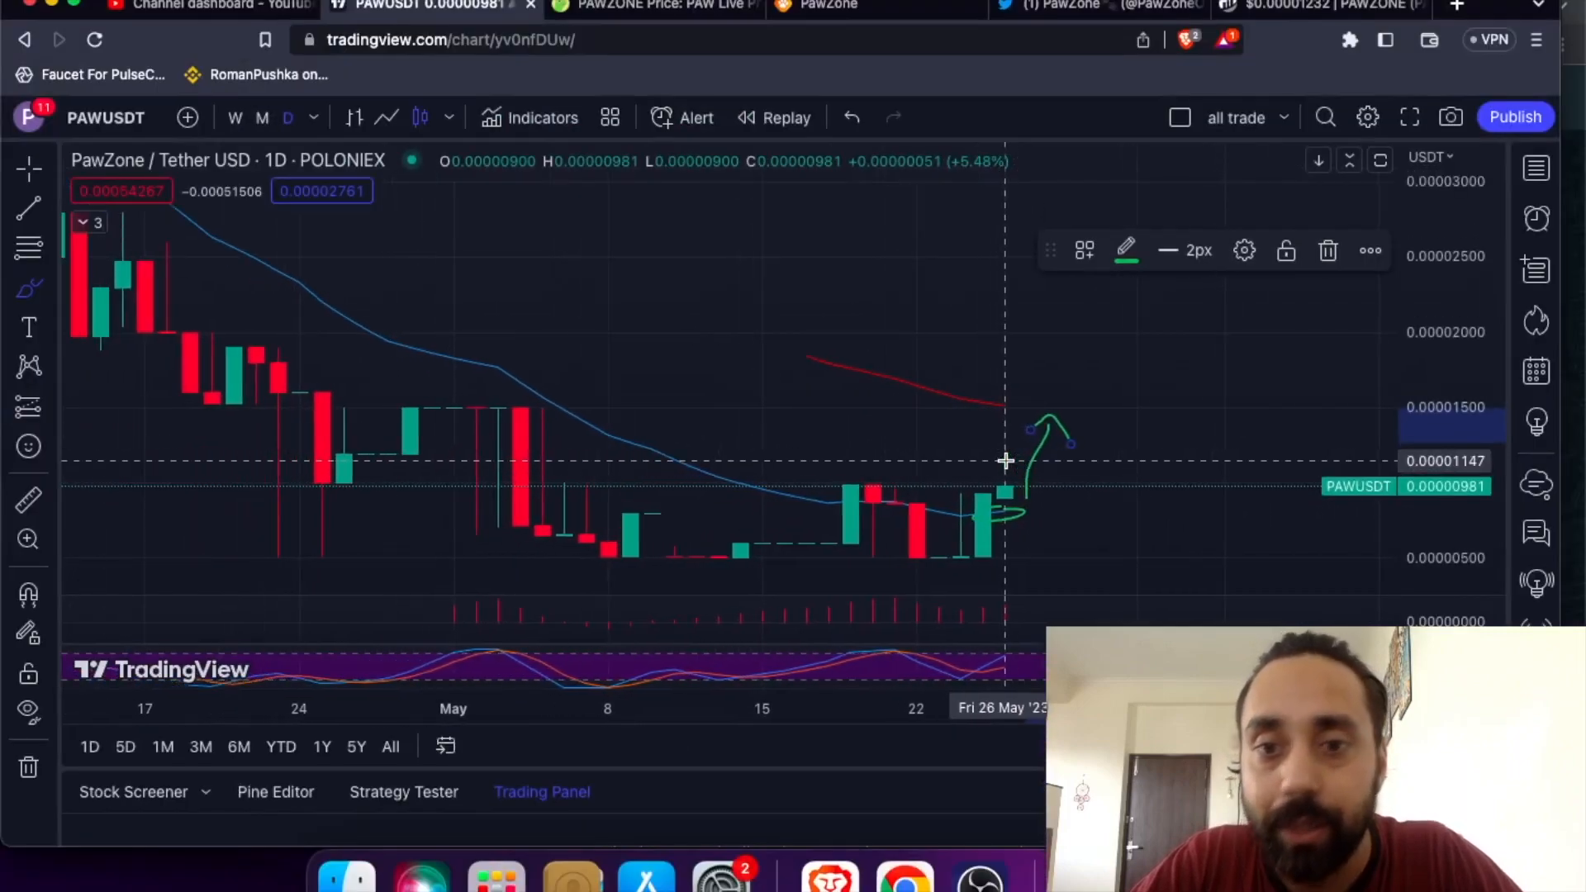
scroll(1117, 474, down, 3)
scroll(1117, 474, down, 2)
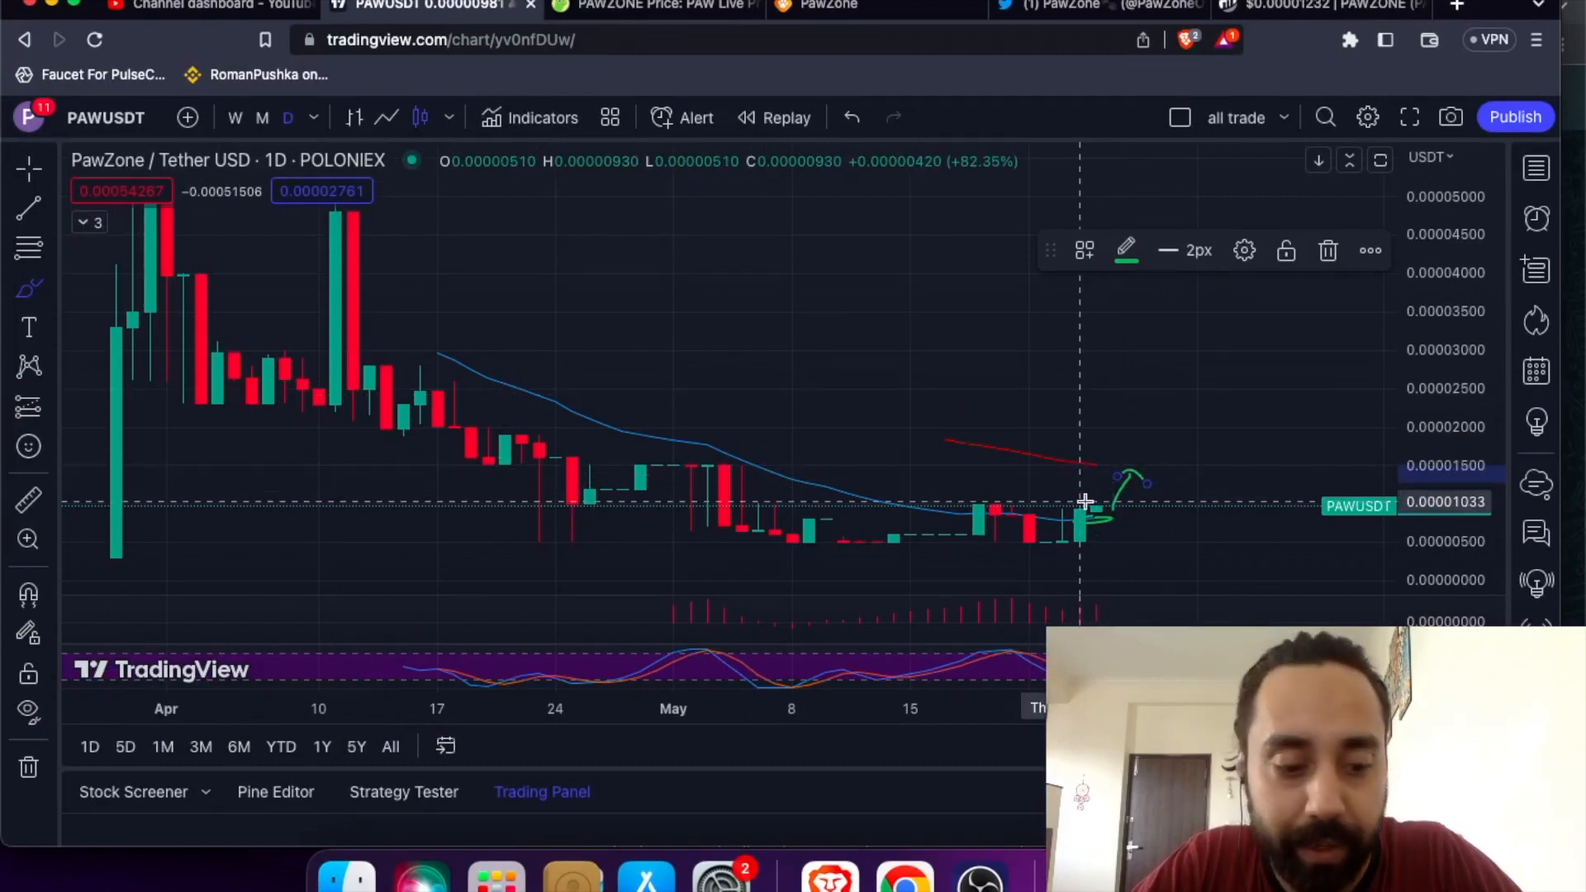
scroll(1087, 502, up, 2)
scroll(1086, 502, up, 3)
scroll(942, 496, up, 2)
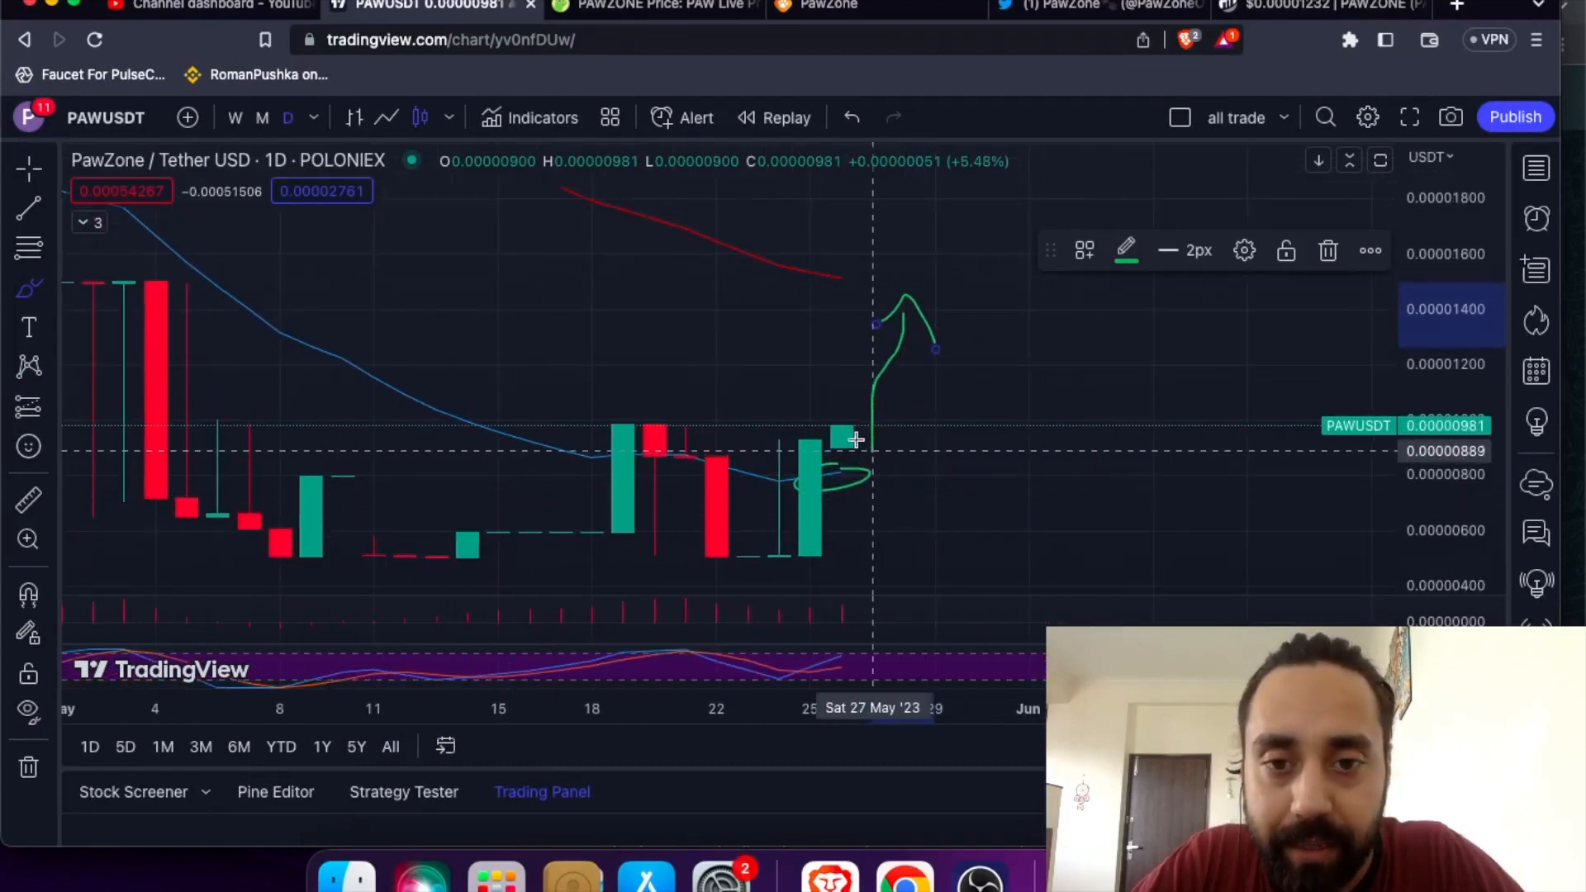
scroll(925, 402, up, 2)
mouse_move(926, 465)
mouse_down()
mouse_move(925, 366)
mouse_move(1006, 471)
mouse_move(1031, 373)
mouse_move(1123, 493)
mouse_move(1131, 308)
mouse_move(1173, 353)
mouse_up()
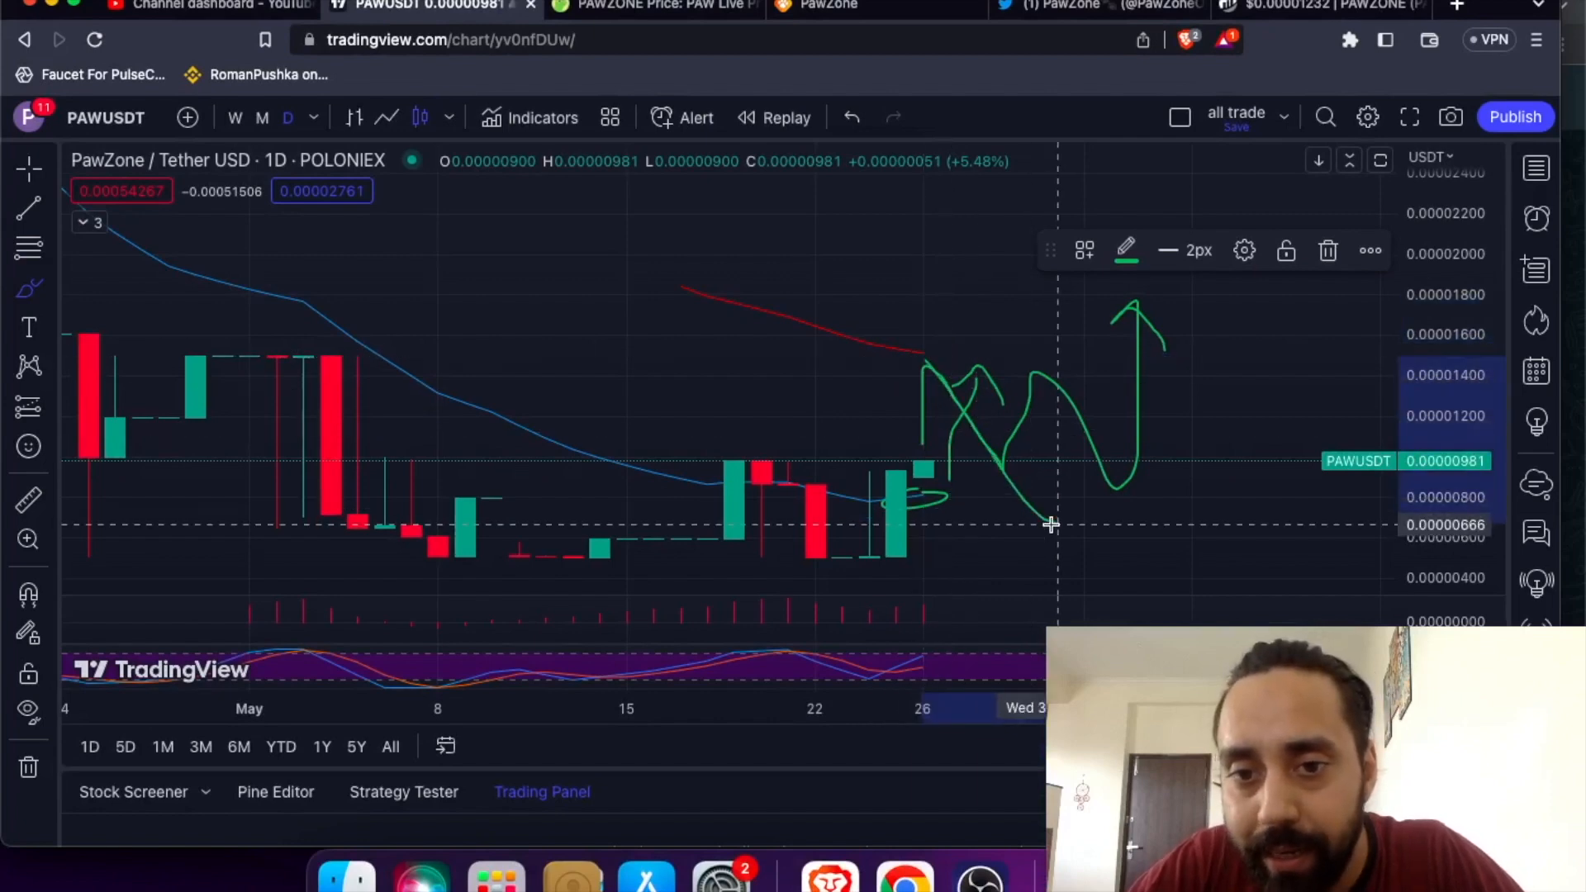
mouse_move(991, 511)
mouse_down()
mouse_move(1043, 525)
mouse_move(1060, 502)
mouse_up()
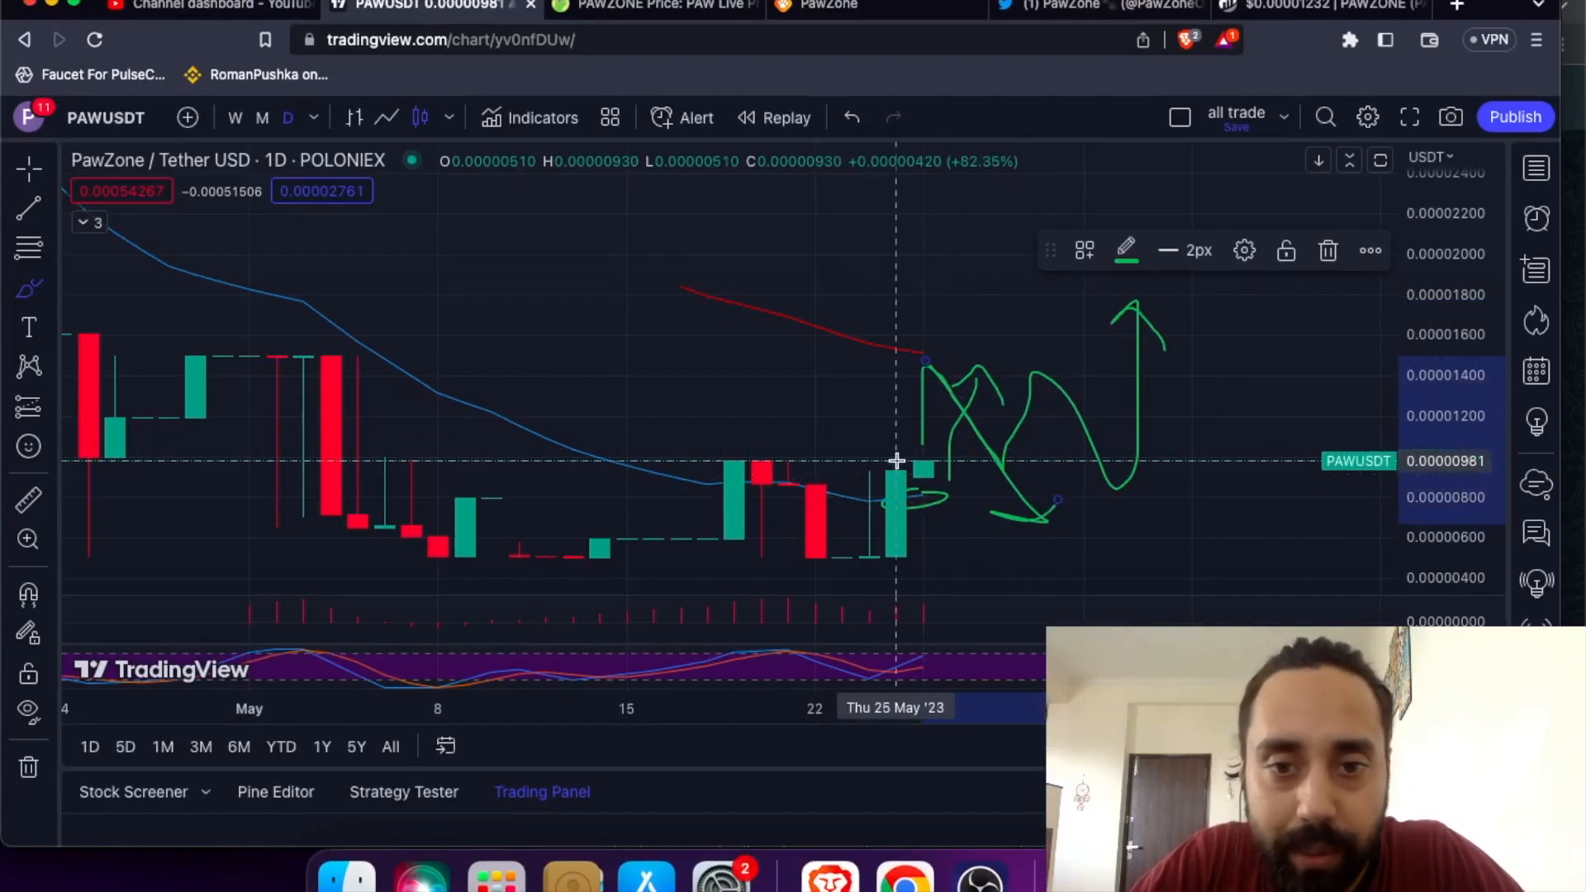
mouse_move(904, 464)
mouse_down()
mouse_move(883, 519)
mouse_move(865, 474)
mouse_up()
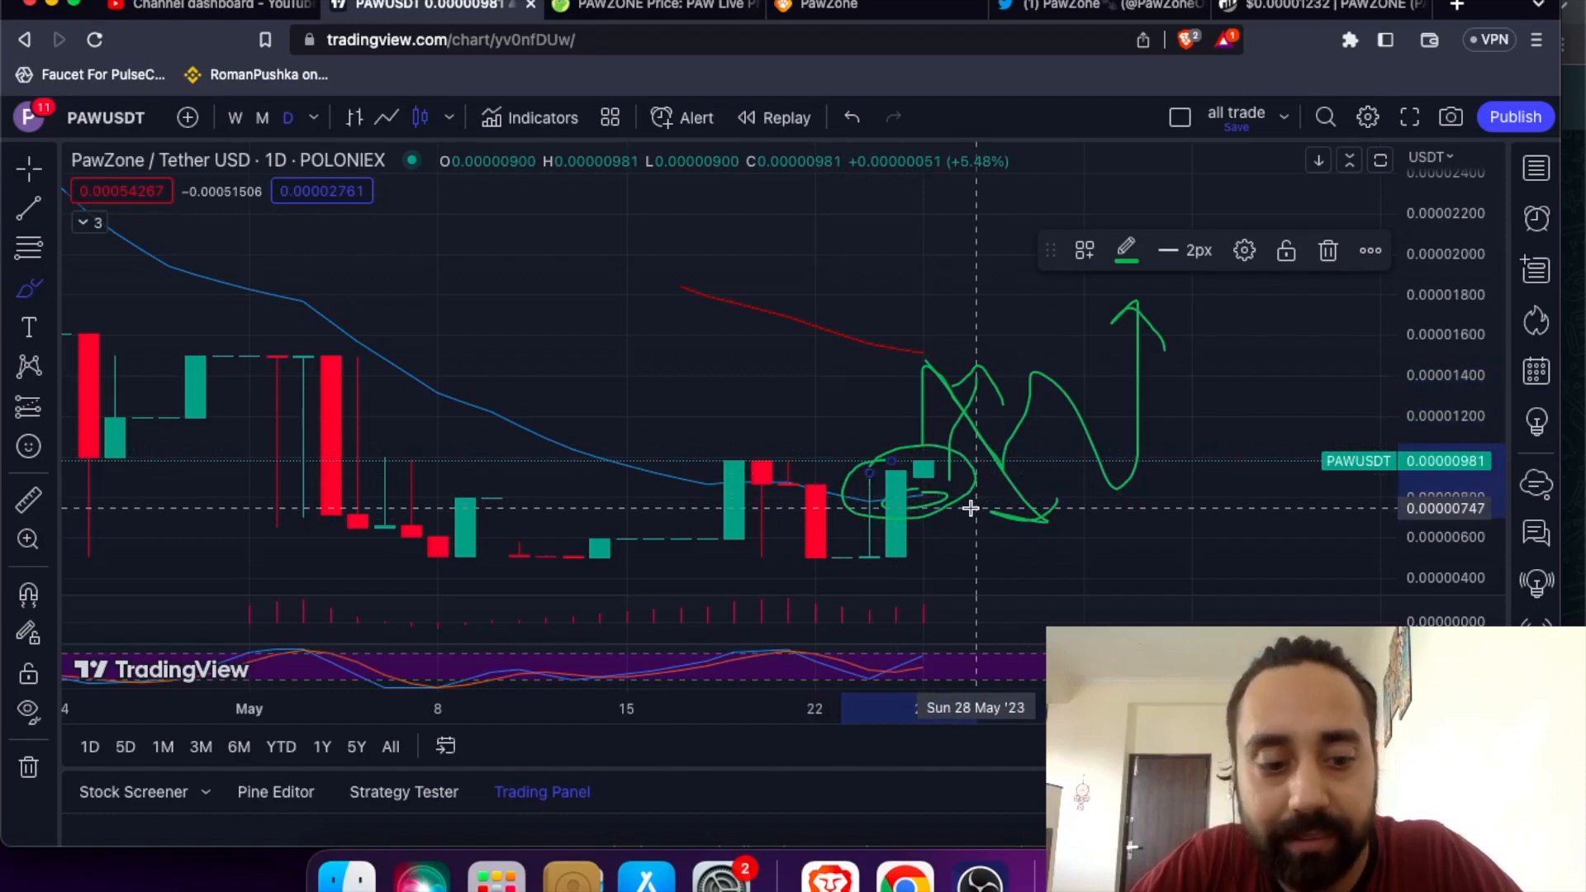
key(super+z)
key(super+z)
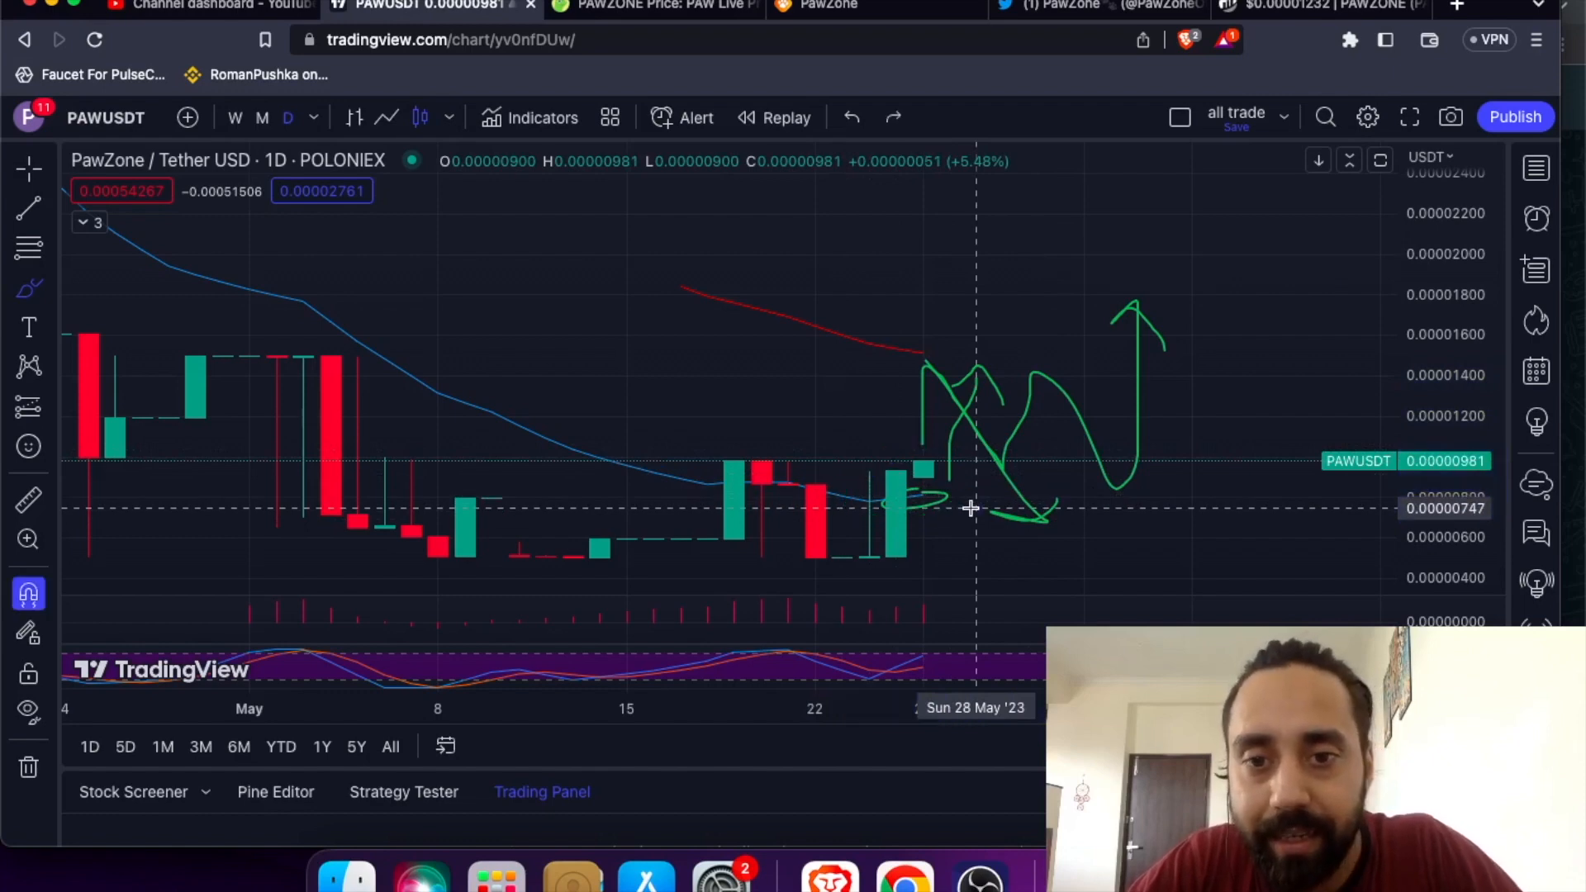
key(super+z)
key(super+z)
key(super+z)
key(super+z)
scroll(971, 508, down, 3)
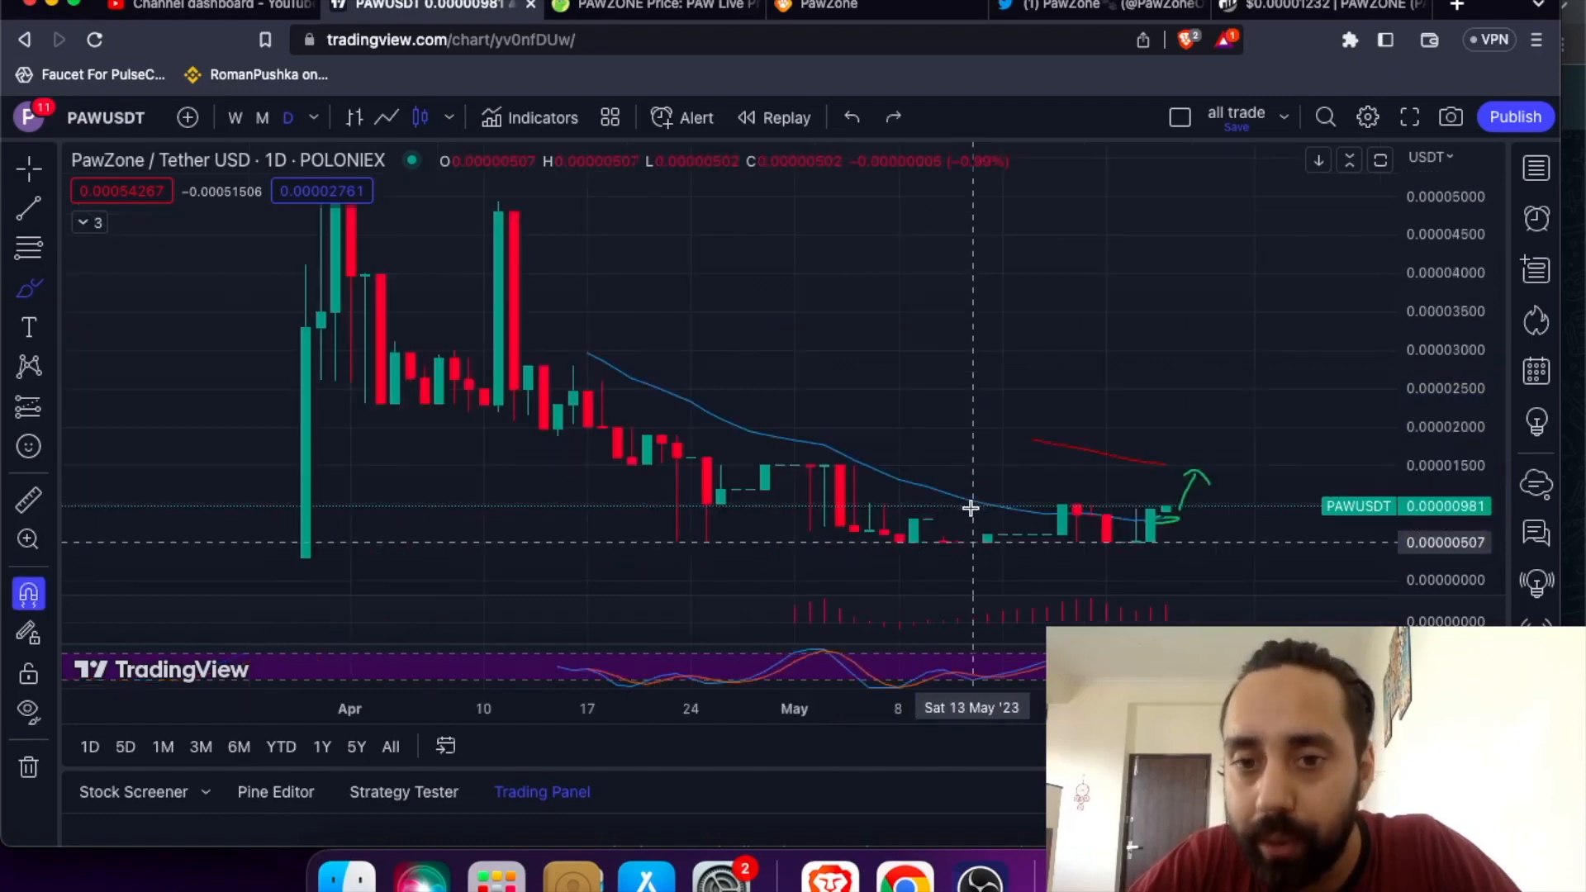
scroll(1032, 379, up, 2)
scroll(1031, 379, up, 4)
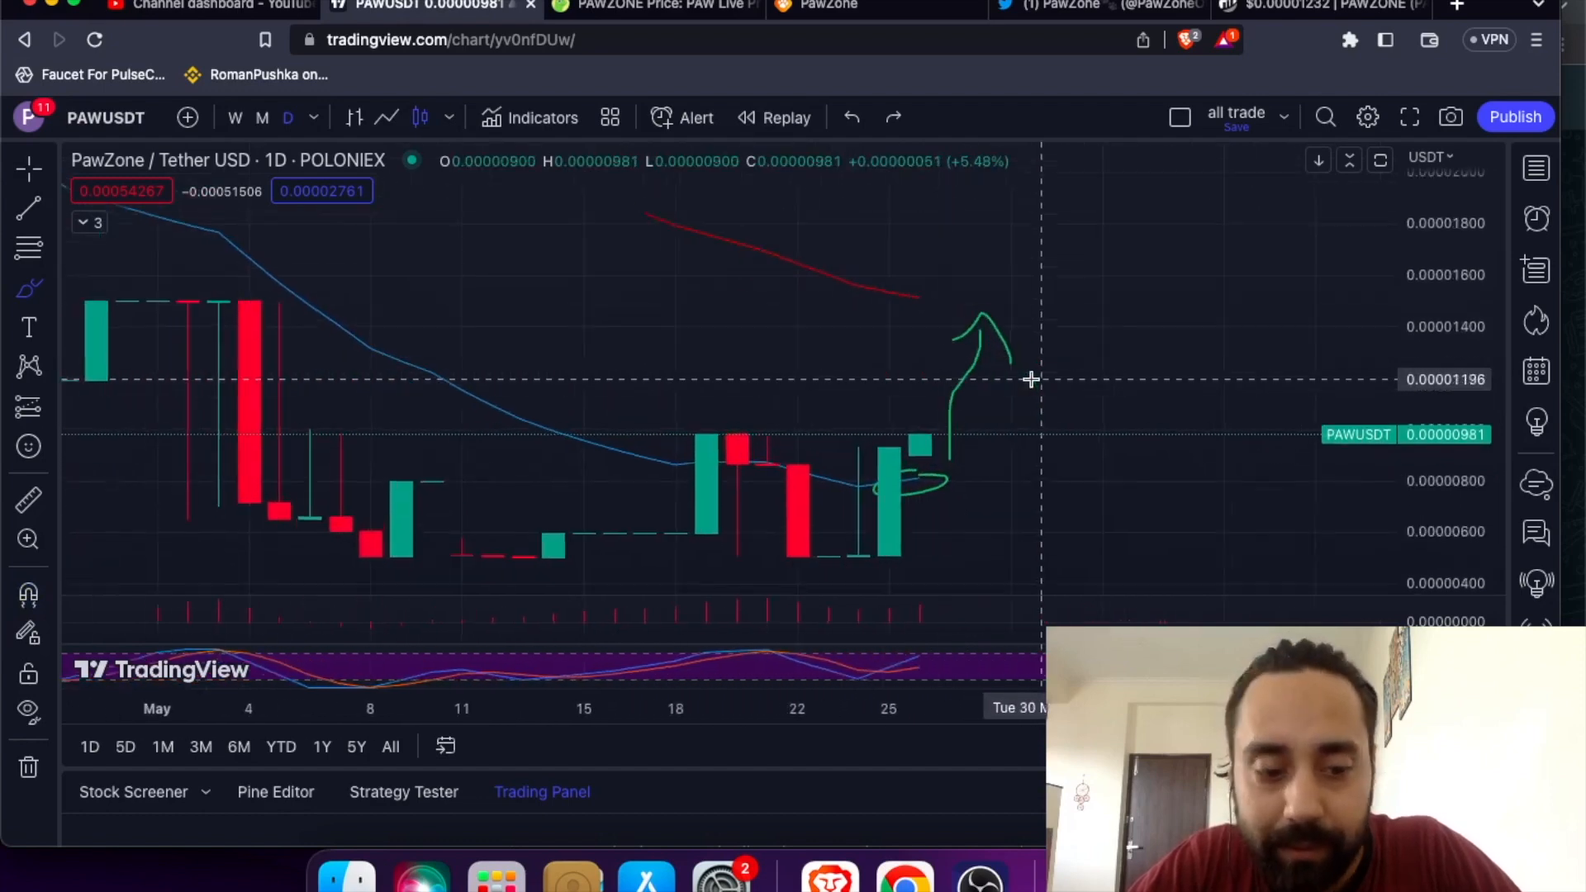
scroll(1032, 380, up, 2)
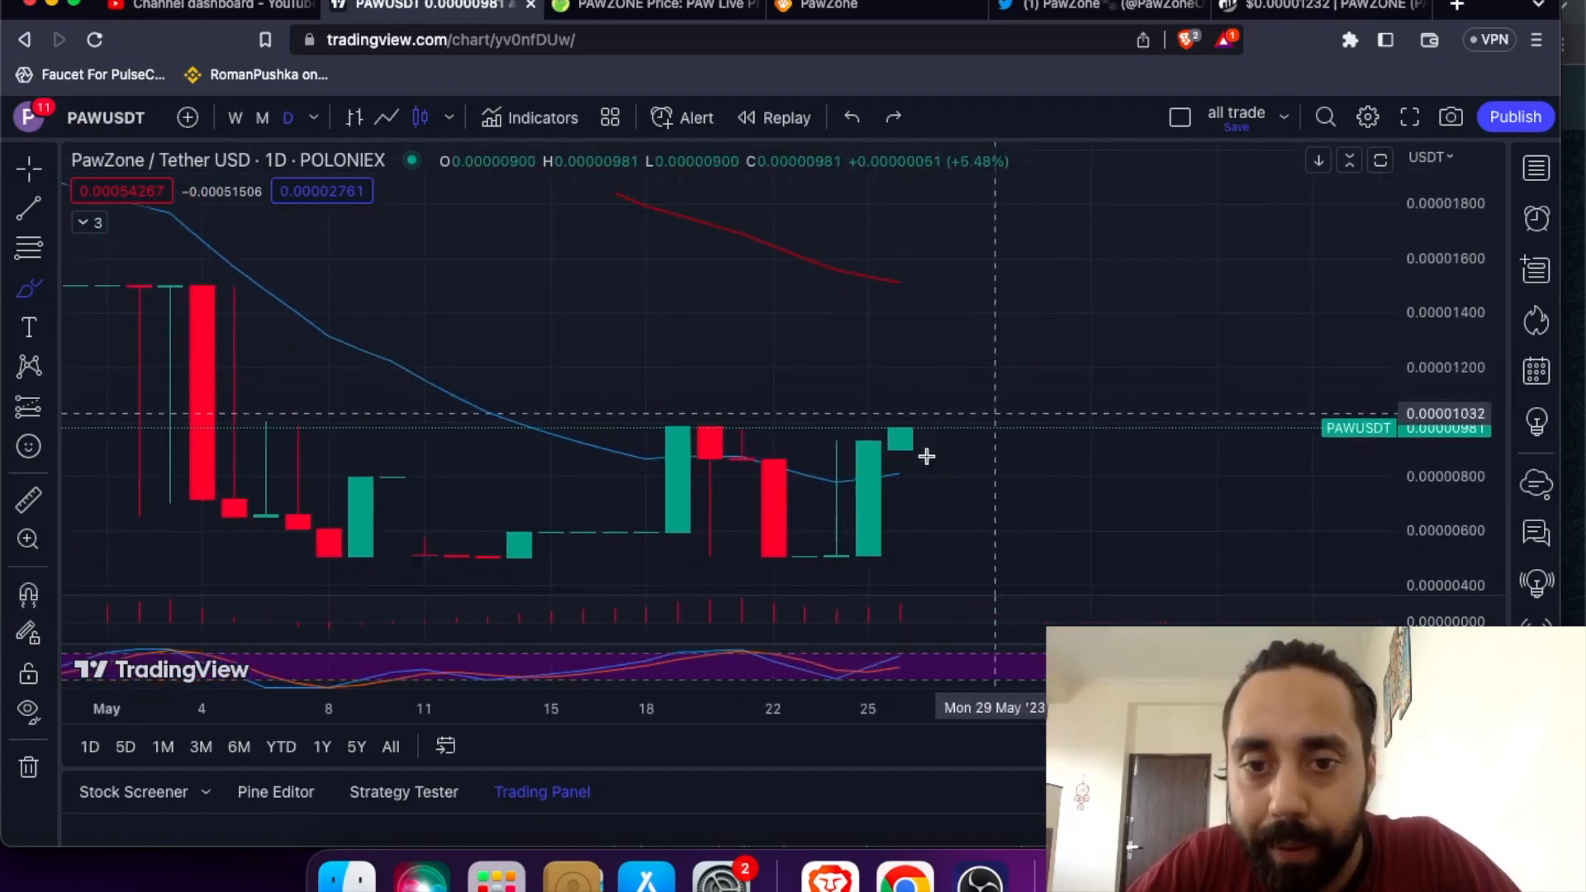
Draw a green path that spikes up, dips, rebounds and climbs toward 0.000018, moving the toolbar aside.
mouse_move(901, 434)
mouse_down()
mouse_move(906, 366)
mouse_move(999, 475)
mouse_up()
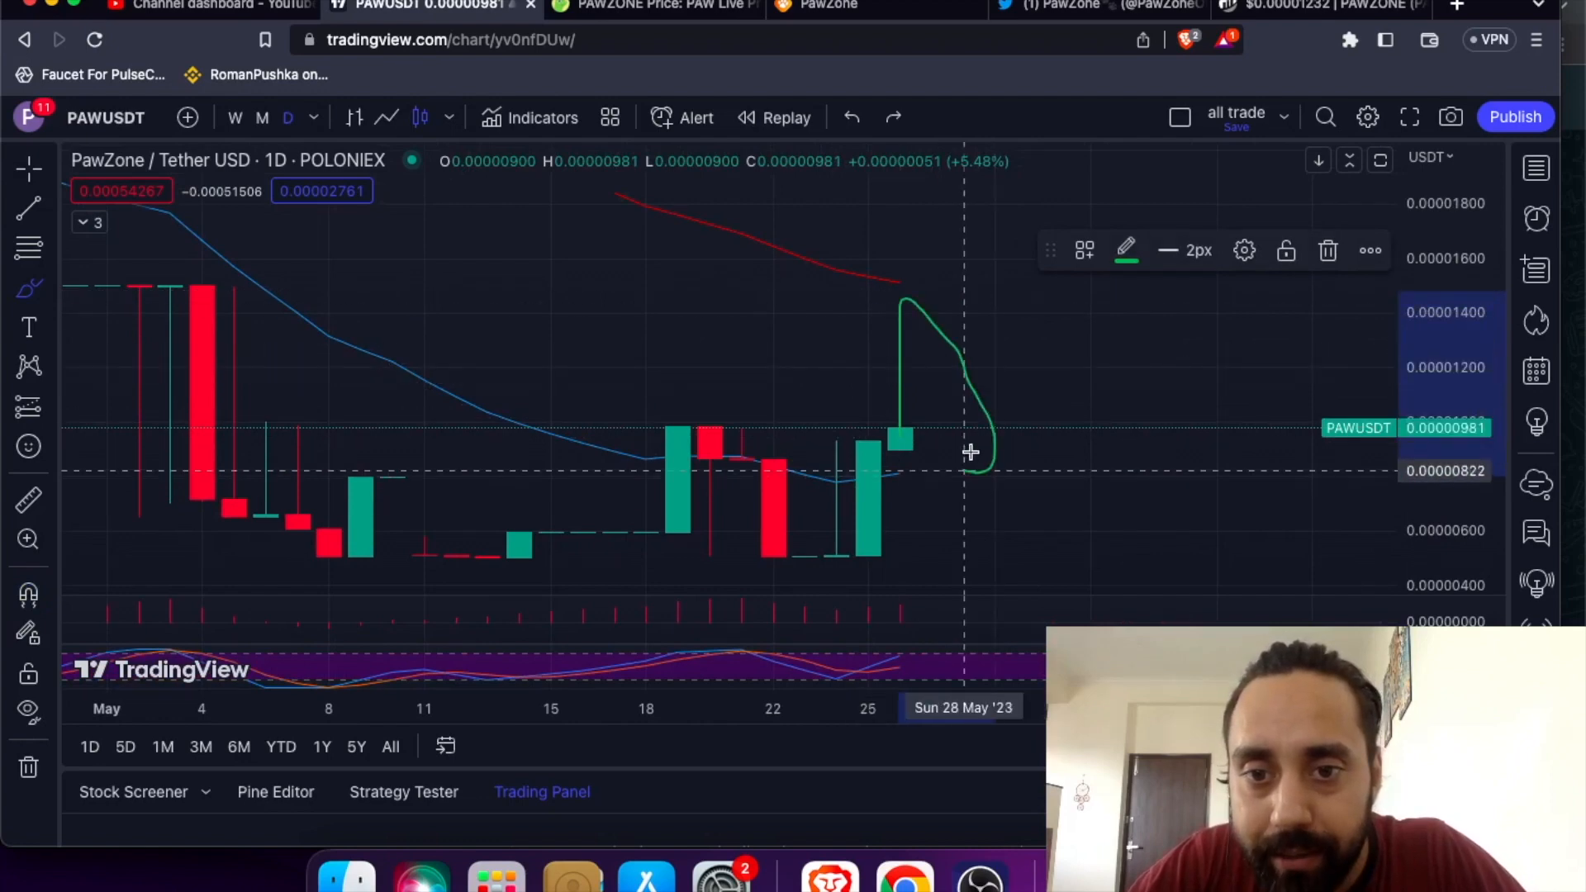
mouse_move(1000, 477)
mouse_down()
mouse_move(965, 460)
mouse_move(1017, 437)
mouse_move(1053, 311)
mouse_move(1094, 450)
mouse_move(1141, 377)
mouse_move(1190, 189)
mouse_move(1152, 204)
mouse_move(1196, 175)
mouse_up()
drag(1196, 173, 1217, 227)
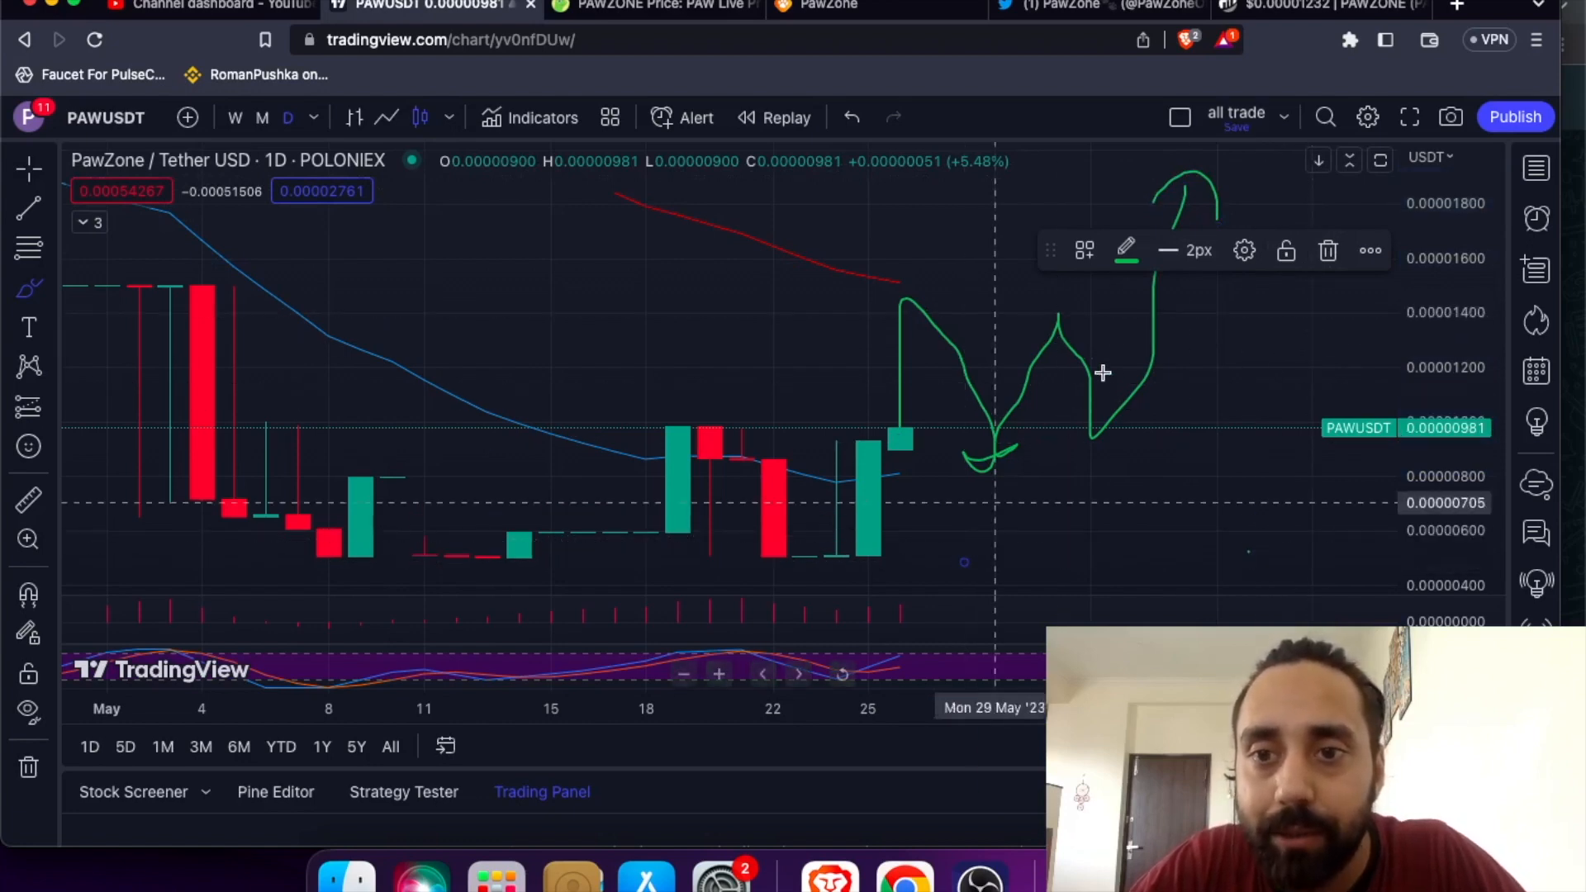
drag(1051, 250, 361, 236)
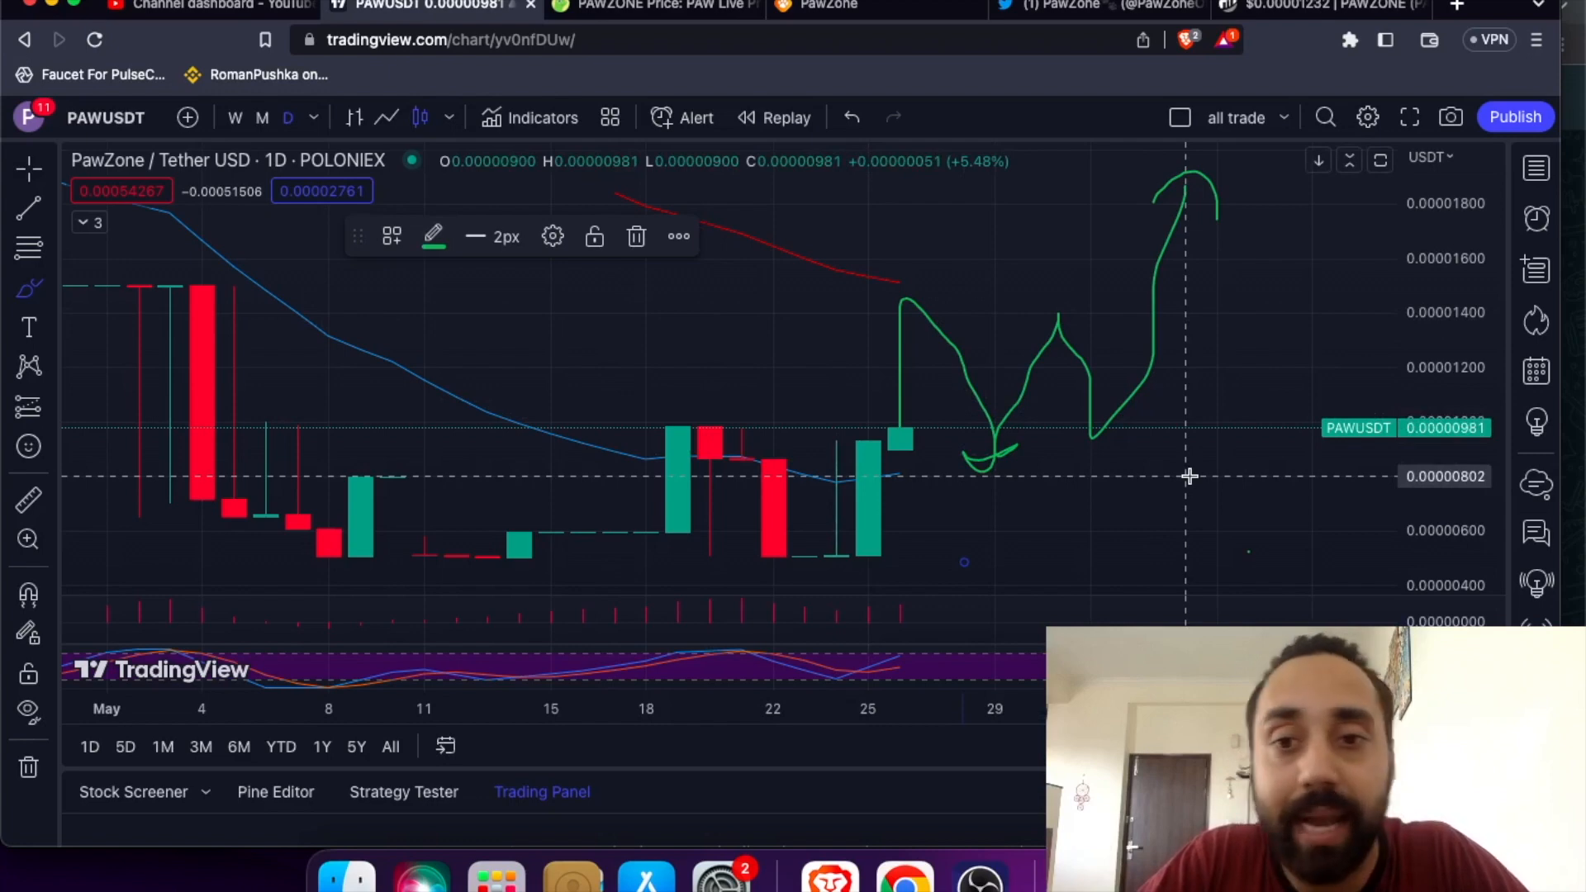
scroll(1190, 476, down, 5)
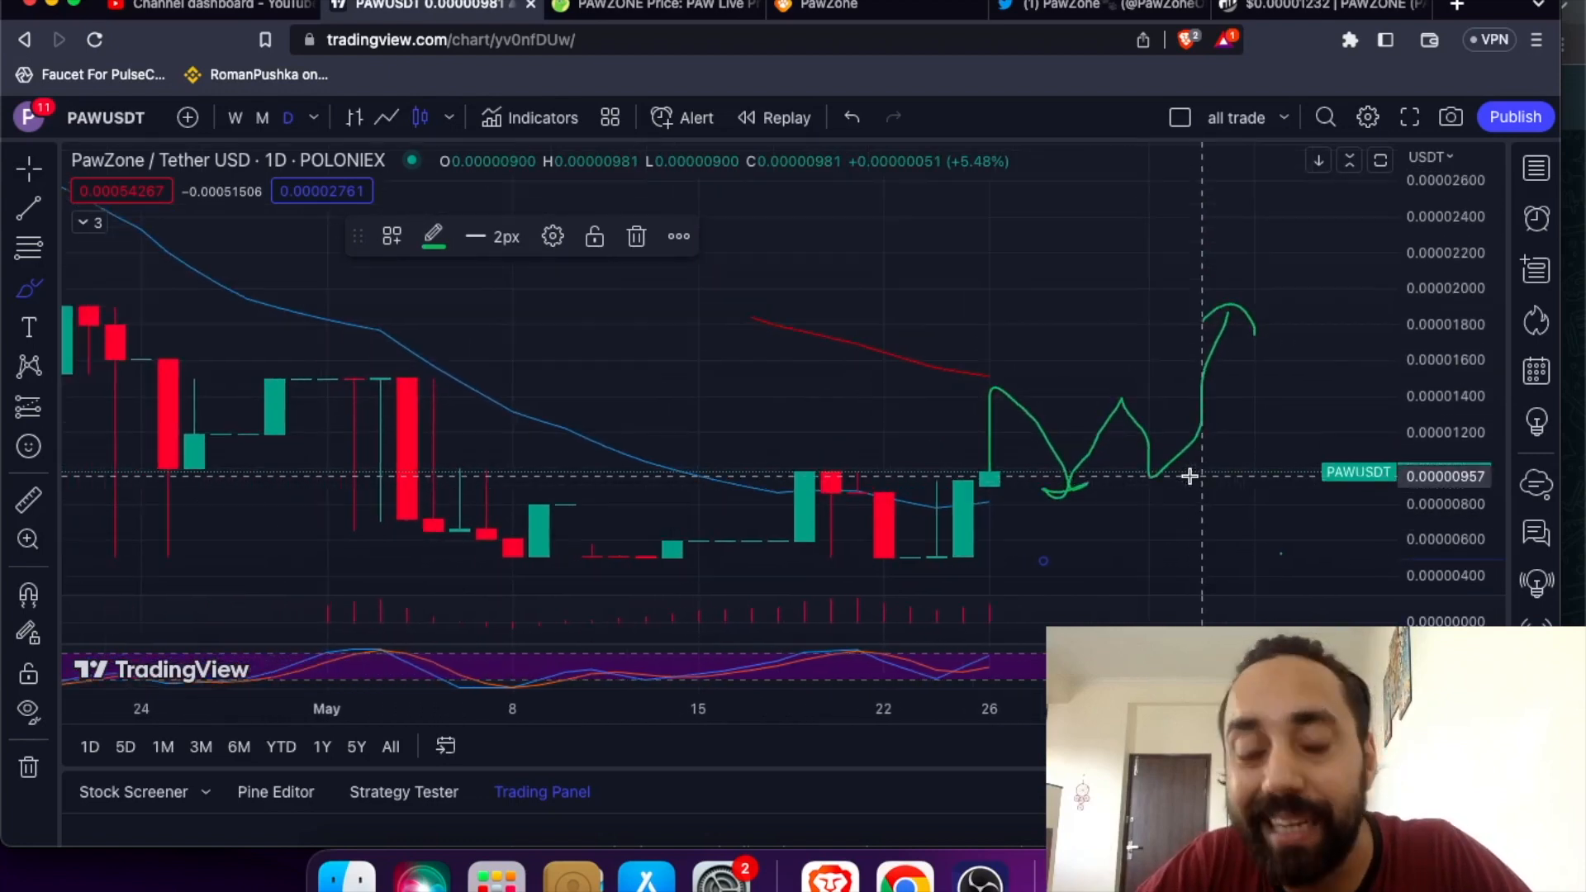
scroll(1190, 476, down, 5)
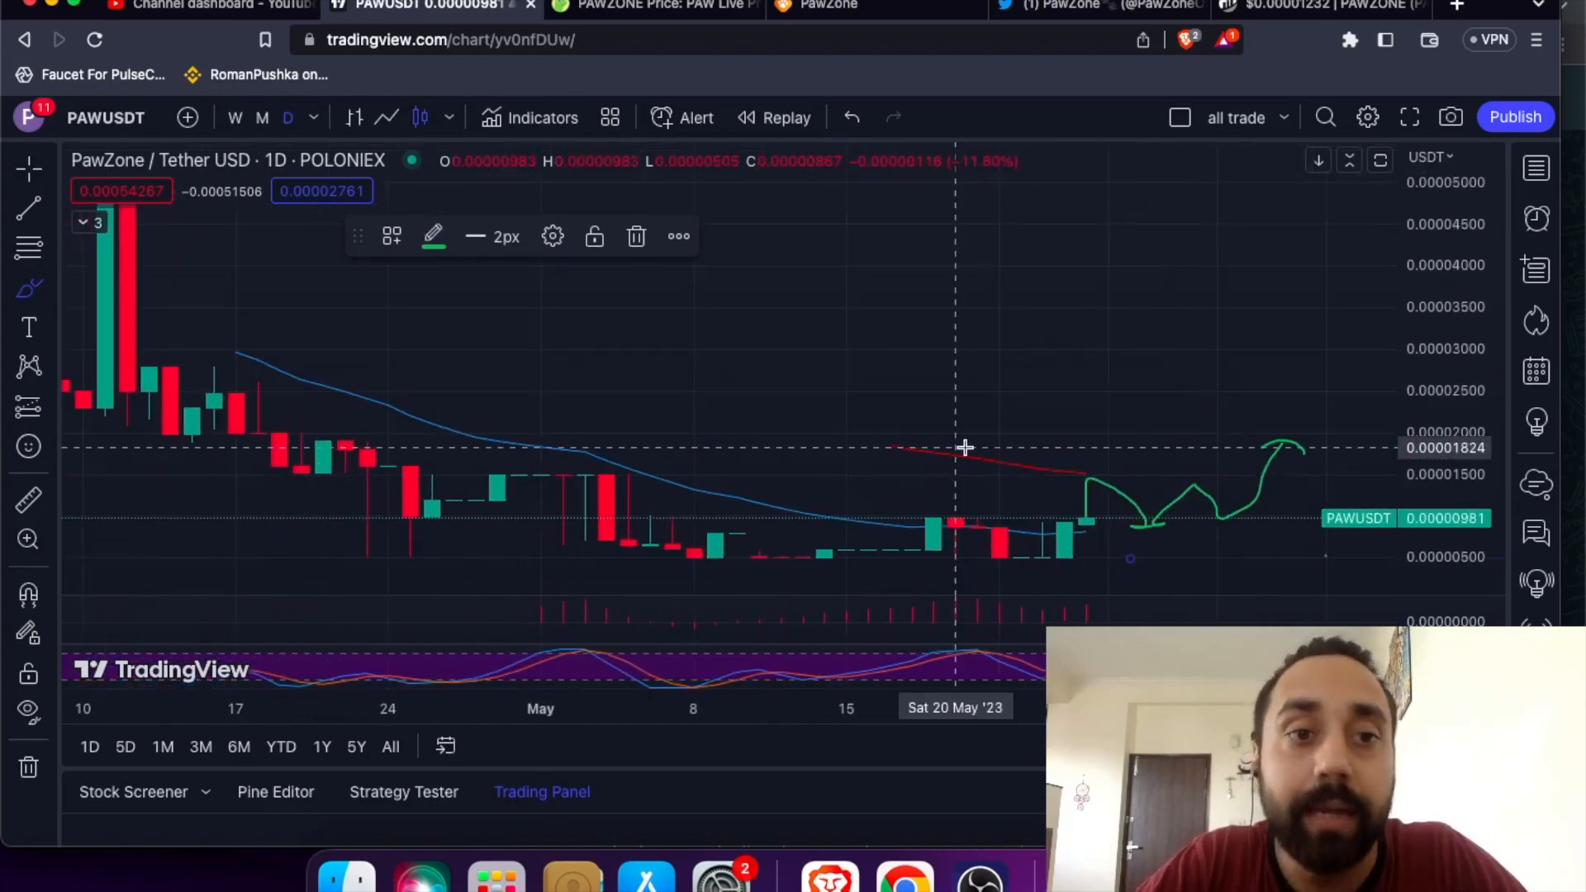
scroll(965, 448, up, 5)
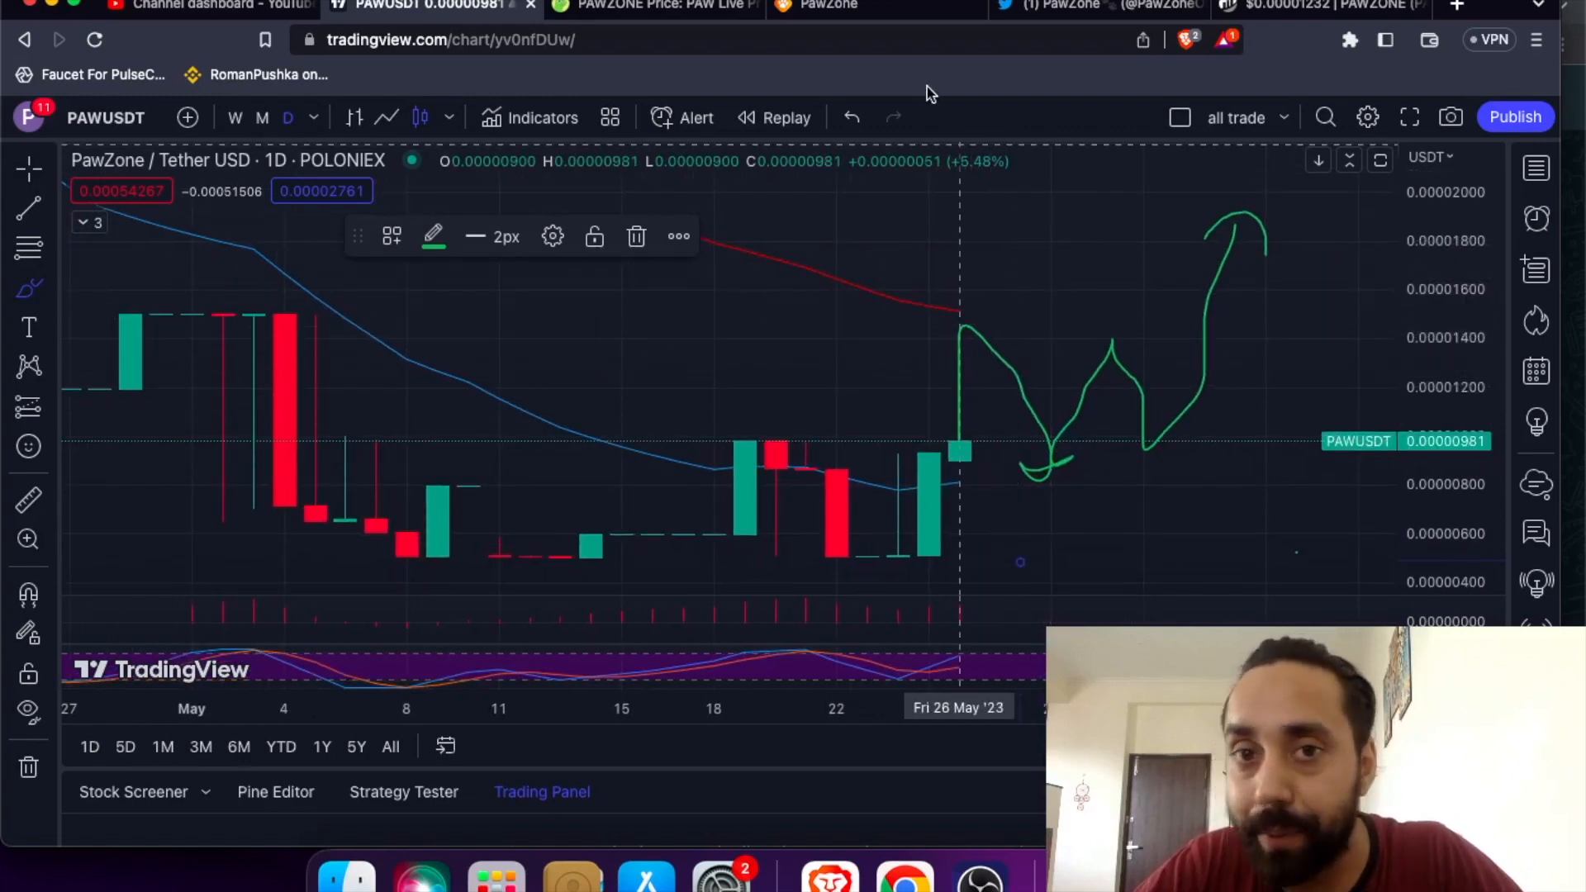
click(875, 6)
scroll(917, 372, down, 5)
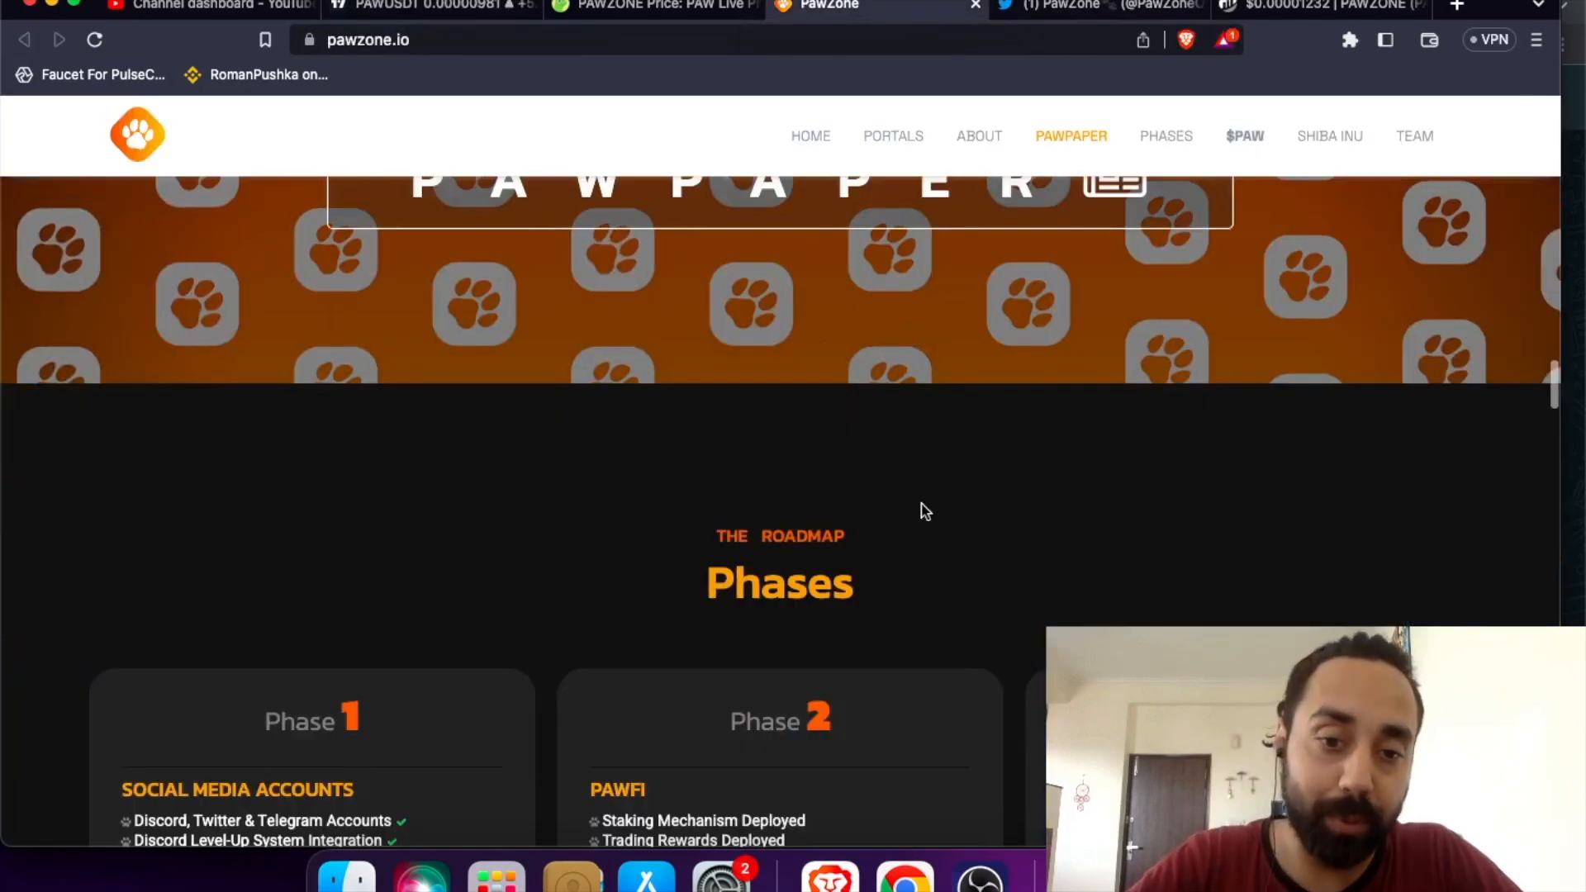
scroll(922, 521, down, 5)
scroll(484, 533, down, 2)
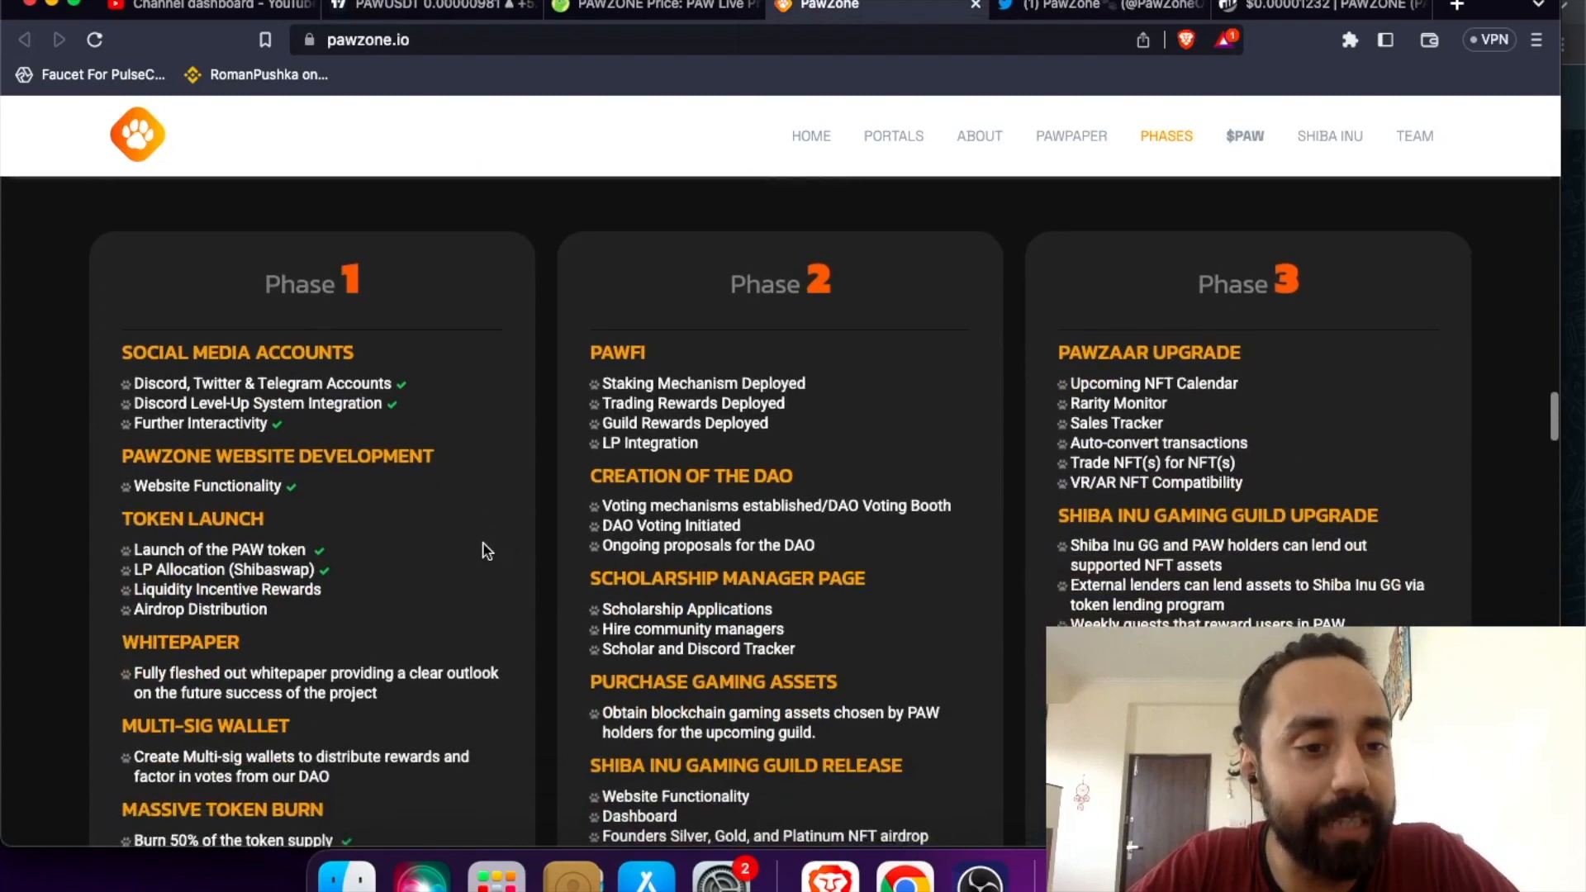
scroll(483, 533, down, 2)
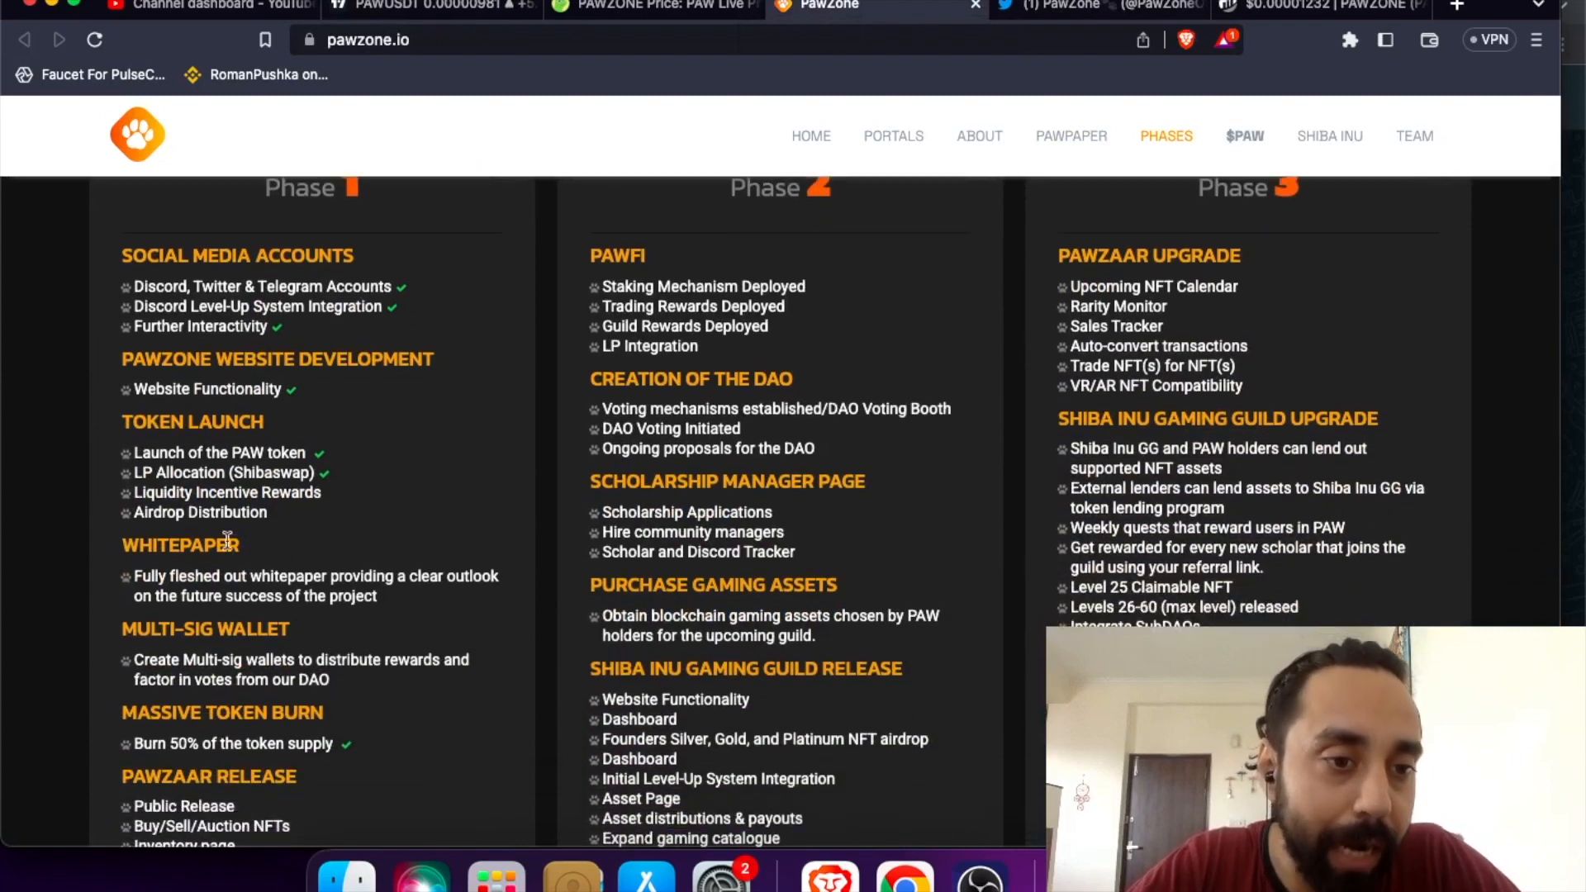
scroll(227, 546, down, 3)
scroll(226, 546, down, 3)
scroll(227, 544, down, 8)
scroll(226, 544, down, 2)
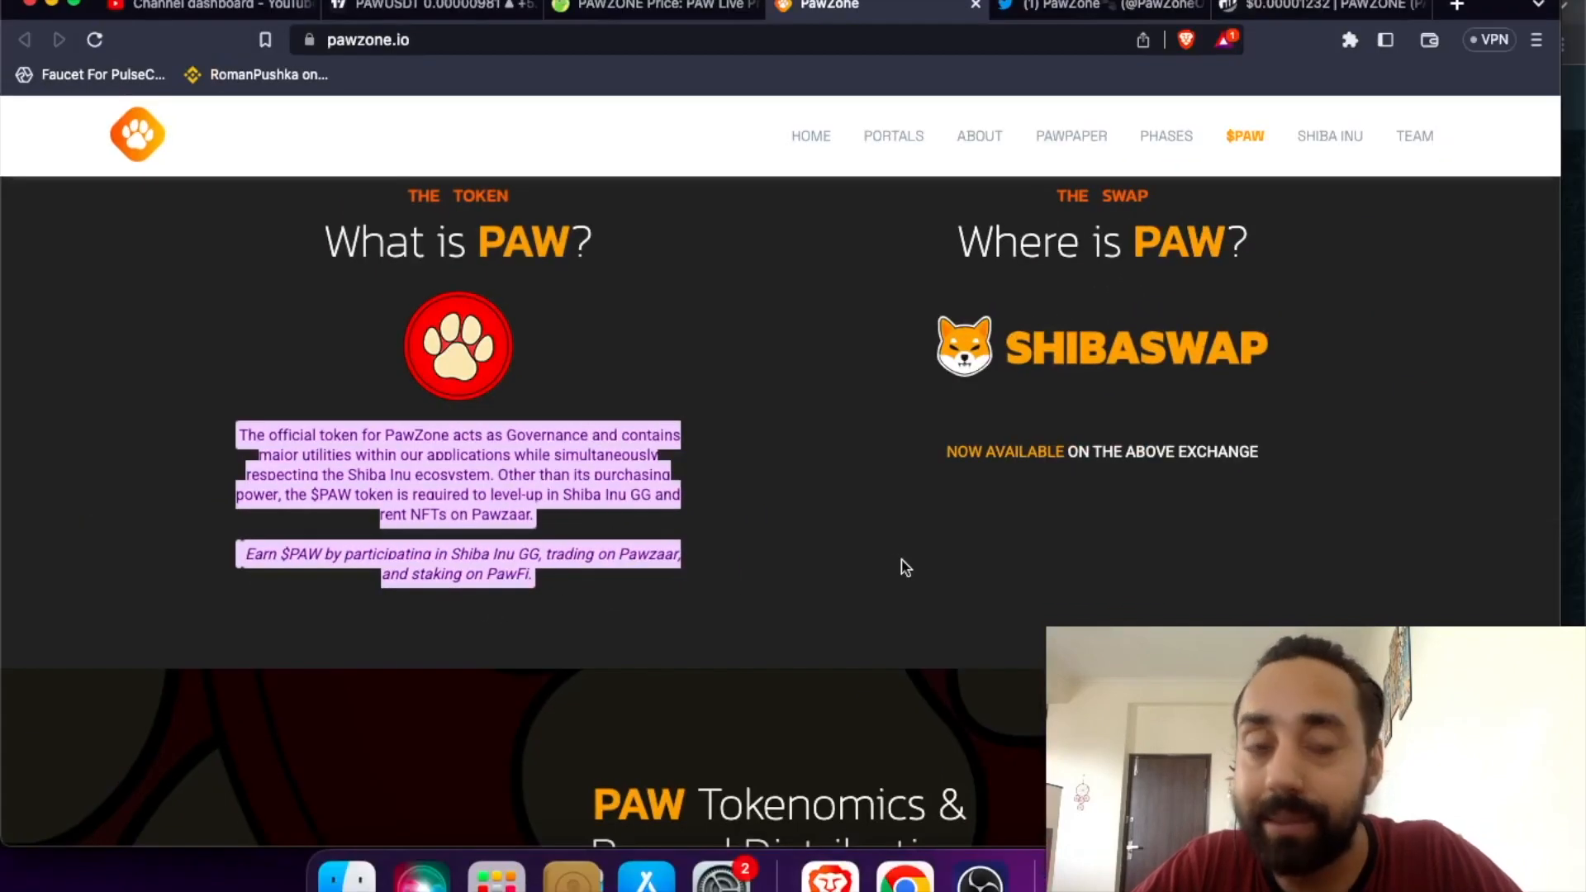
scroll(937, 536, down, 2)
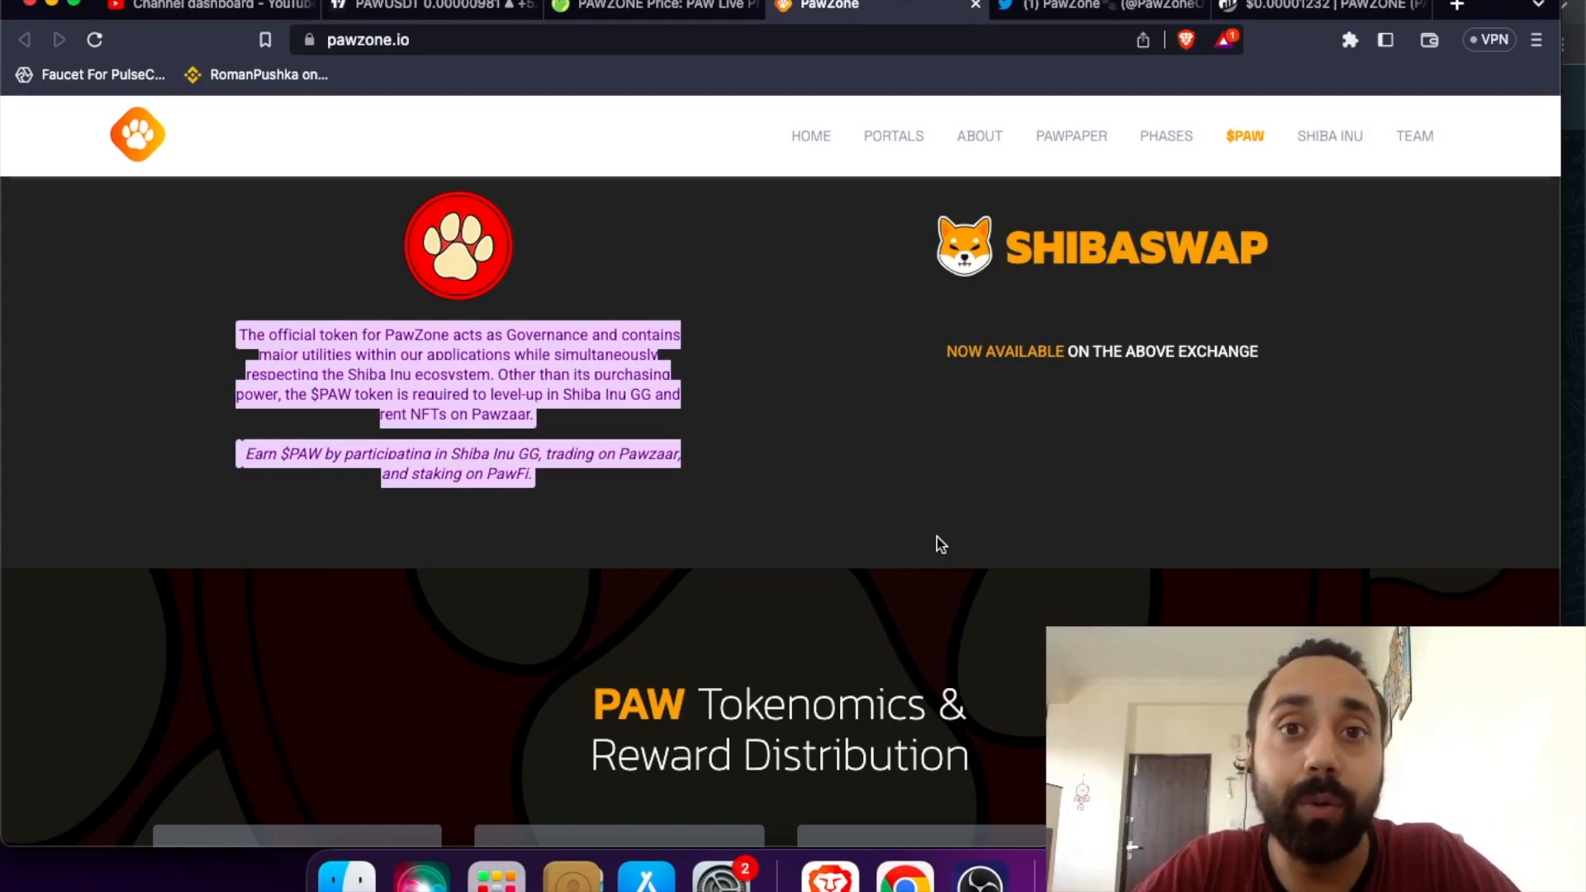
scroll(937, 536, down, 2)
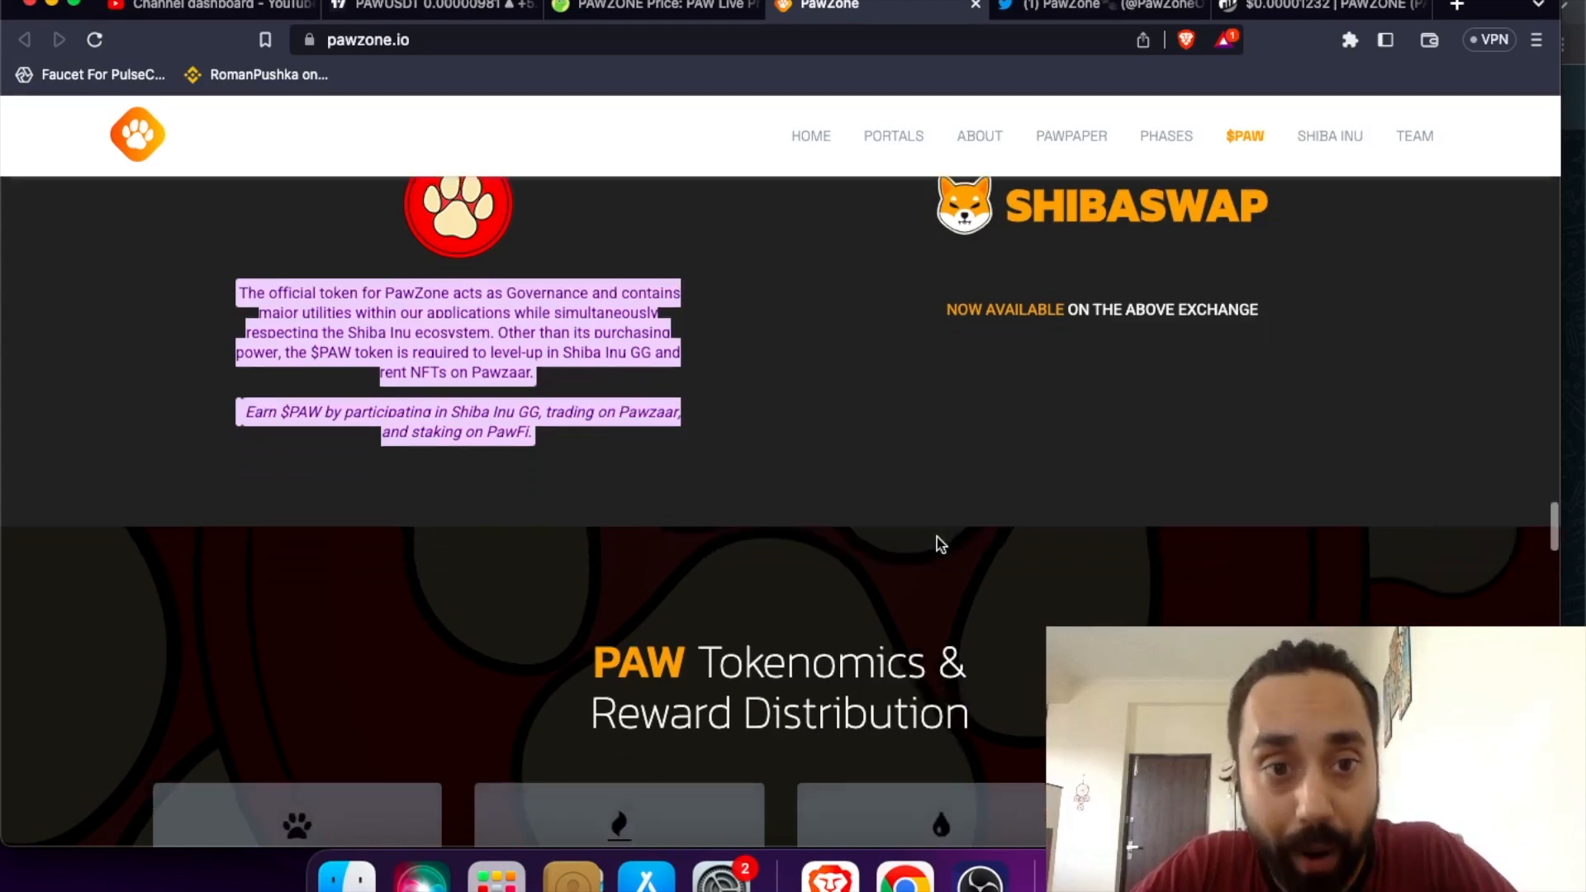
scroll(937, 537, down, 4)
scroll(937, 537, down, 2)
scroll(937, 537, down, 2)
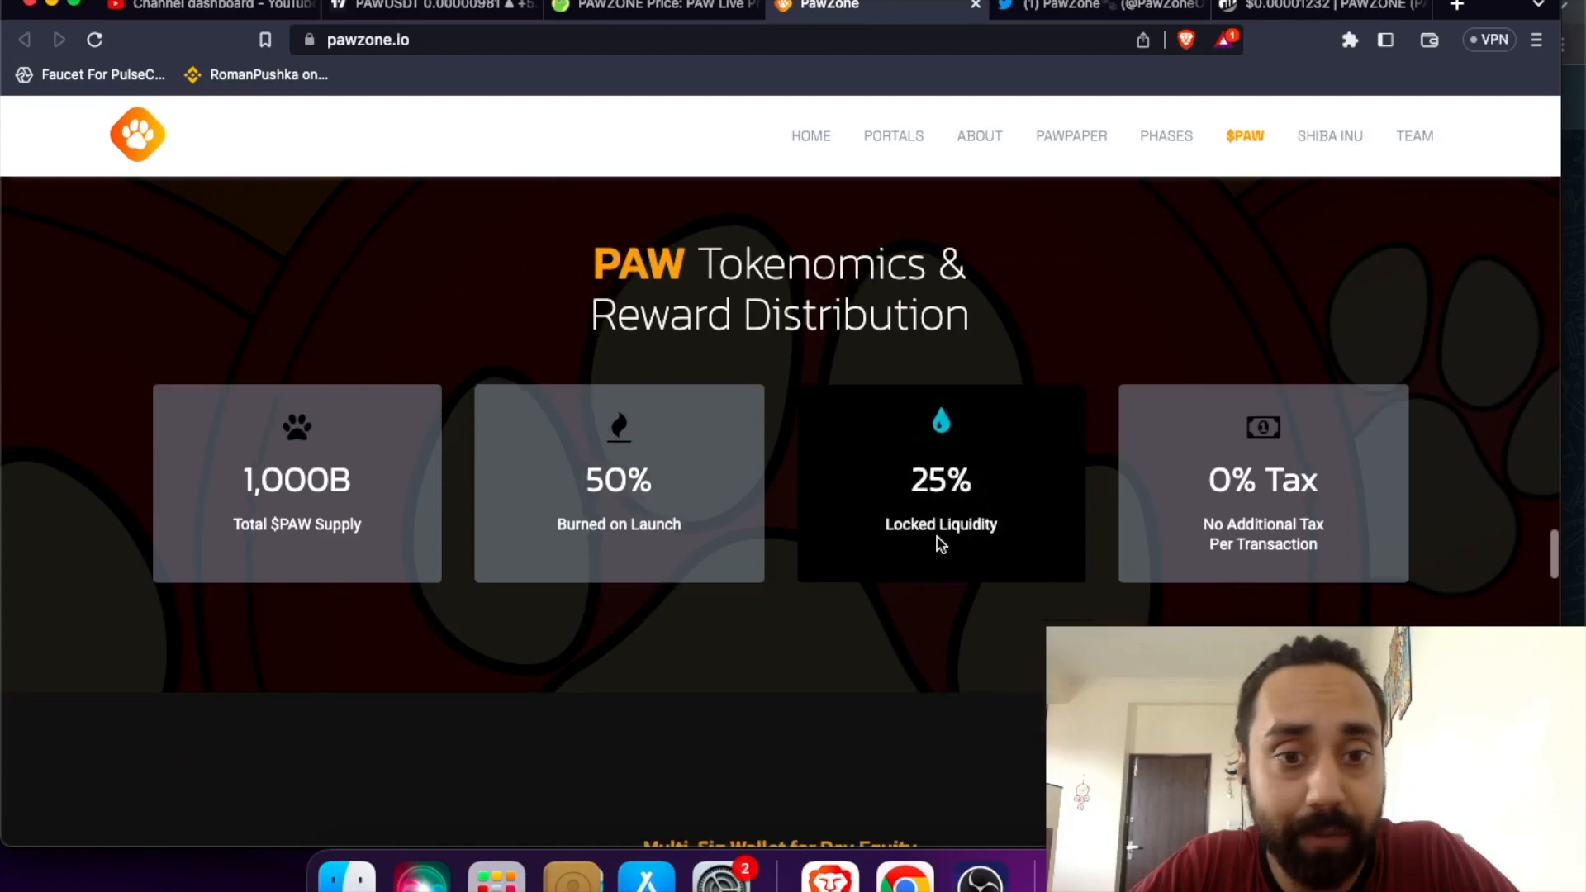
scroll(868, 521, down, 1)
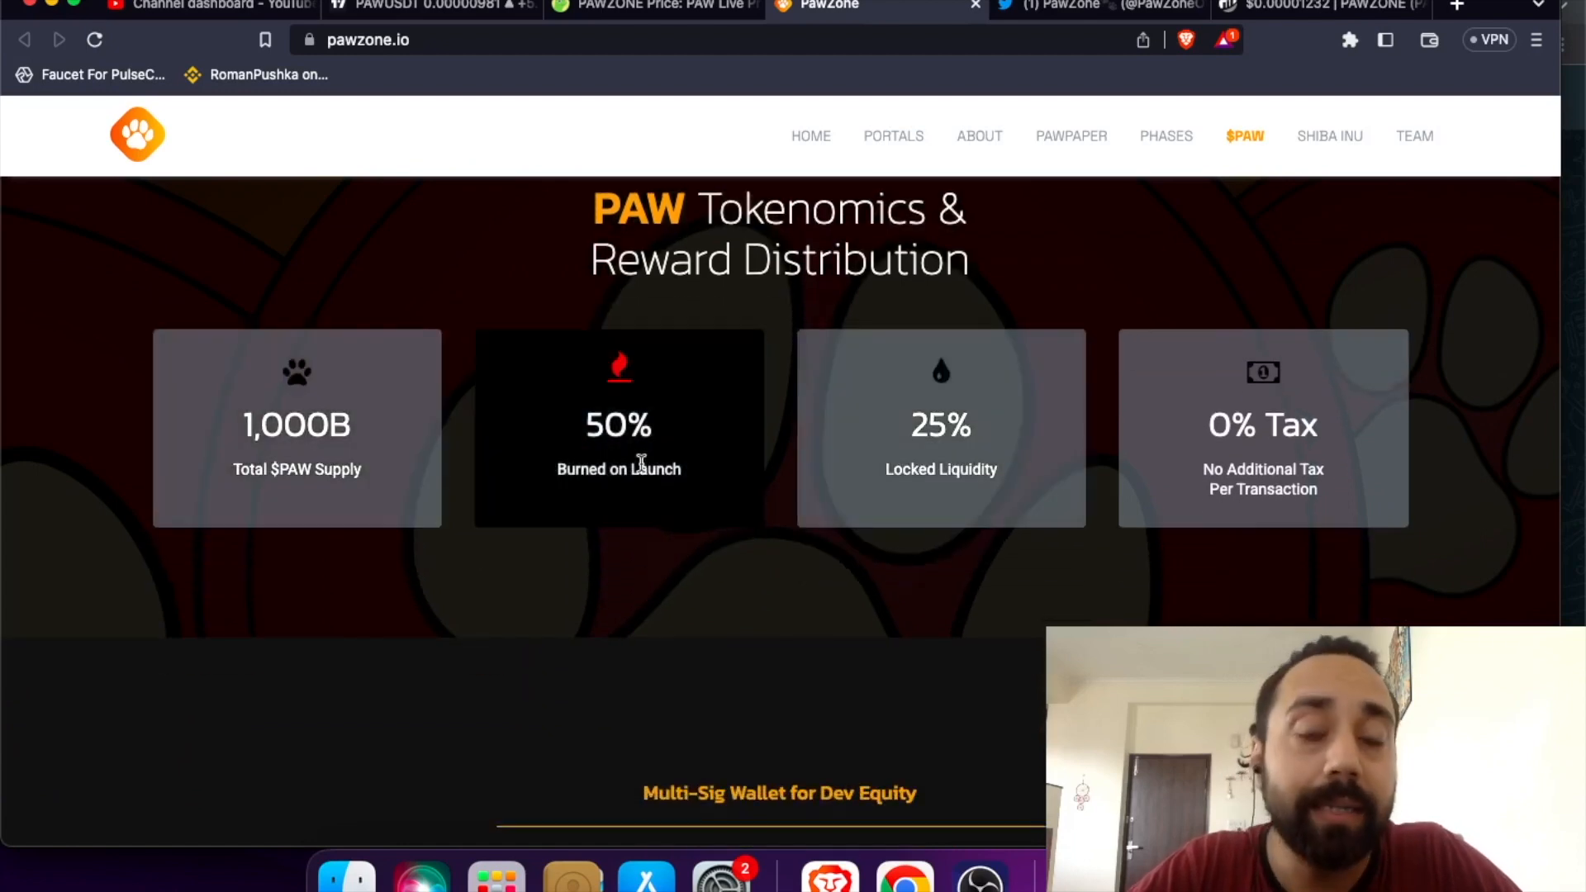
scroll(644, 463, down, 1)
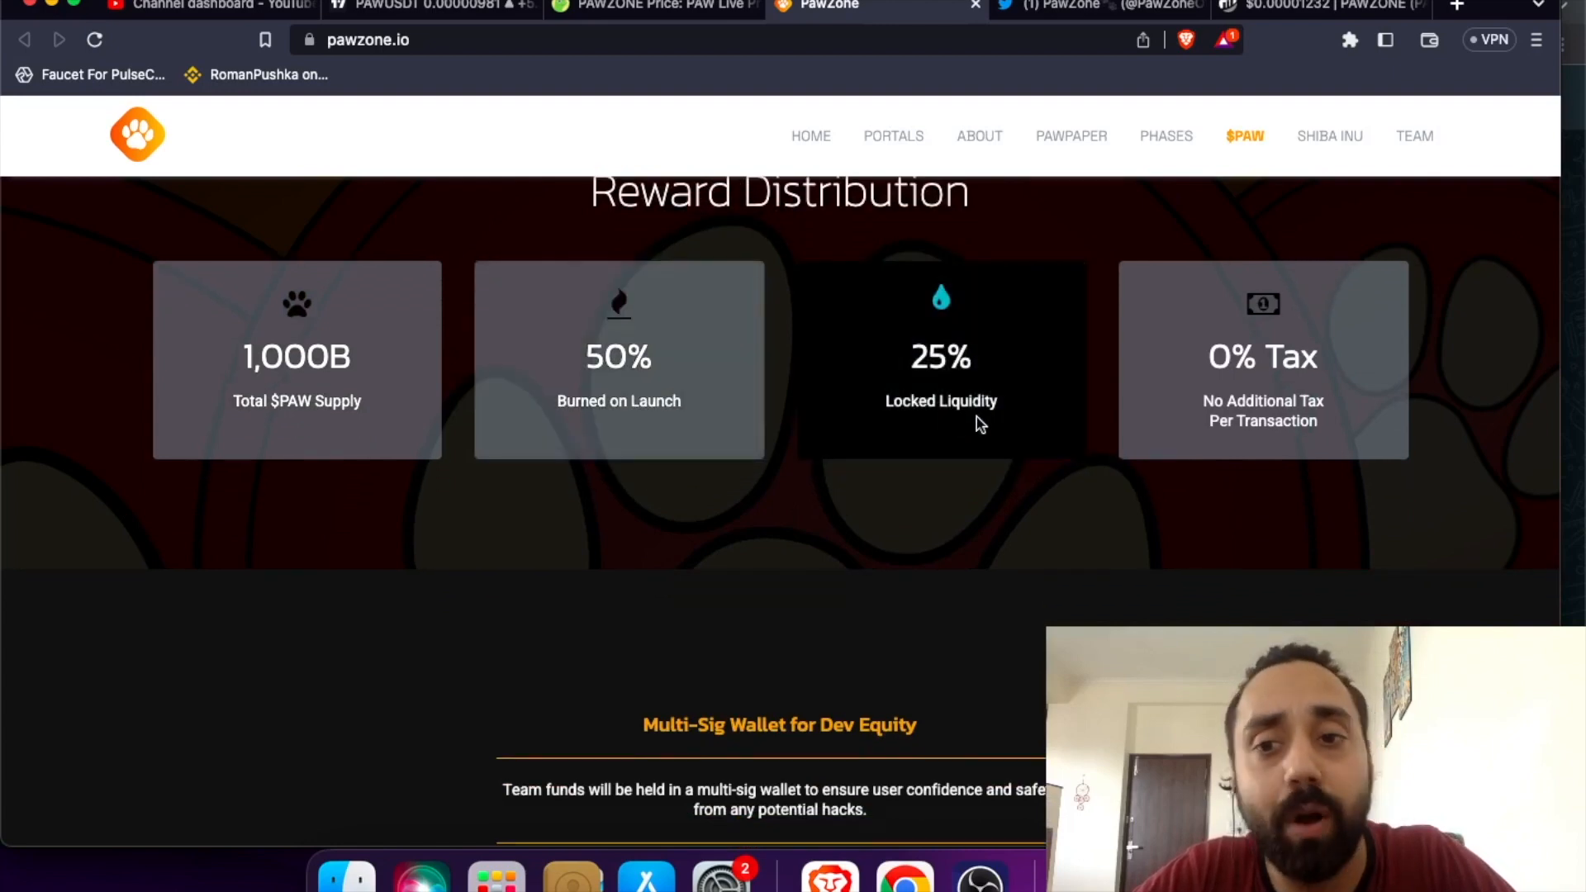
scroll(1237, 374, down, 1)
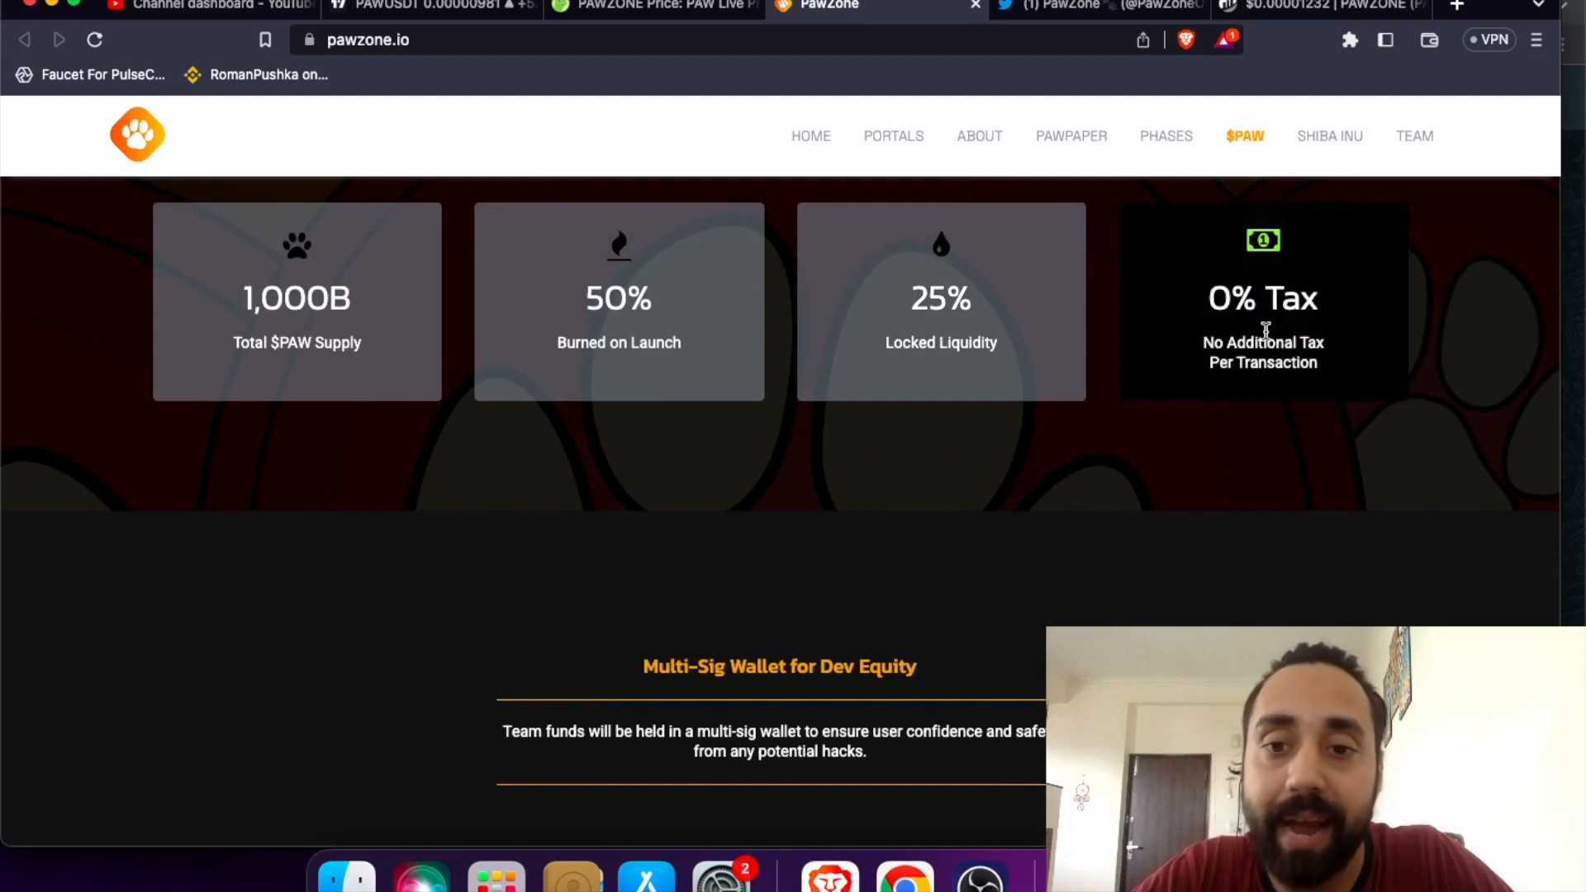
scroll(1126, 449, down, 4)
scroll(1126, 450, down, 6)
scroll(1125, 450, down, 3)
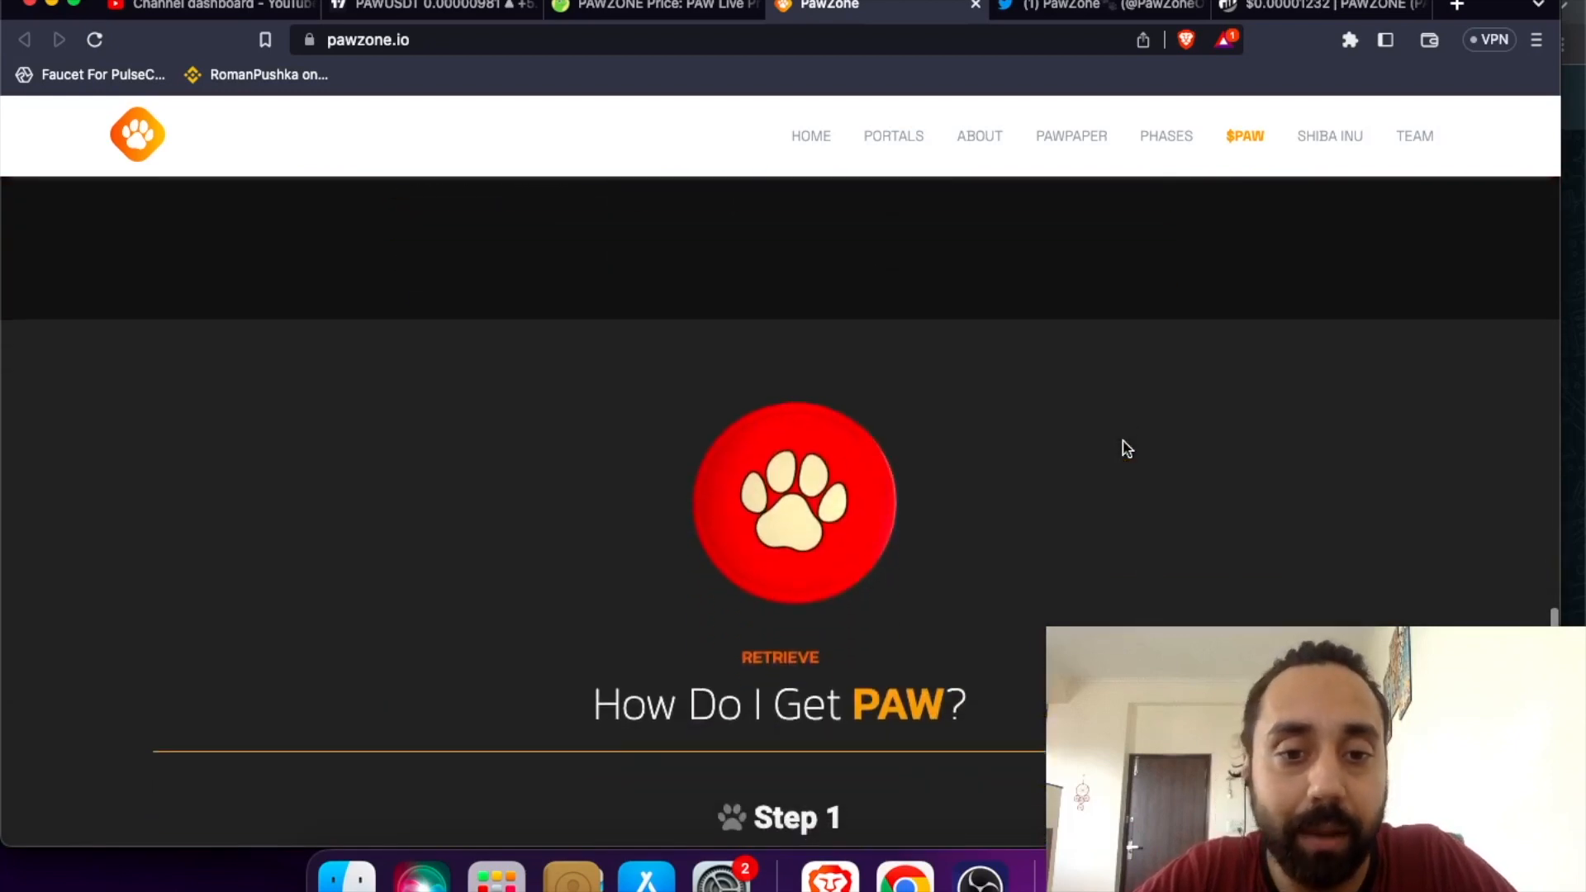
scroll(1126, 449, down, 5)
scroll(1125, 450, down, 2)
scroll(1125, 450, down, 1)
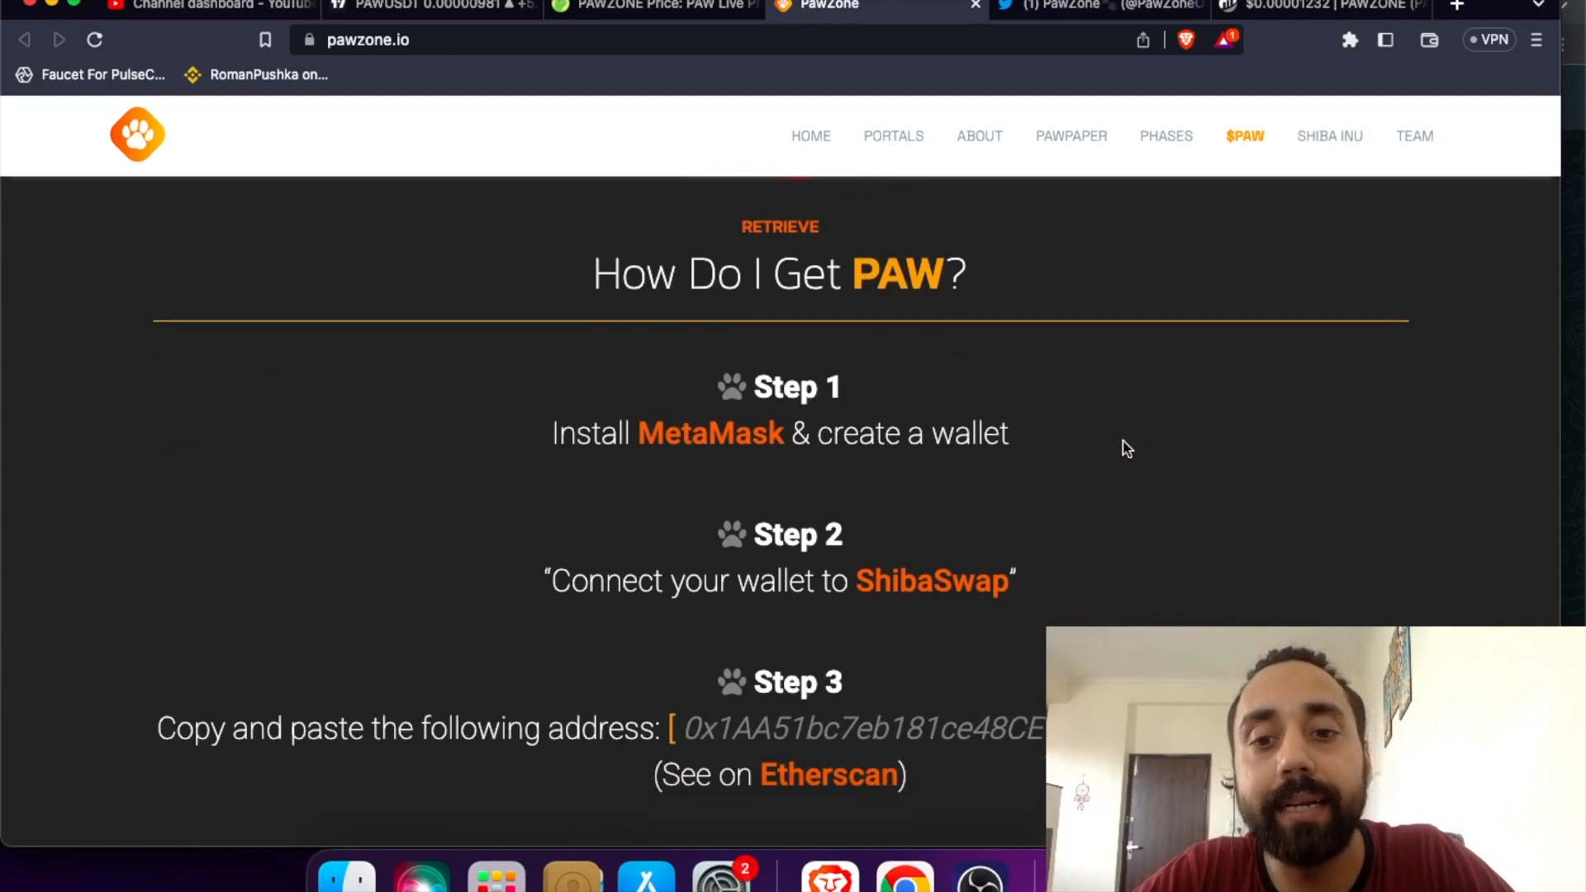
scroll(1125, 448, down, 4)
scroll(1125, 448, down, 1)
scroll(1125, 449, down, 2)
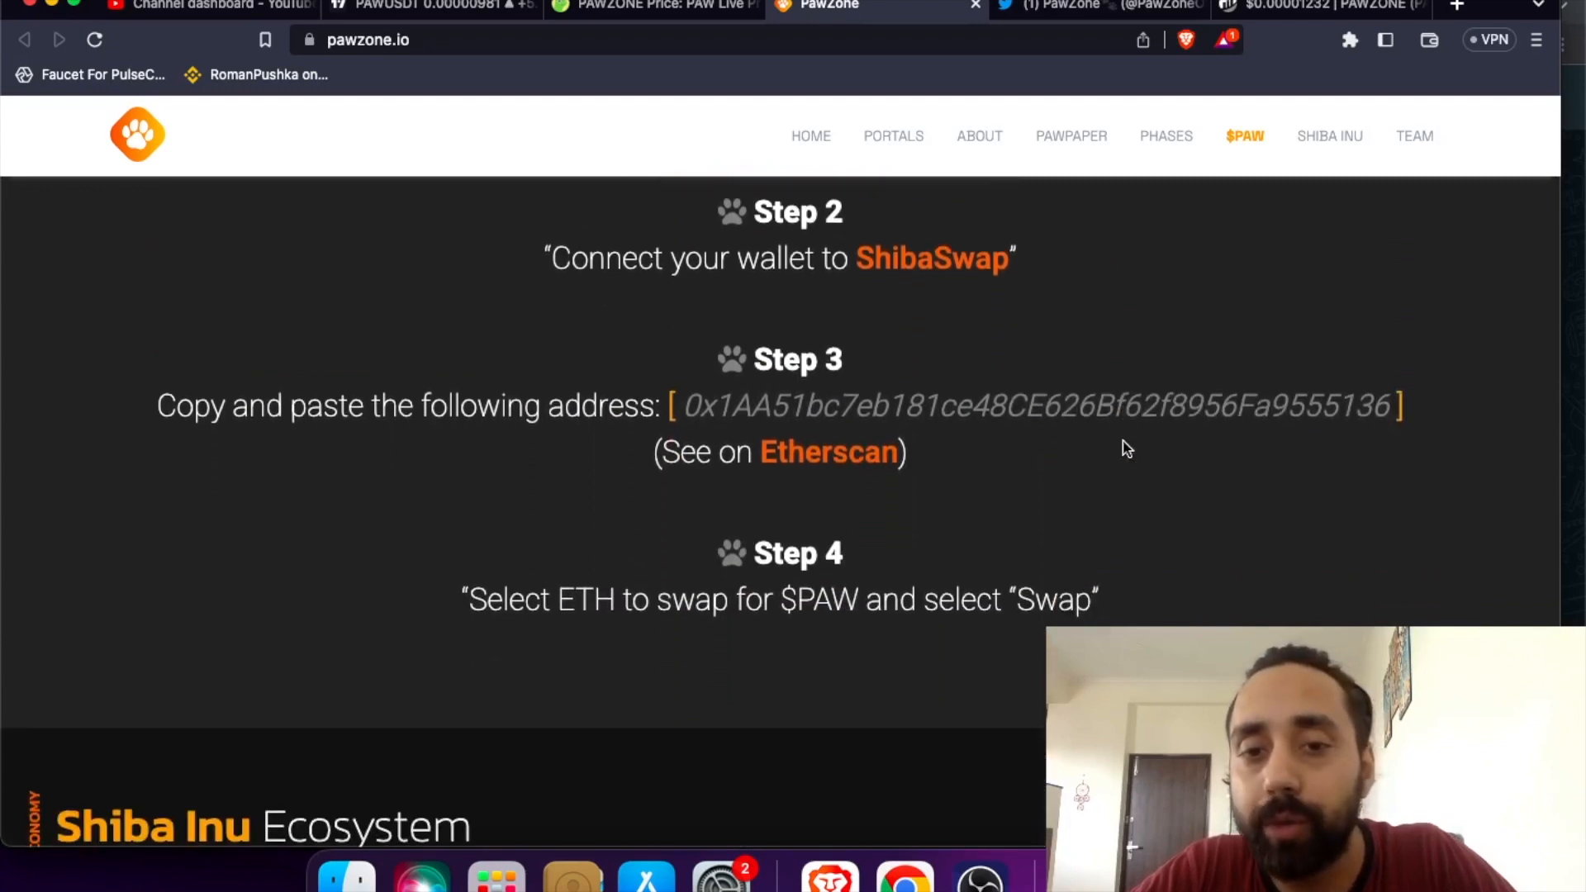
scroll(1125, 449, down, 2)
scroll(1126, 449, down, 5)
scroll(1126, 449, down, 4)
scroll(1126, 449, up, 2)
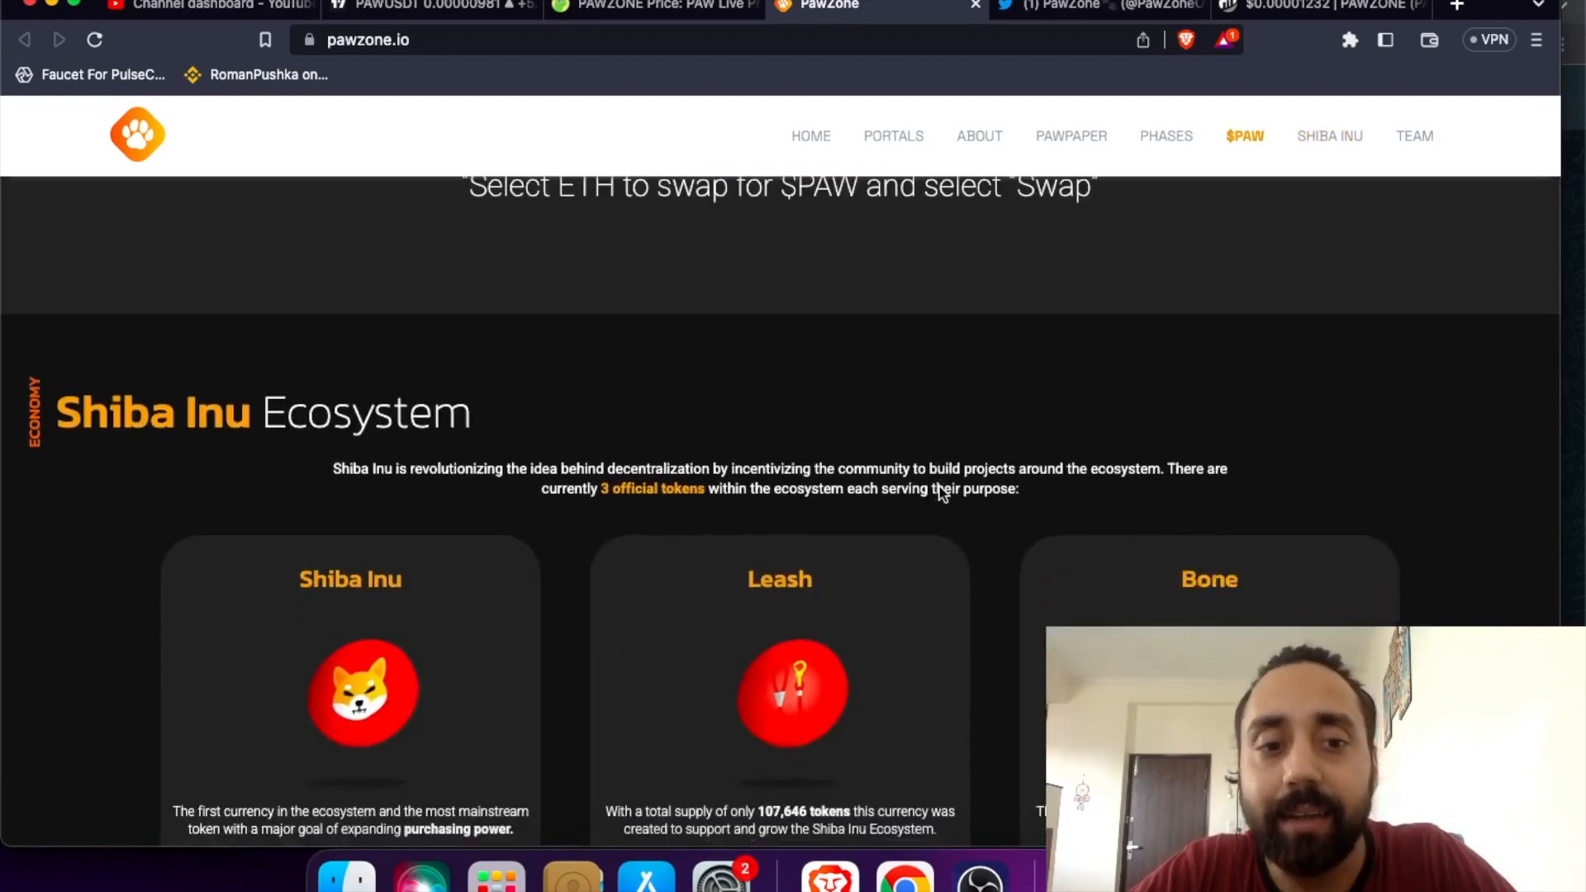
scroll(1126, 449, down, 2)
scroll(942, 493, down, 2)
scroll(942, 493, down, 1)
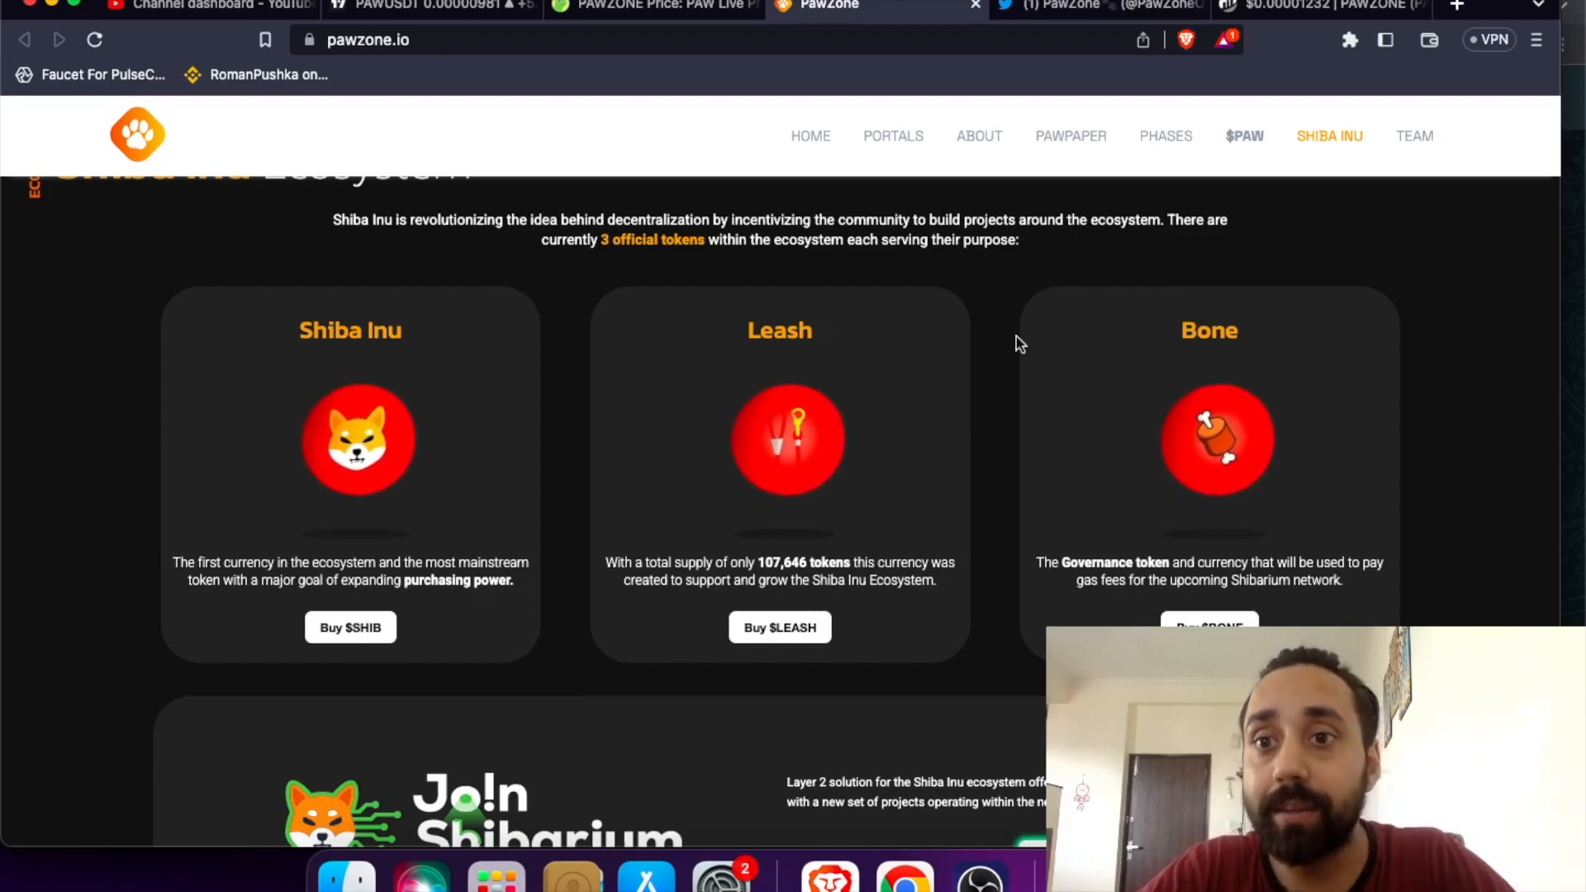
Leave the pawzone.io tokenomics sections for the Etherscan PAWZONE token page.
click(1296, 7)
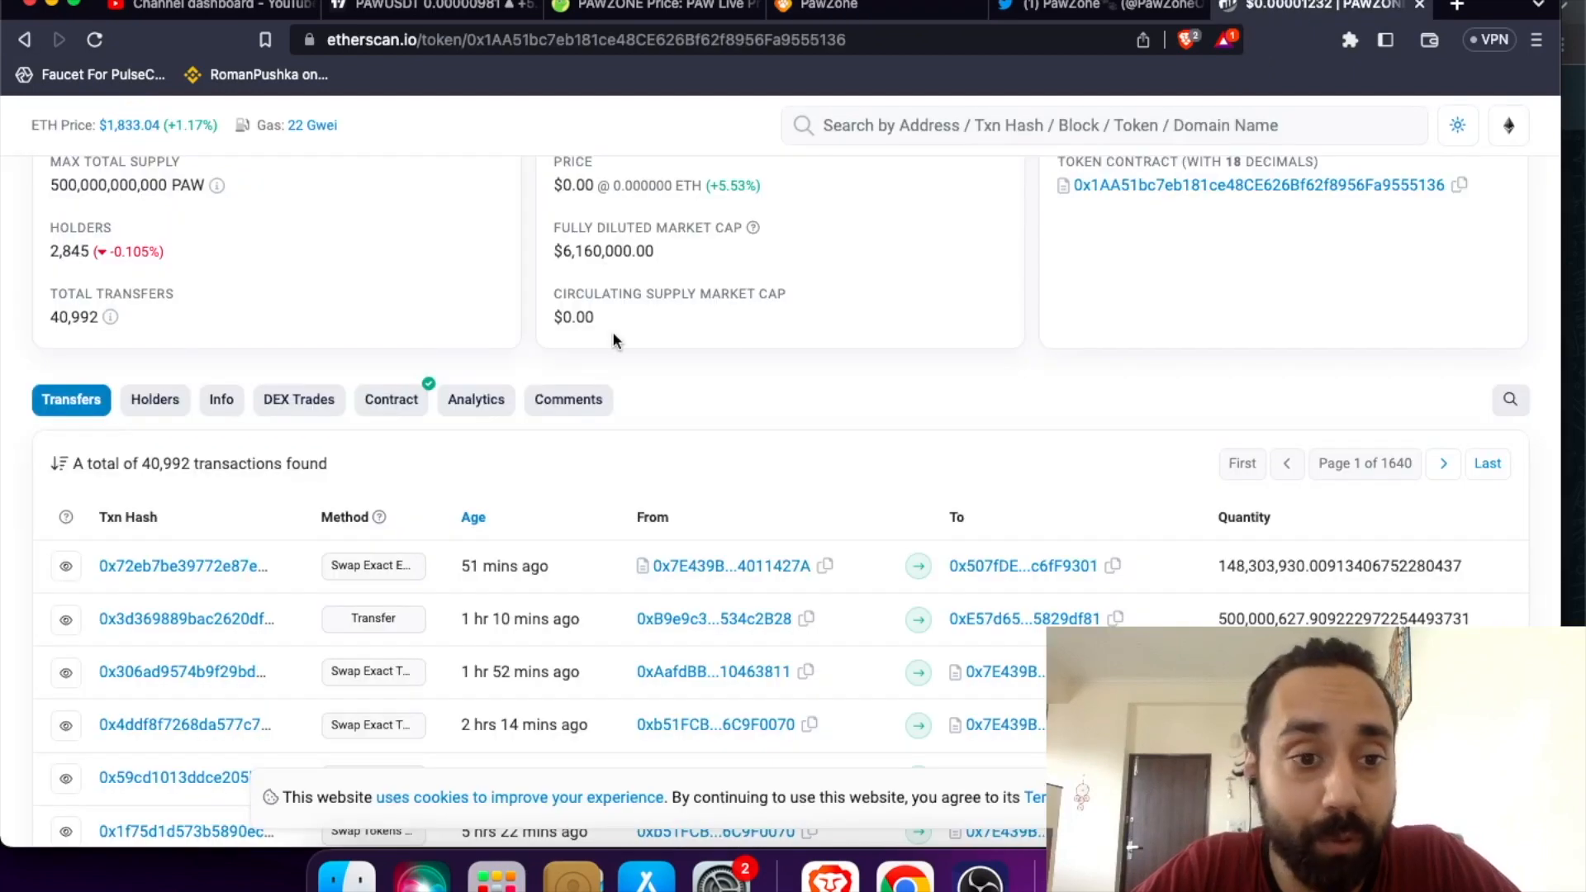
scroll(612, 331, up, 5)
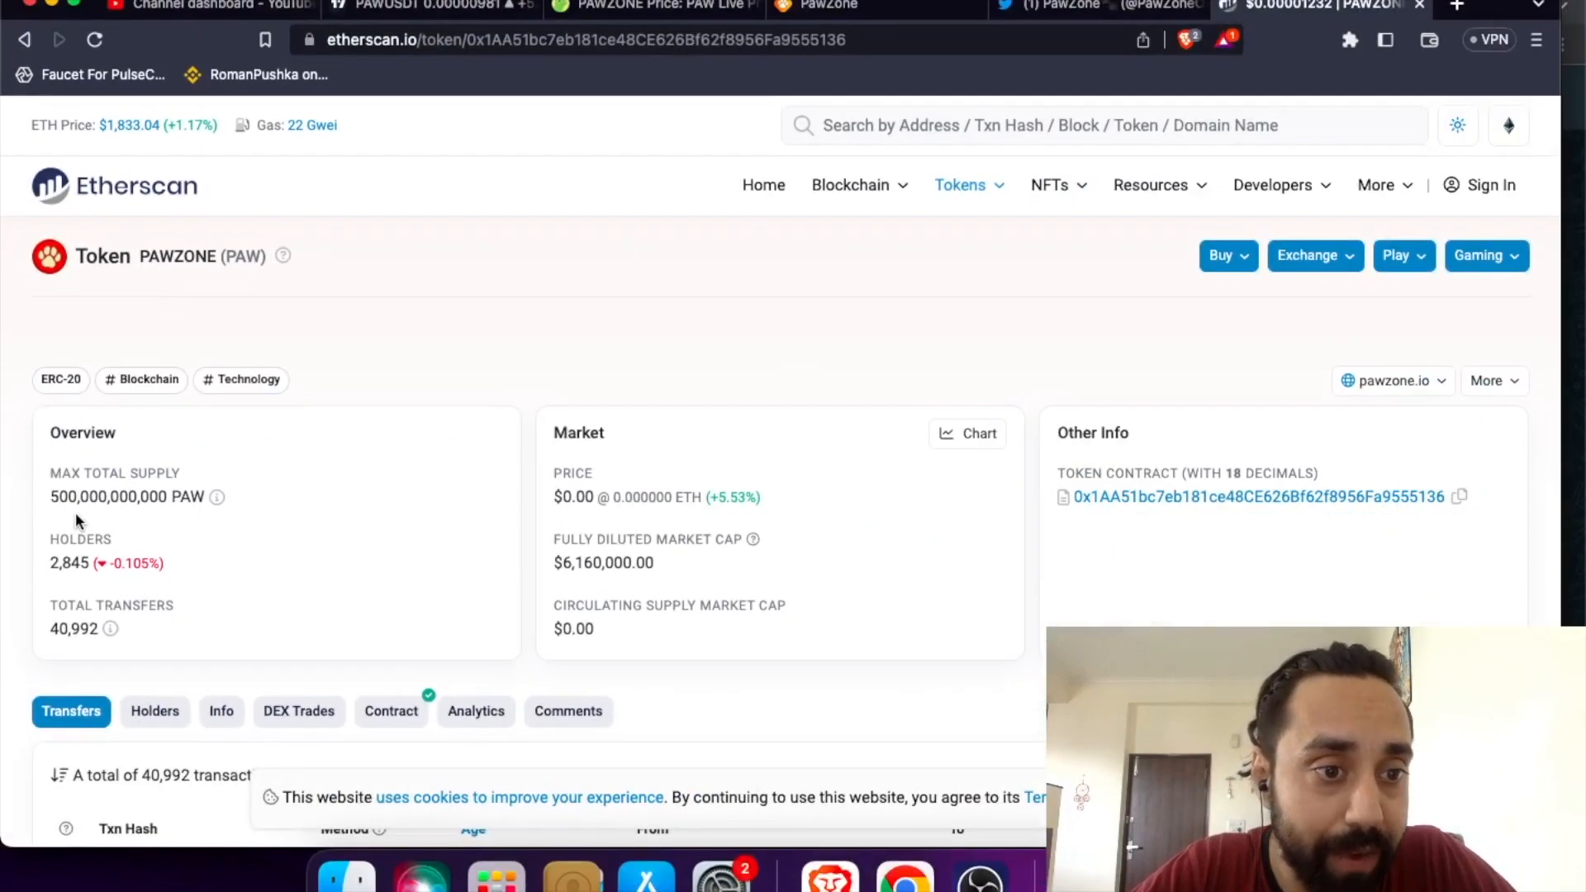
scroll(323, 401, down, 3)
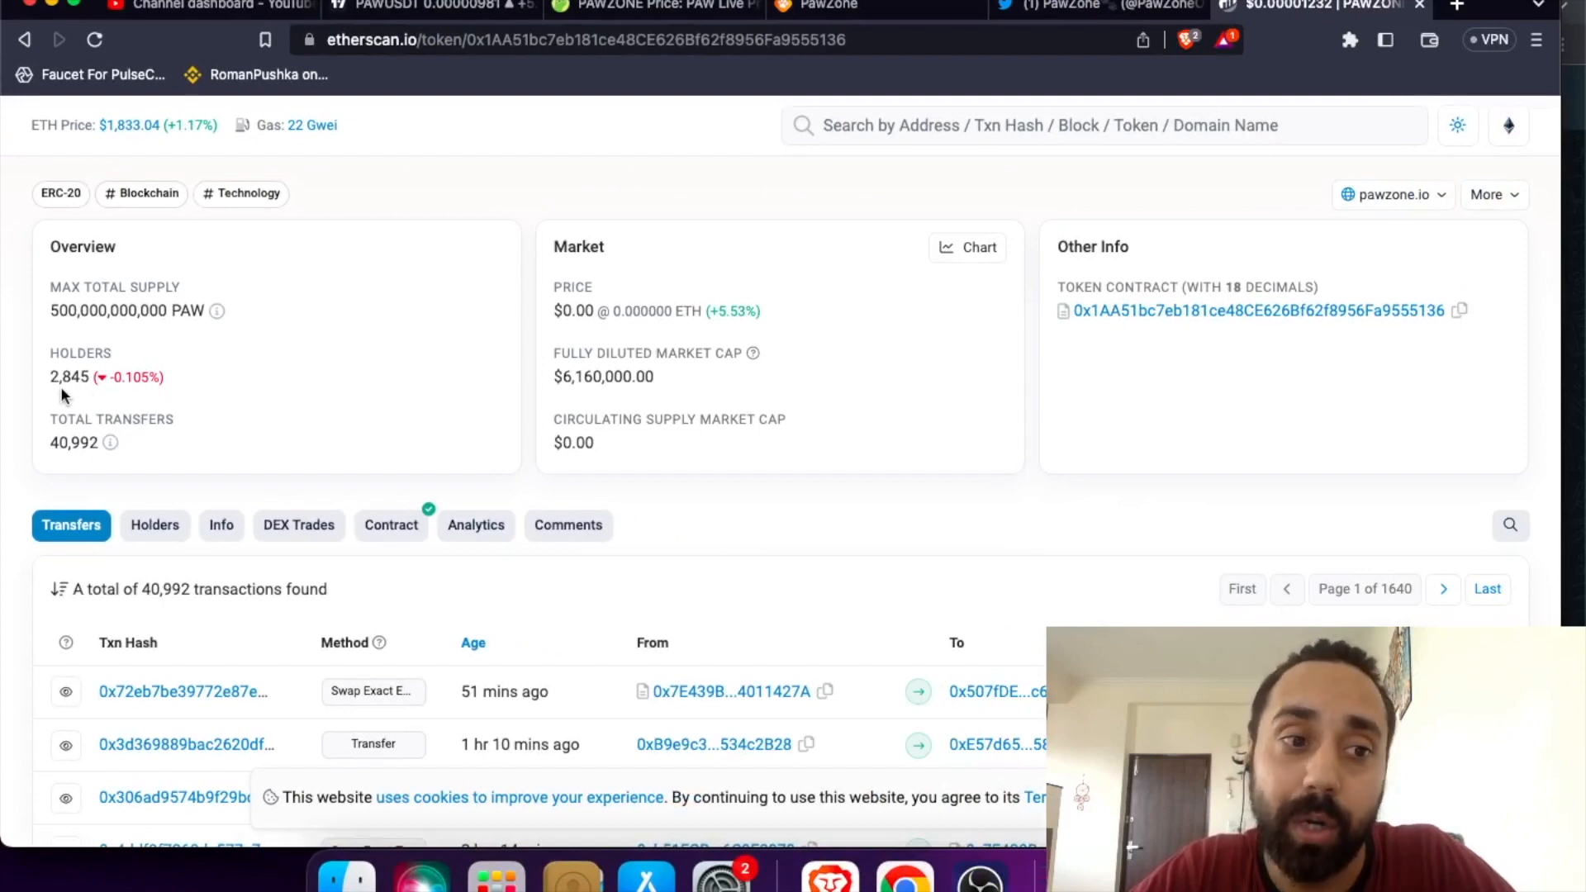
scroll(61, 385, down, 1)
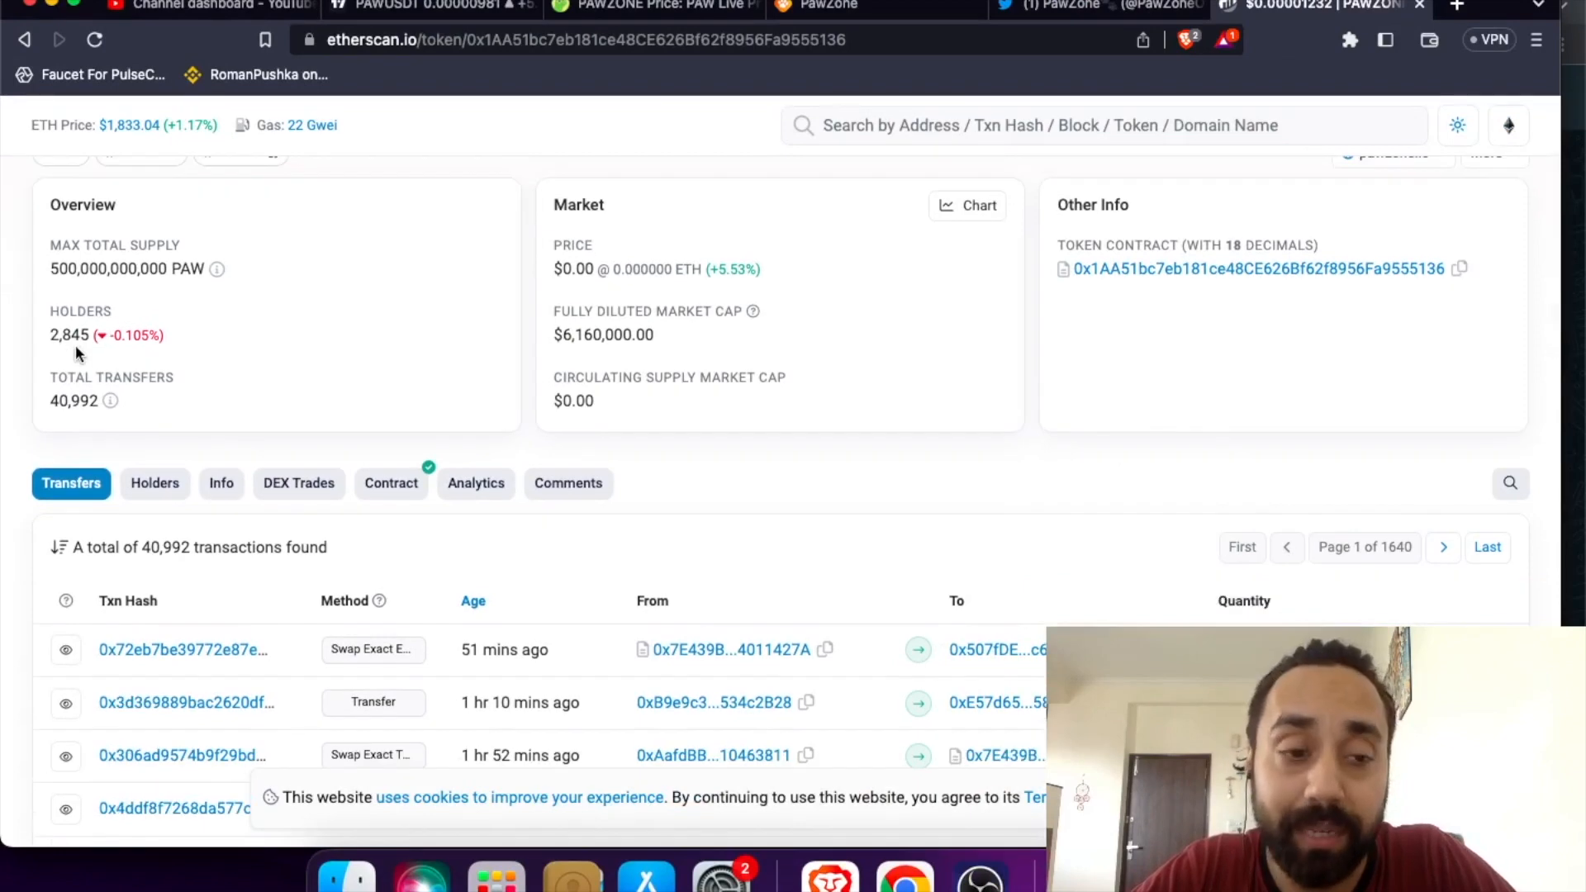
scroll(76, 346, down, 1)
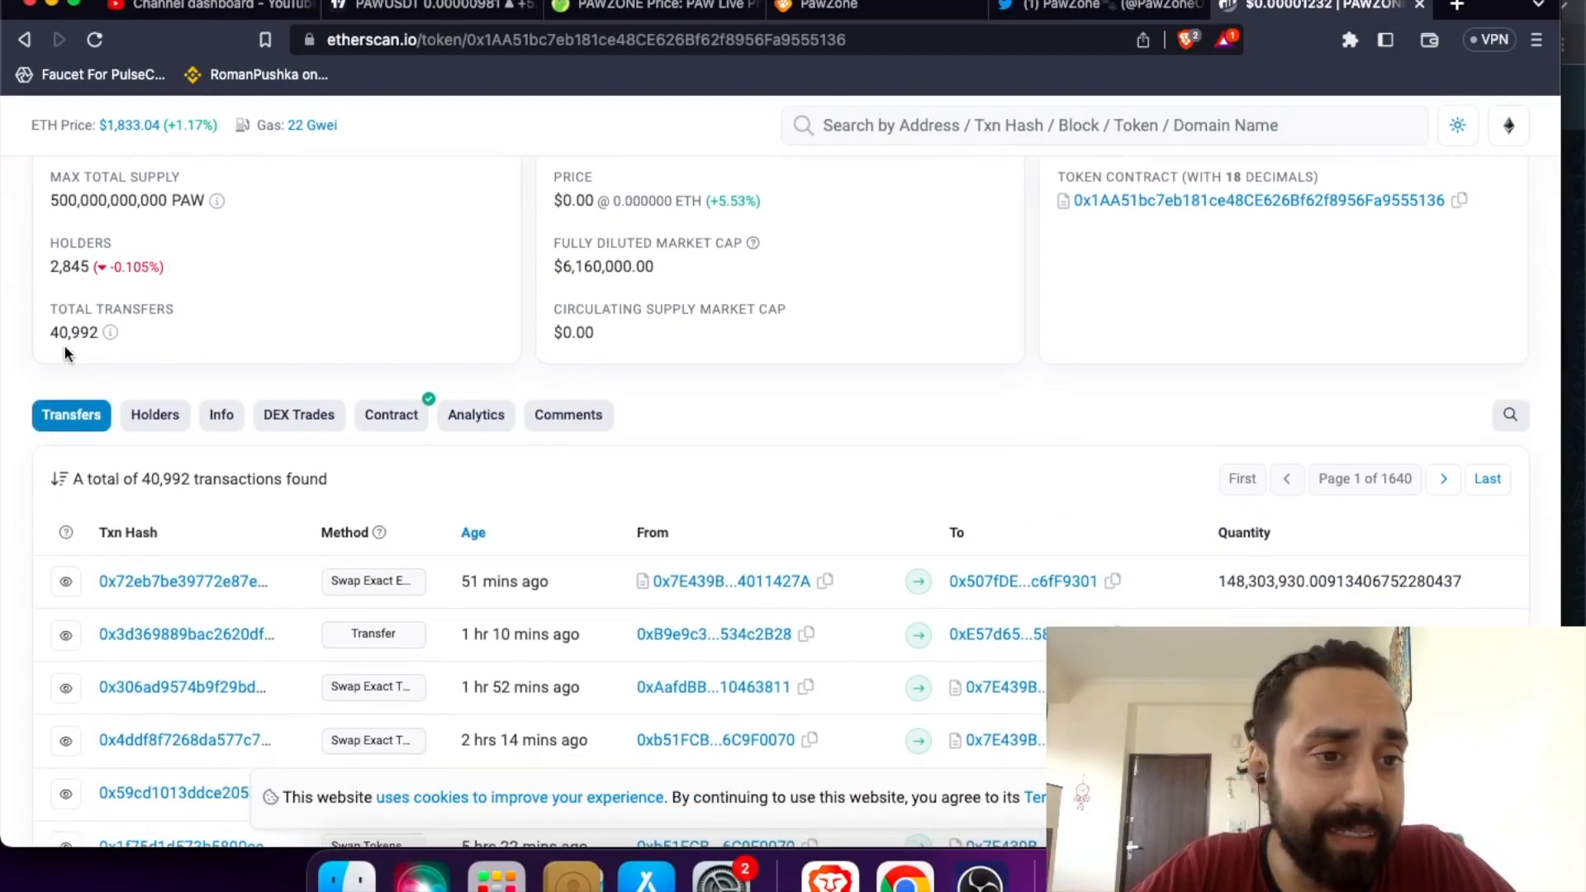
scroll(252, 358, down, 3)
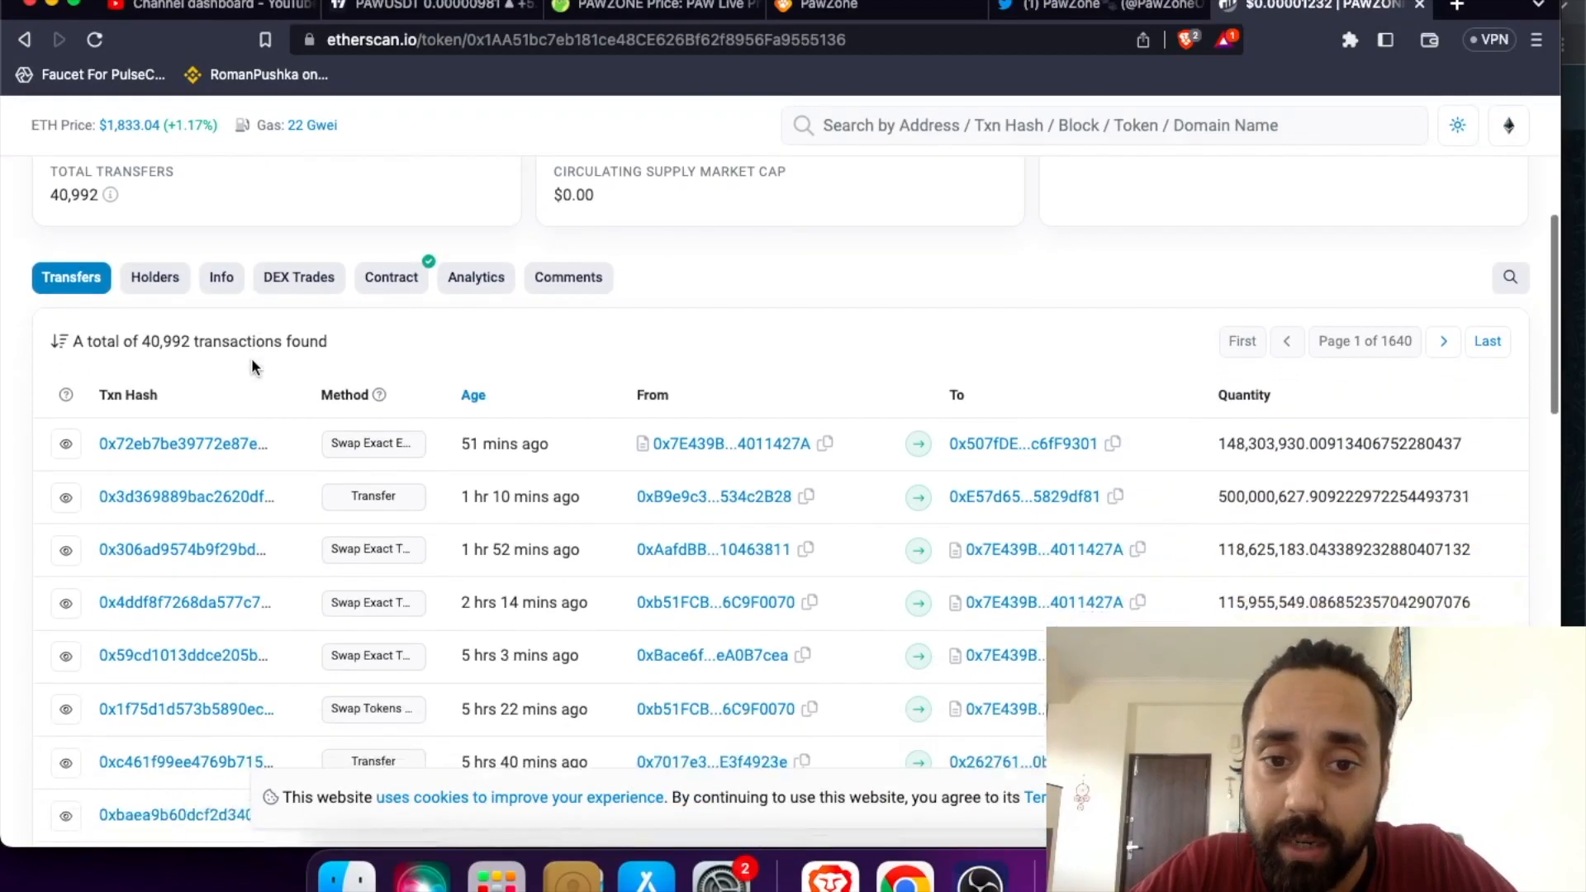
scroll(251, 358, down, 2)
scroll(678, 339, down, 2)
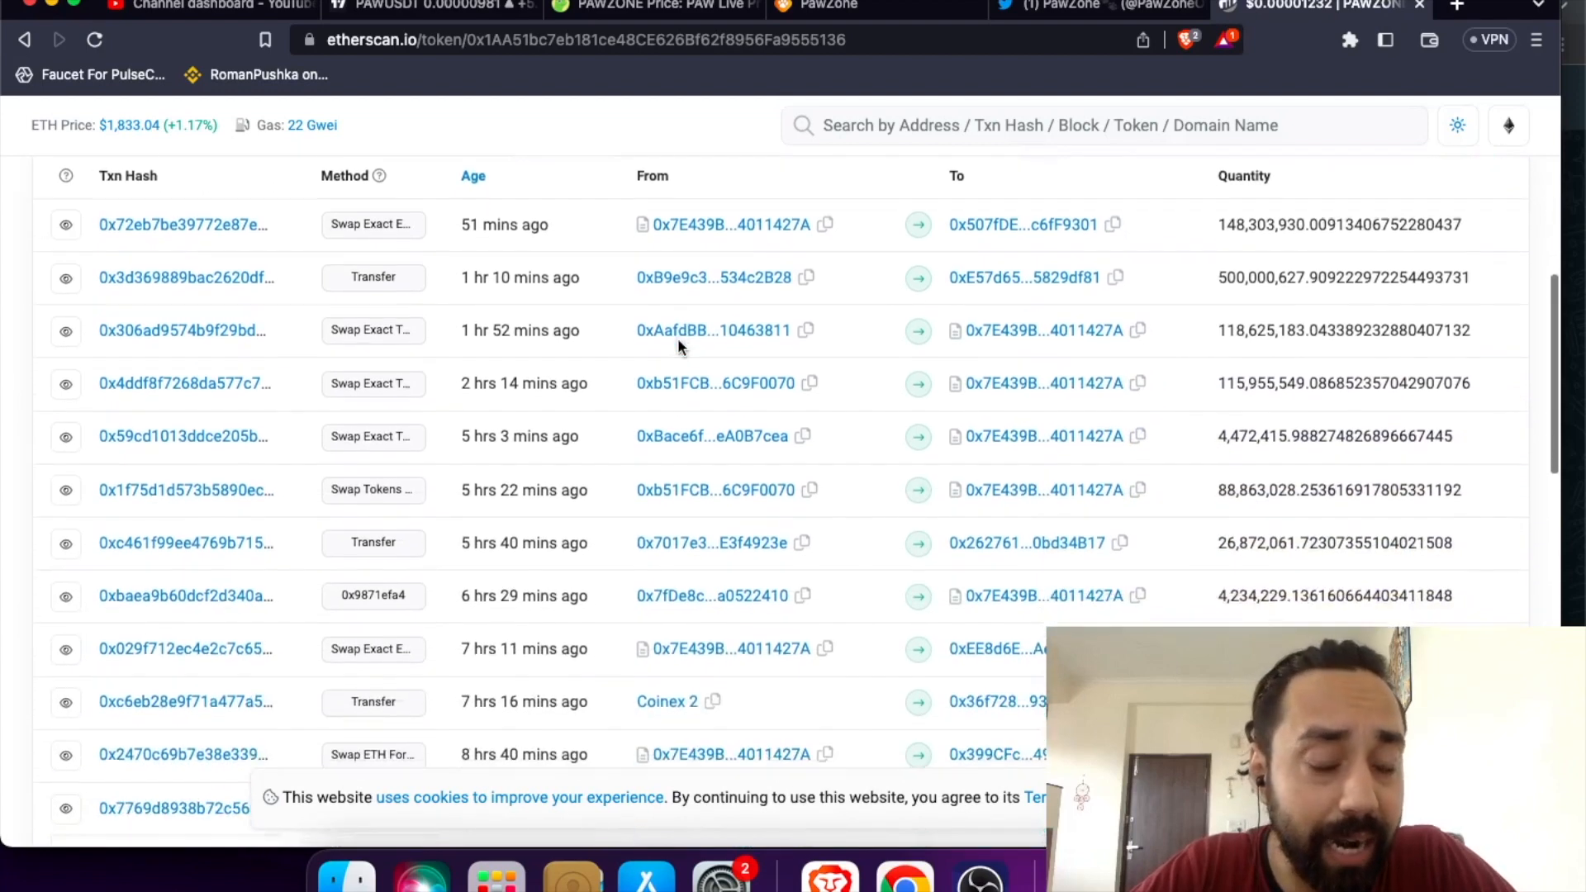
scroll(678, 337, down, 2)
scroll(678, 338, down, 2)
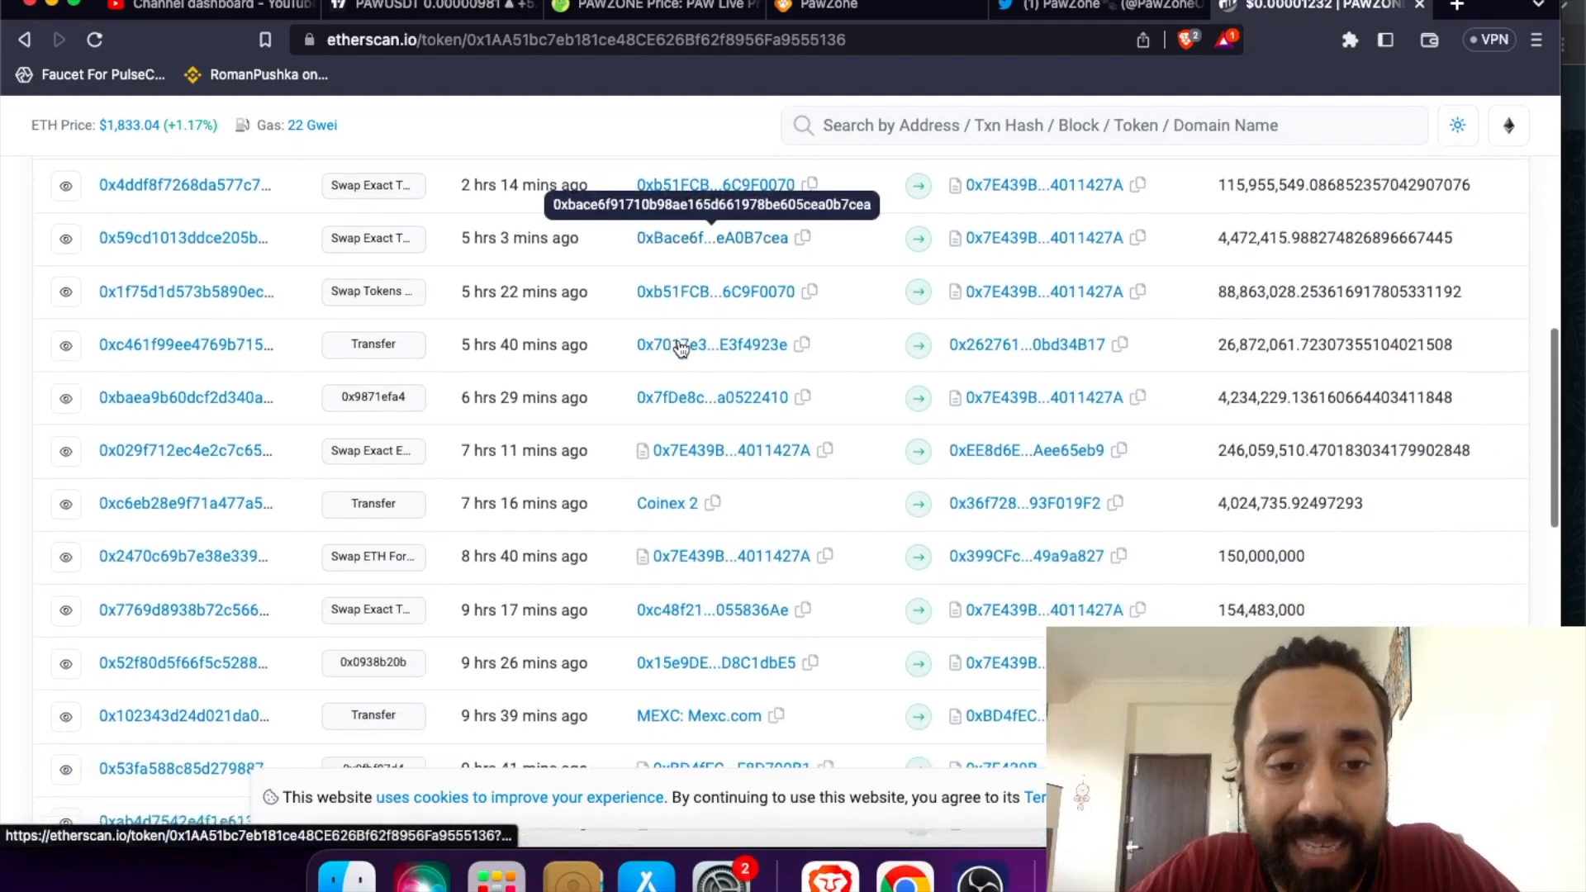
scroll(678, 339, down, 3)
scroll(678, 339, down, 3)
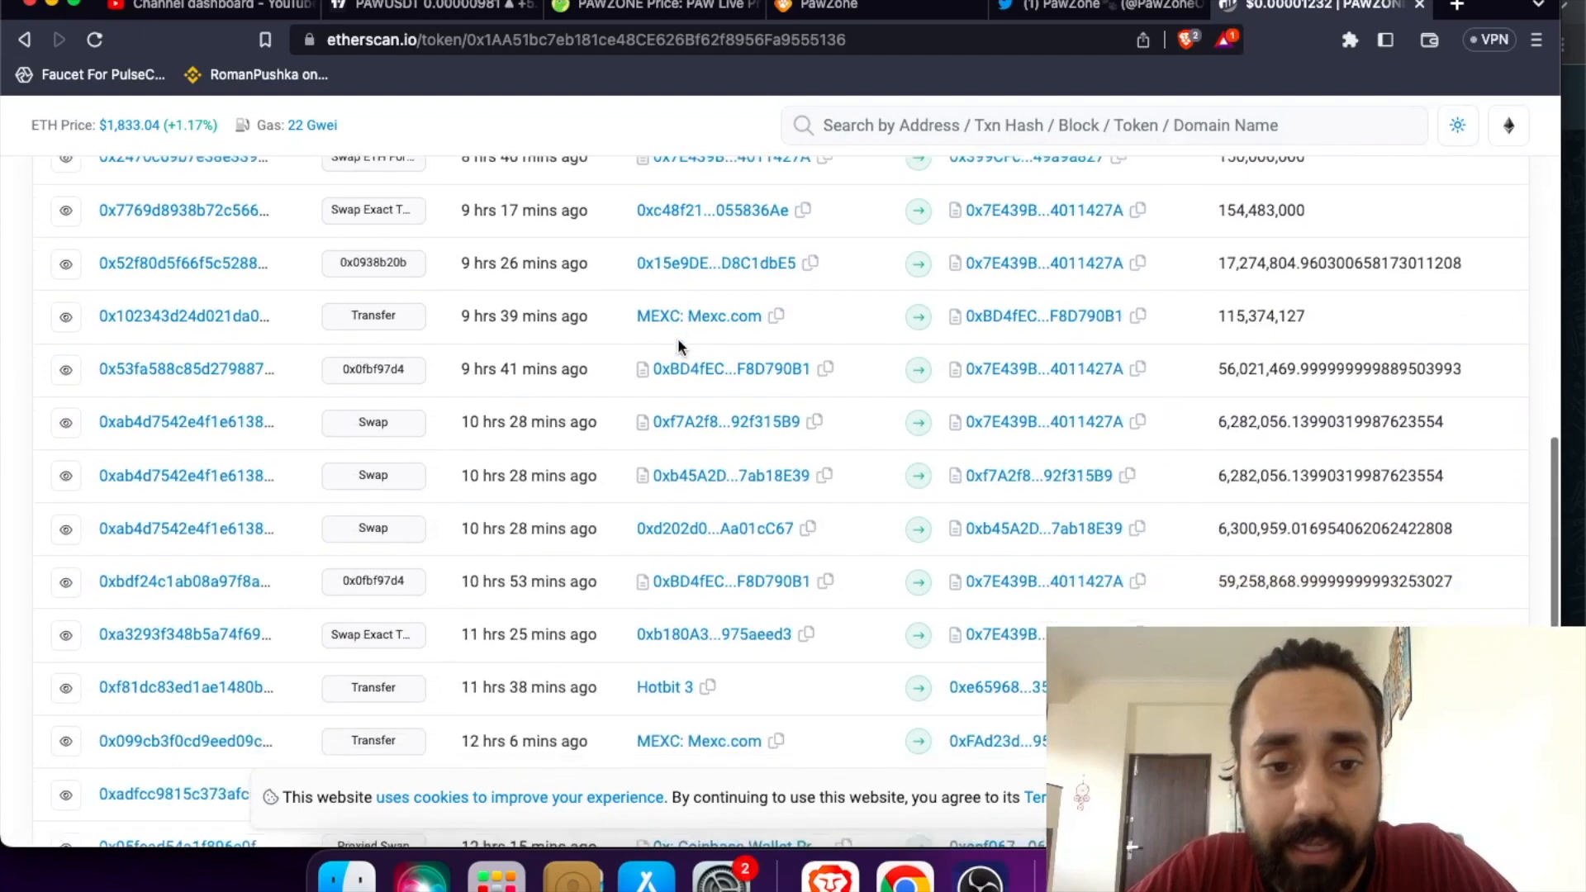
scroll(677, 339, down, 1)
scroll(678, 339, up, 3)
scroll(677, 338, up, 3)
scroll(677, 339, up, 2)
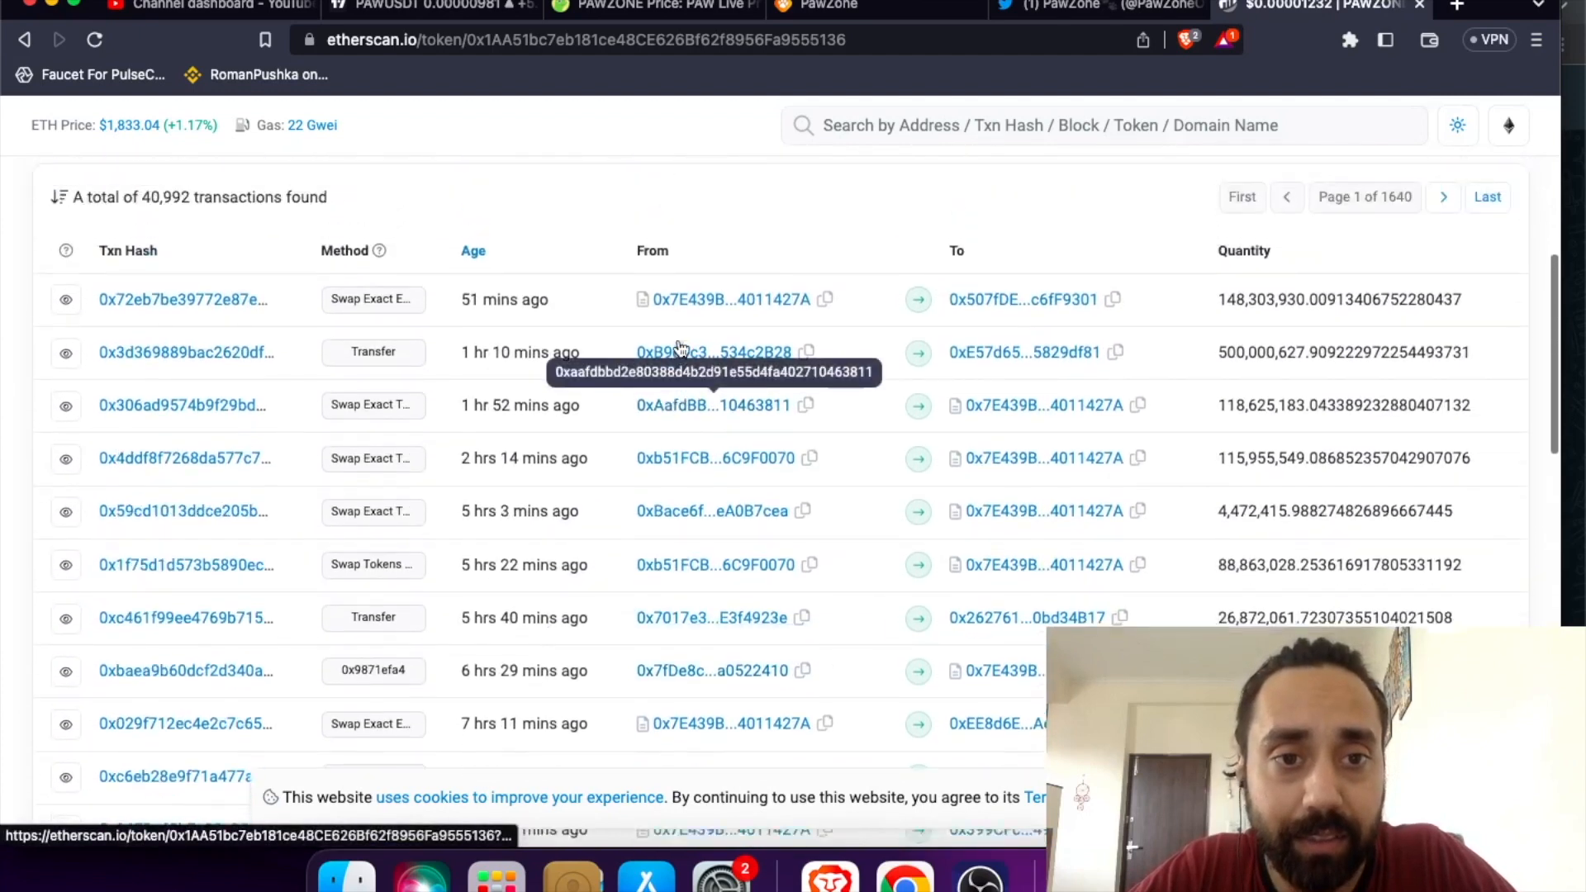
scroll(677, 325, up, 1)
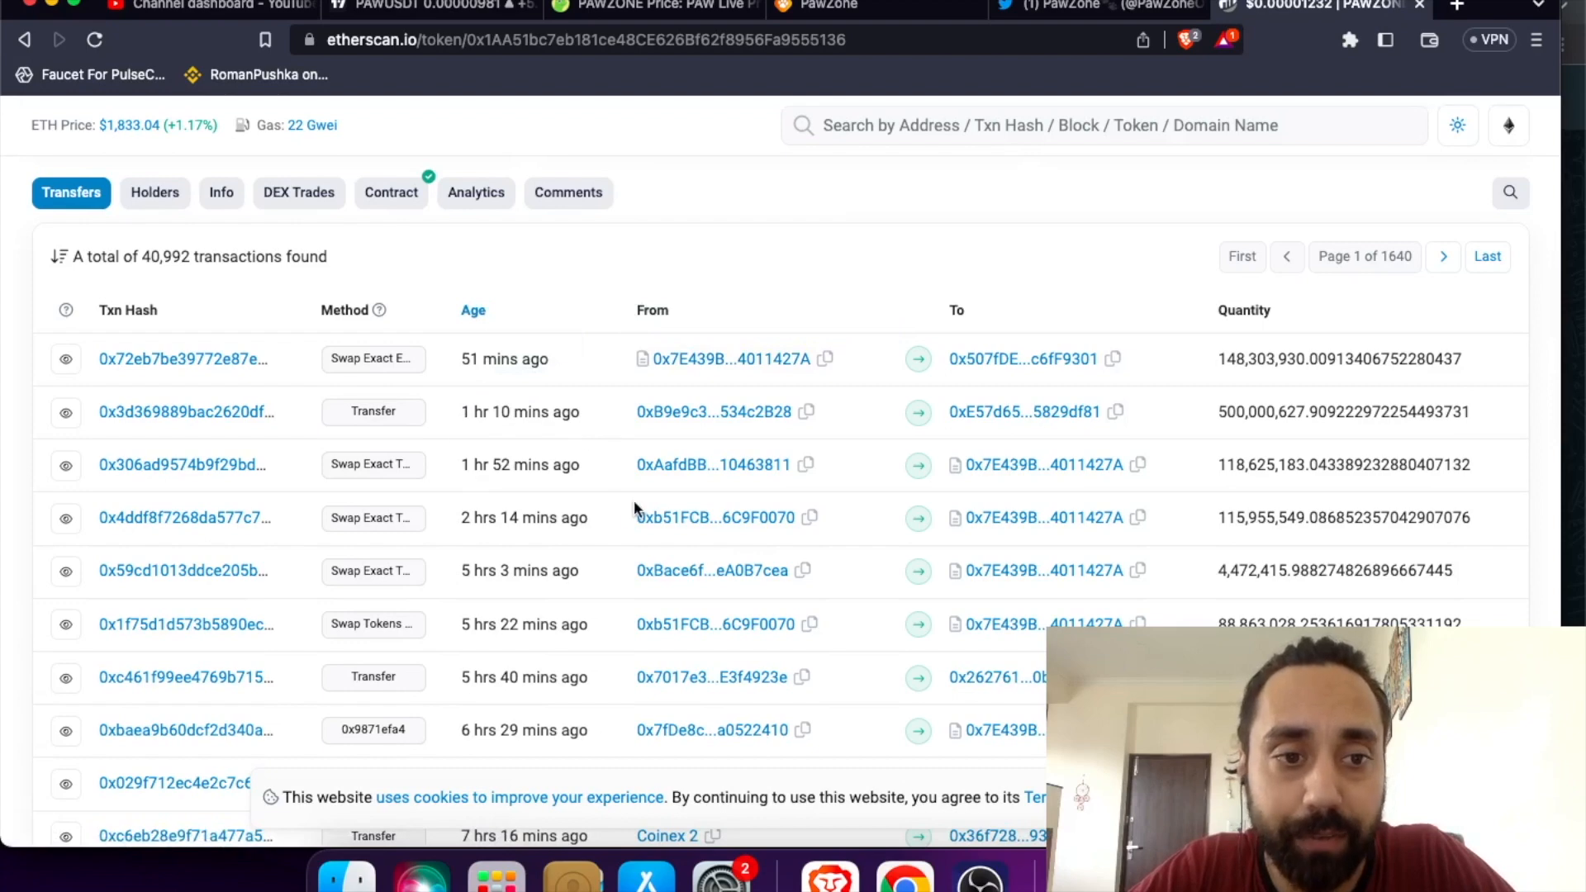
scroll(619, 421, up, 3)
View the PAW top holders, then the recent DEX trades list on Etherscan.
click(155, 432)
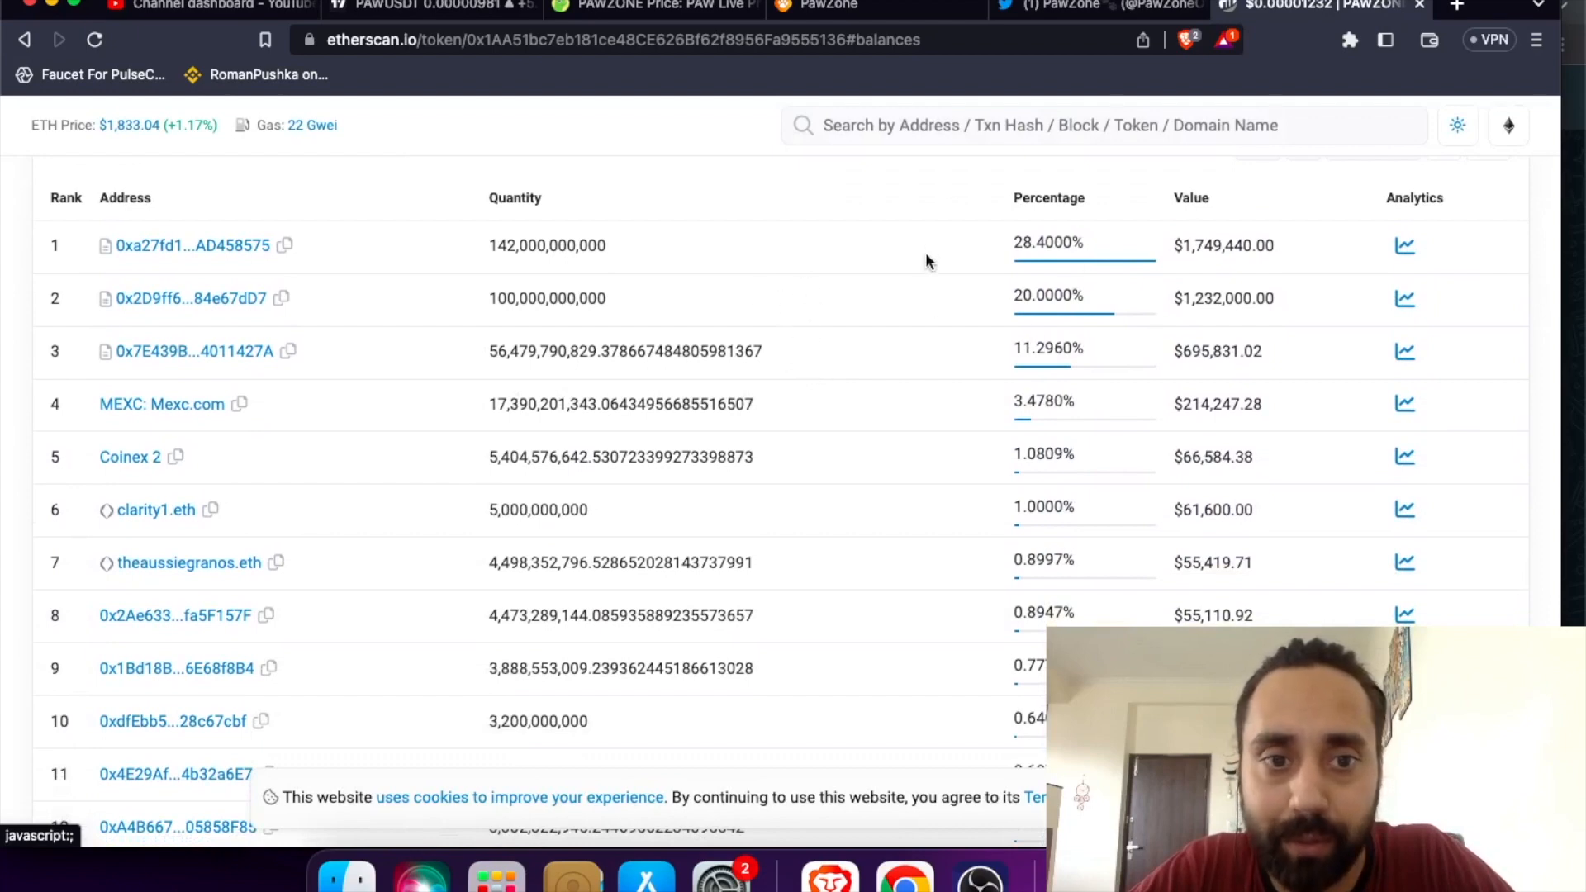
scroll(587, 391, up, 5)
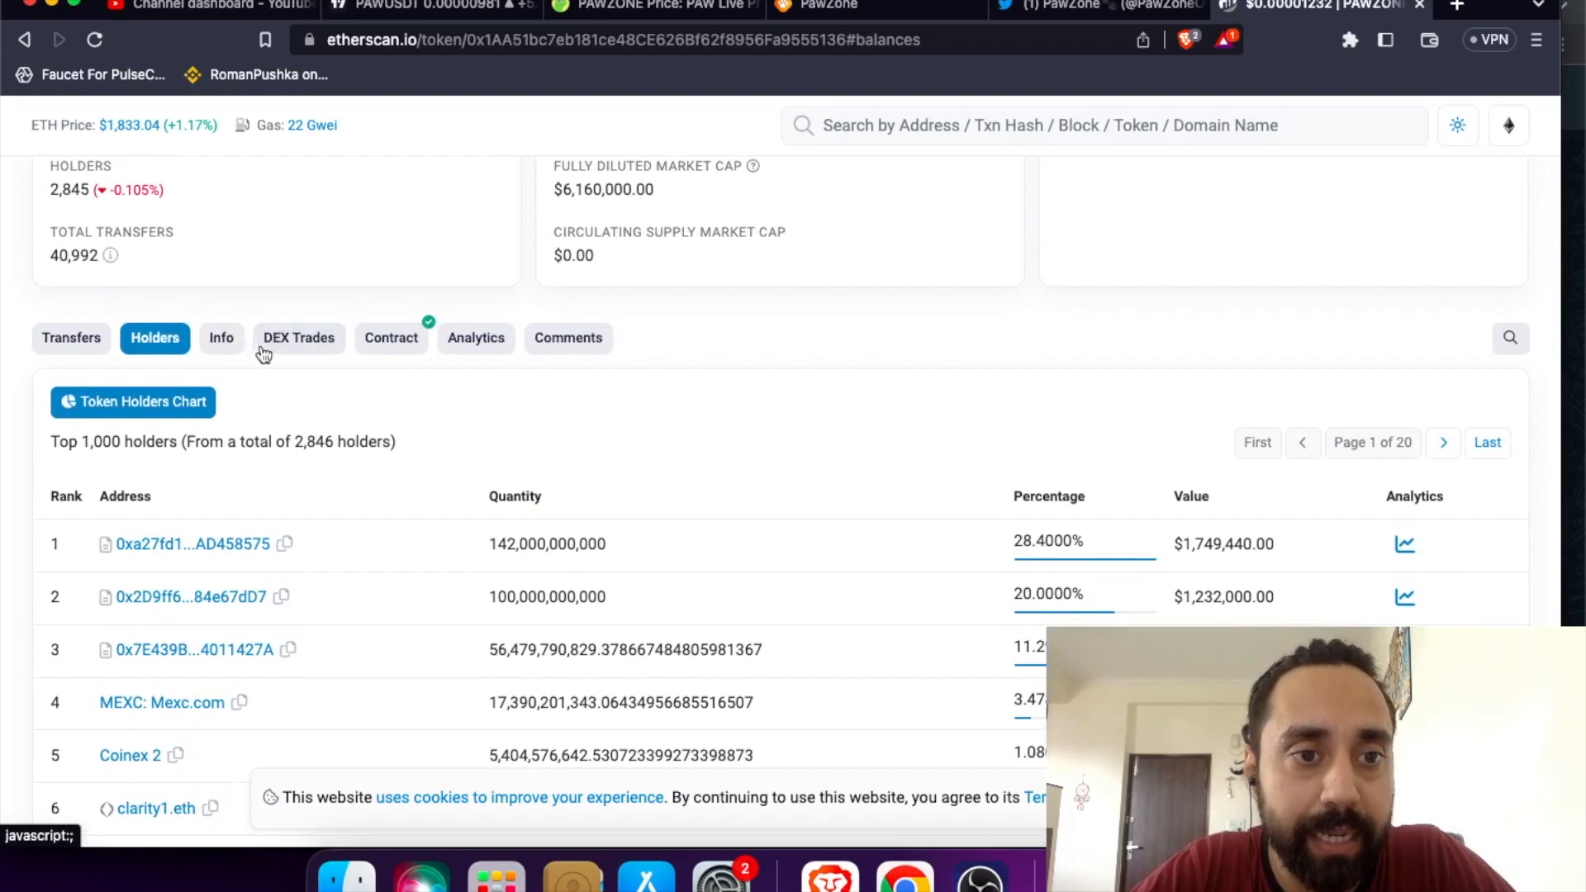
click(279, 344)
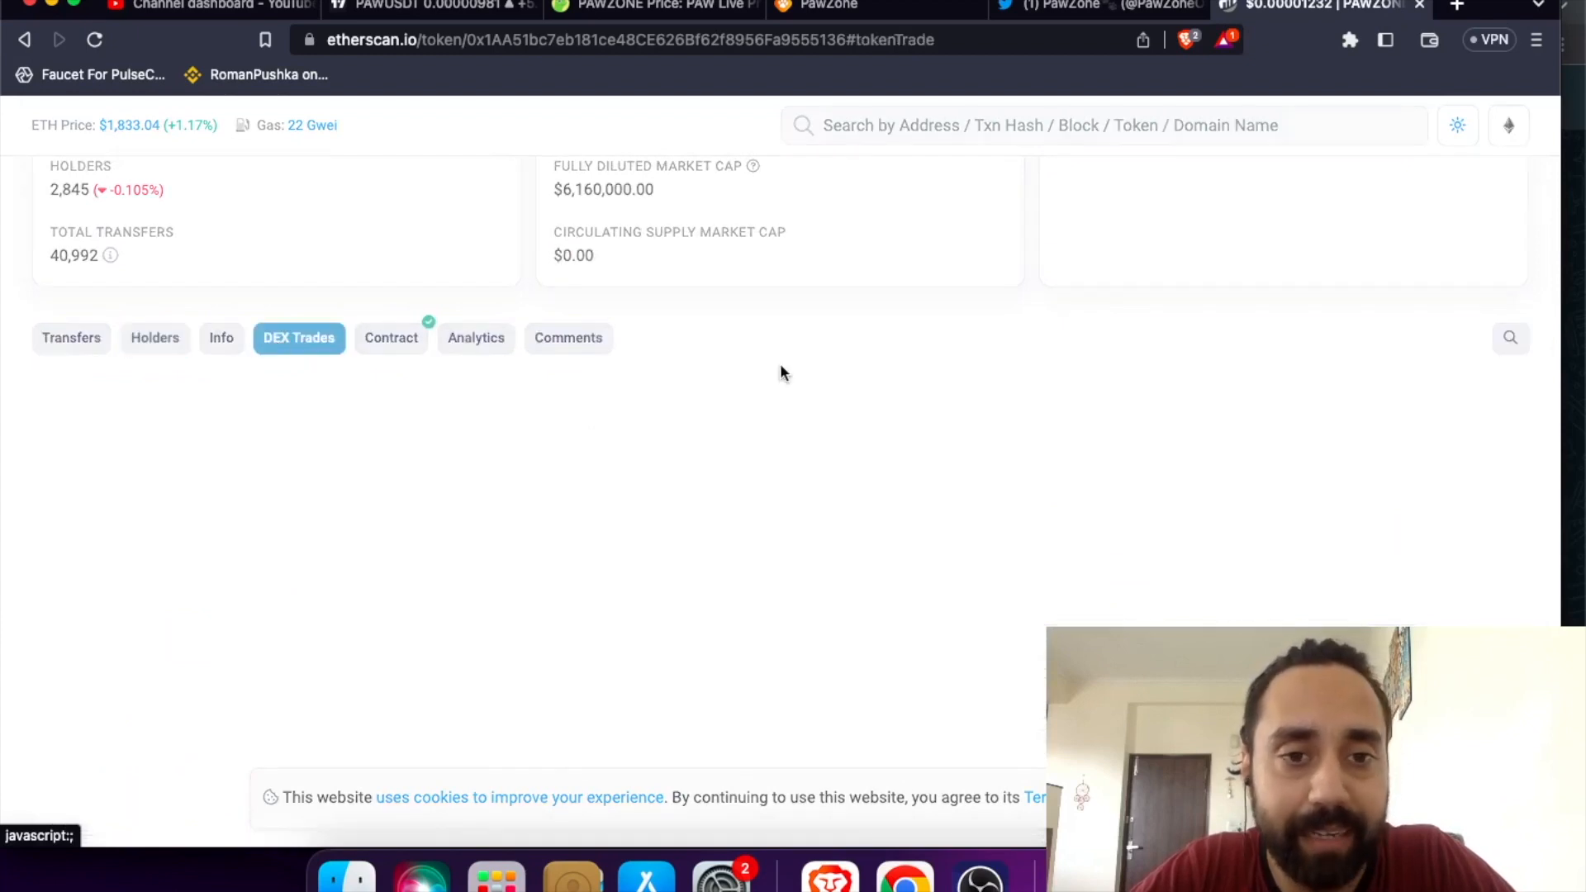
scroll(810, 339, down, 1)
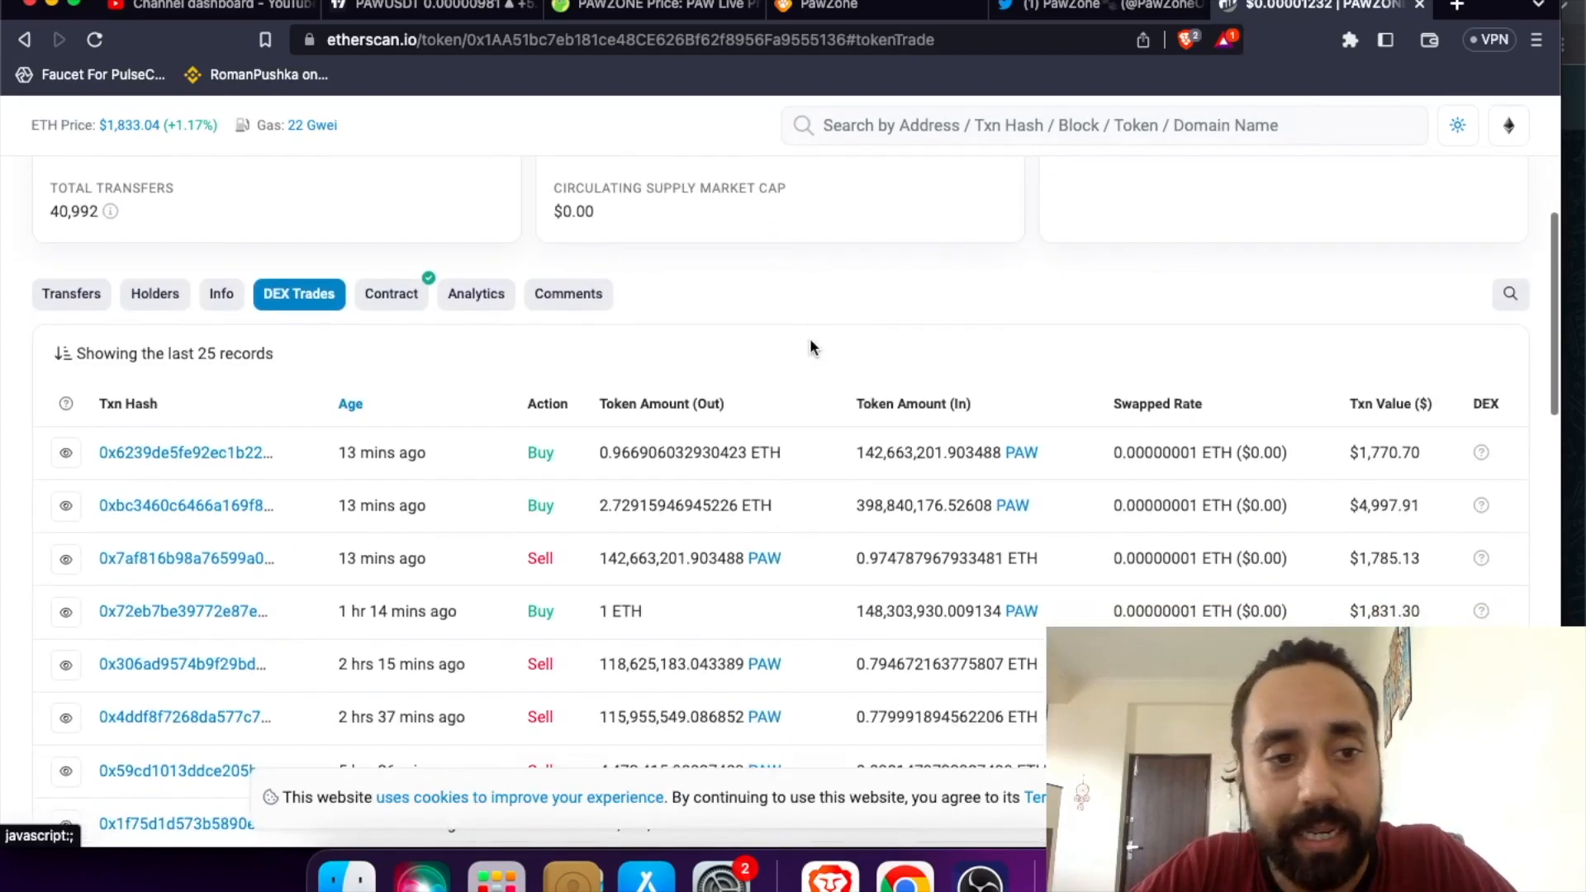
scroll(559, 470, down, 4)
scroll(560, 469, down, 4)
scroll(559, 469, down, 4)
scroll(559, 470, down, 2)
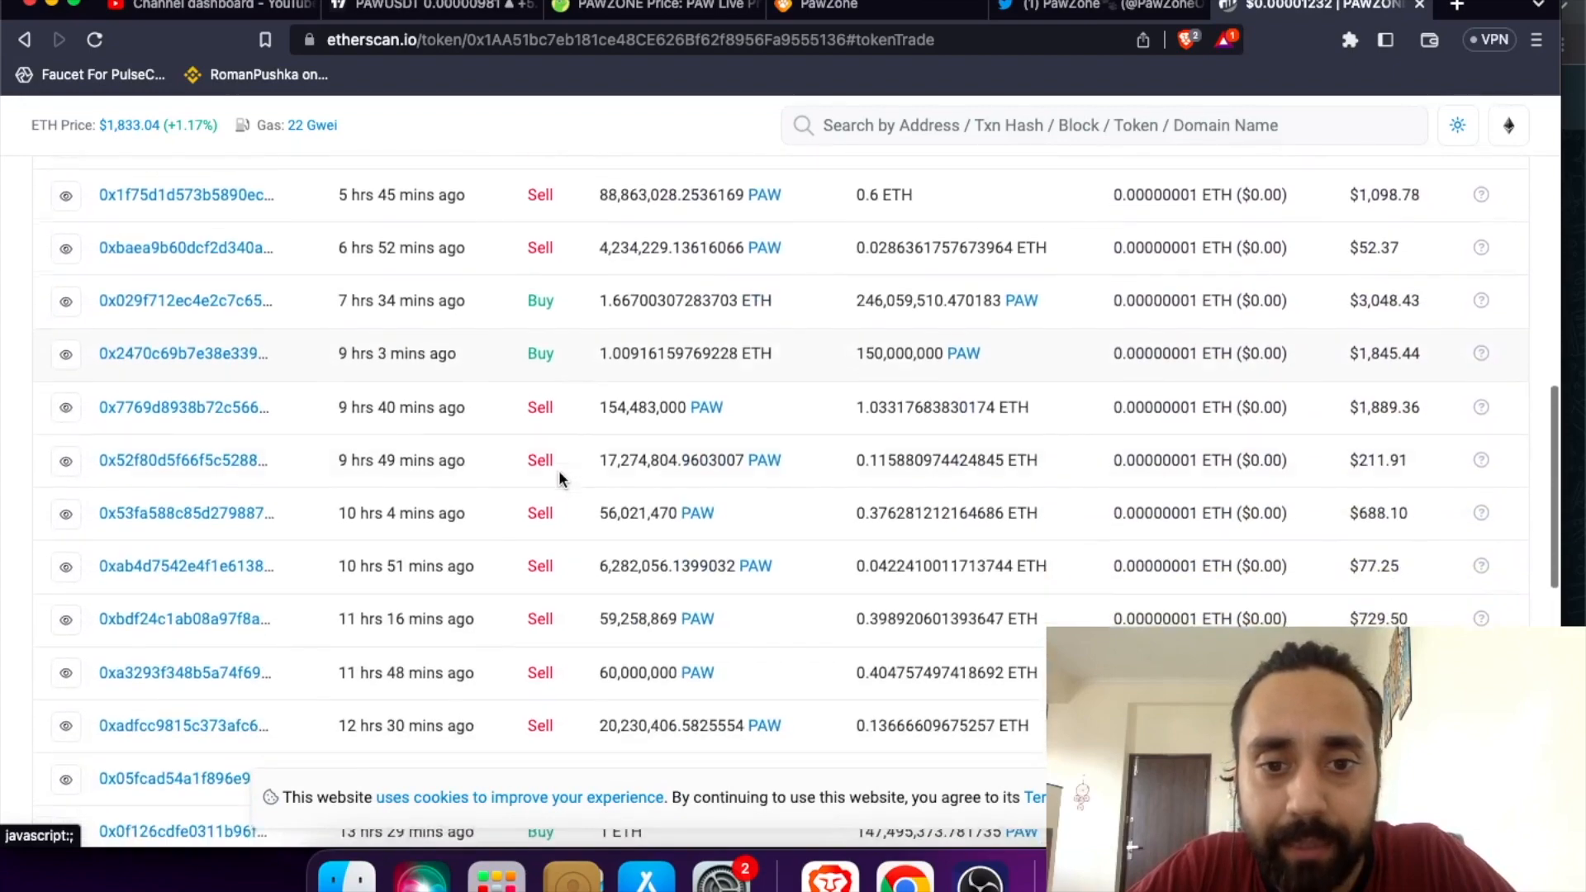
scroll(559, 470, down, 3)
scroll(559, 470, down, 3)
scroll(558, 470, down, 3)
scroll(558, 469, down, 3)
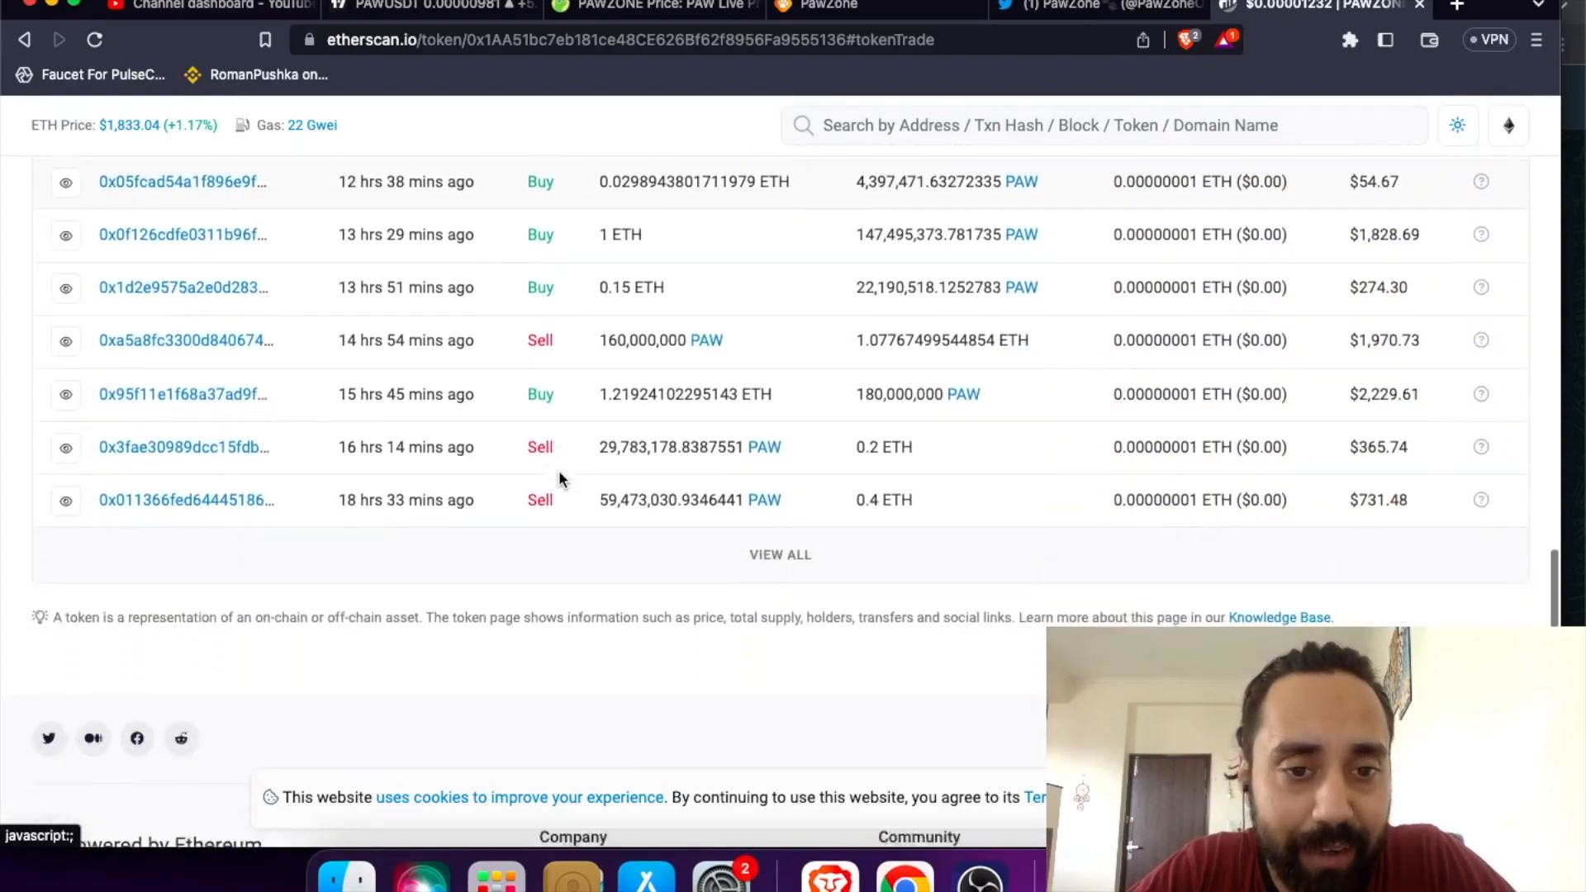
scroll(559, 470, up, 3)
scroll(560, 471, up, 4)
scroll(560, 470, up, 4)
scroll(559, 469, up, 2)
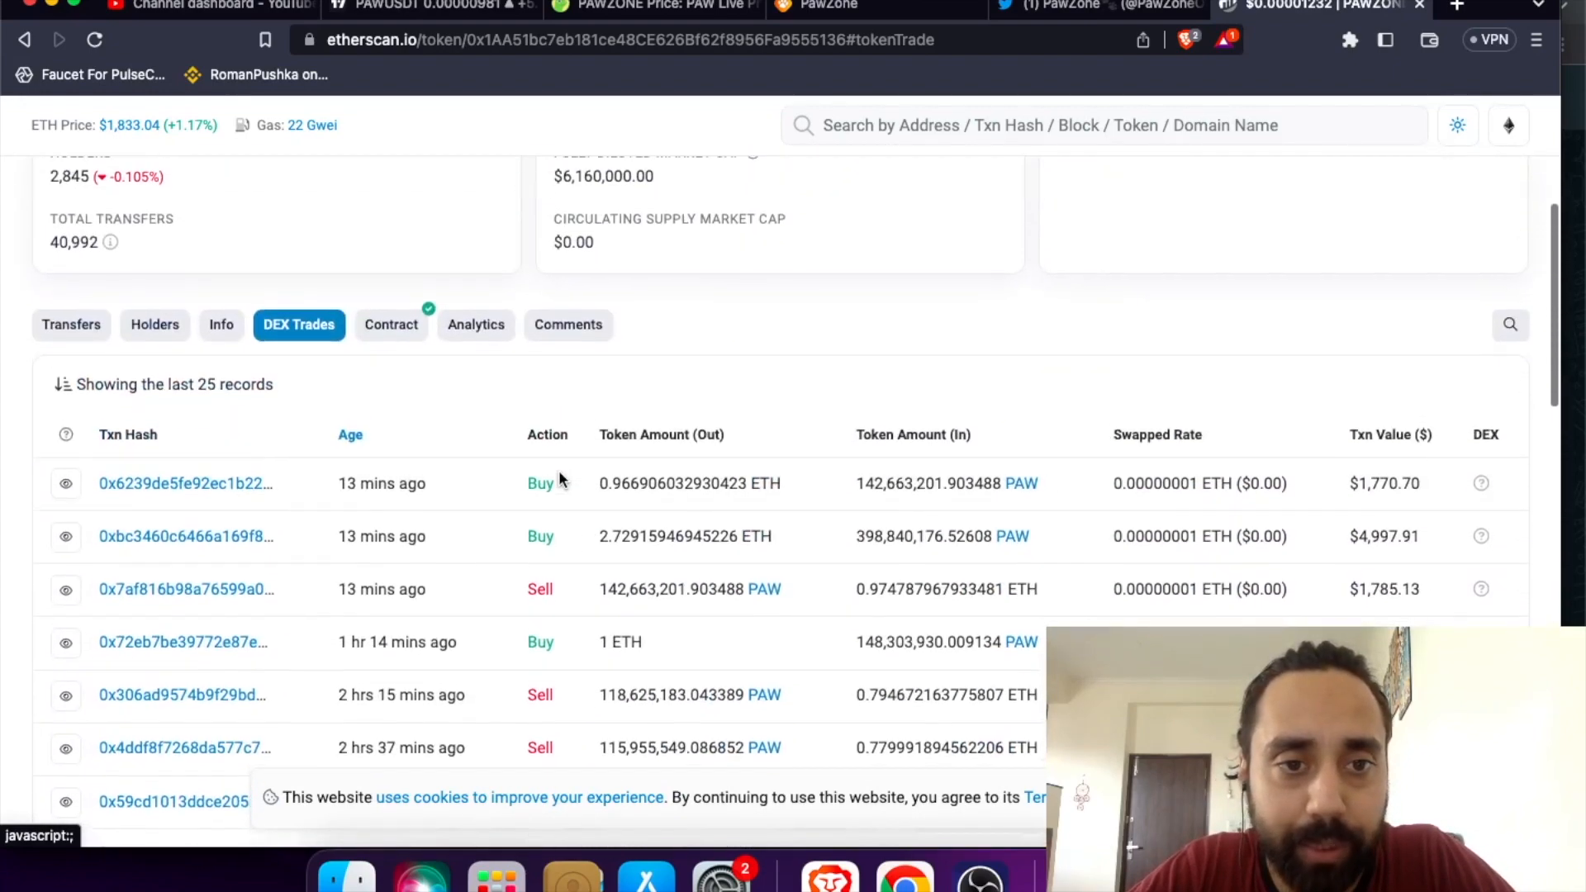
scroll(714, 339, up, 3)
scroll(658, 434, up, 2)
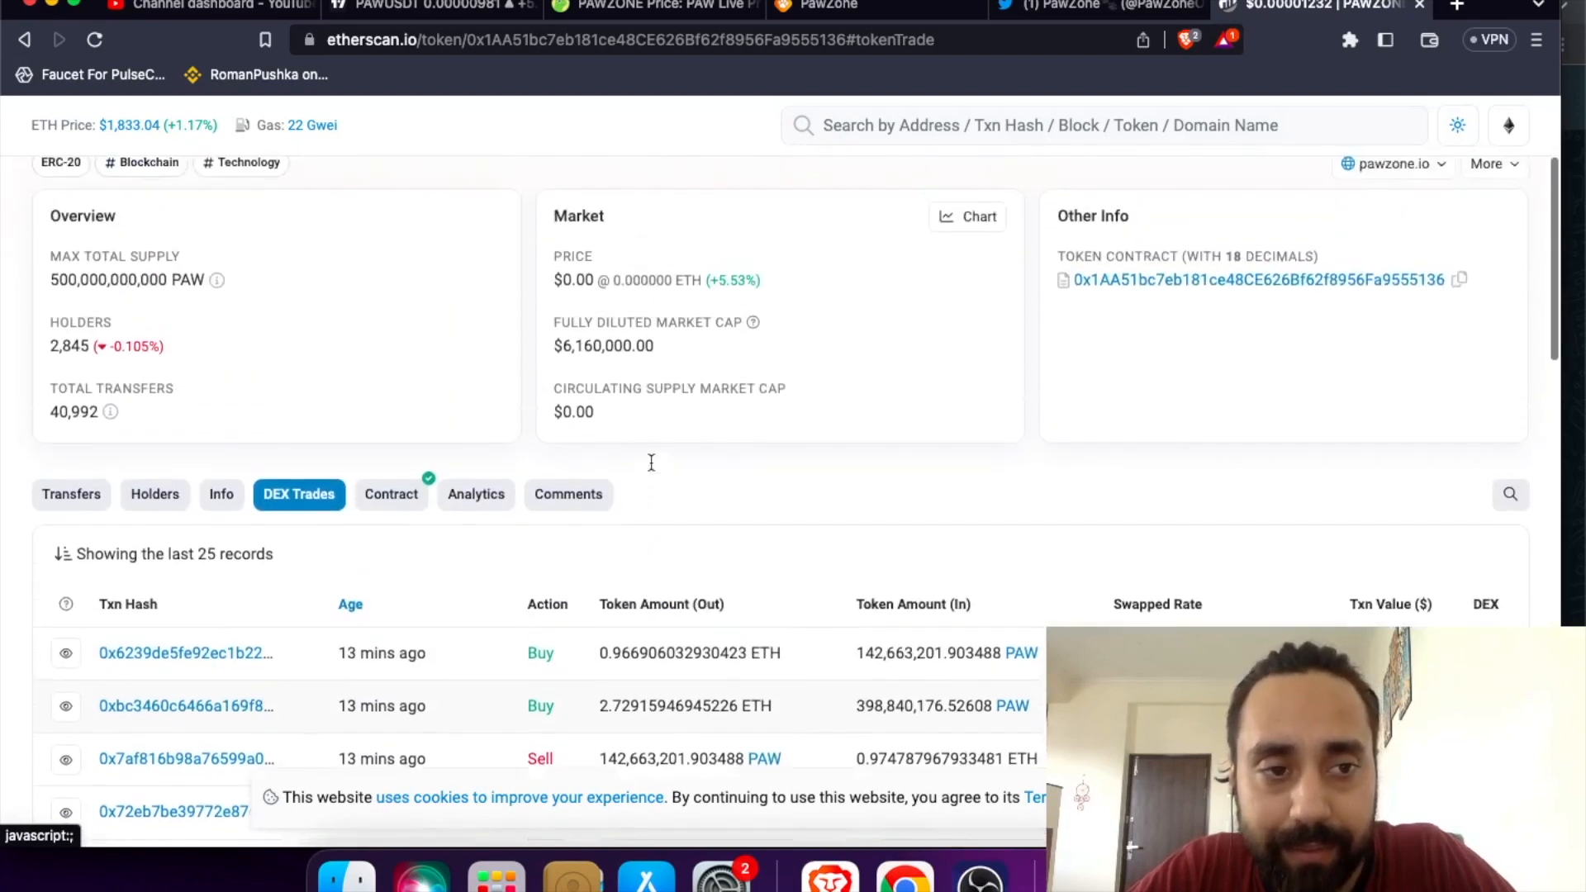
scroll(651, 464, up, 2)
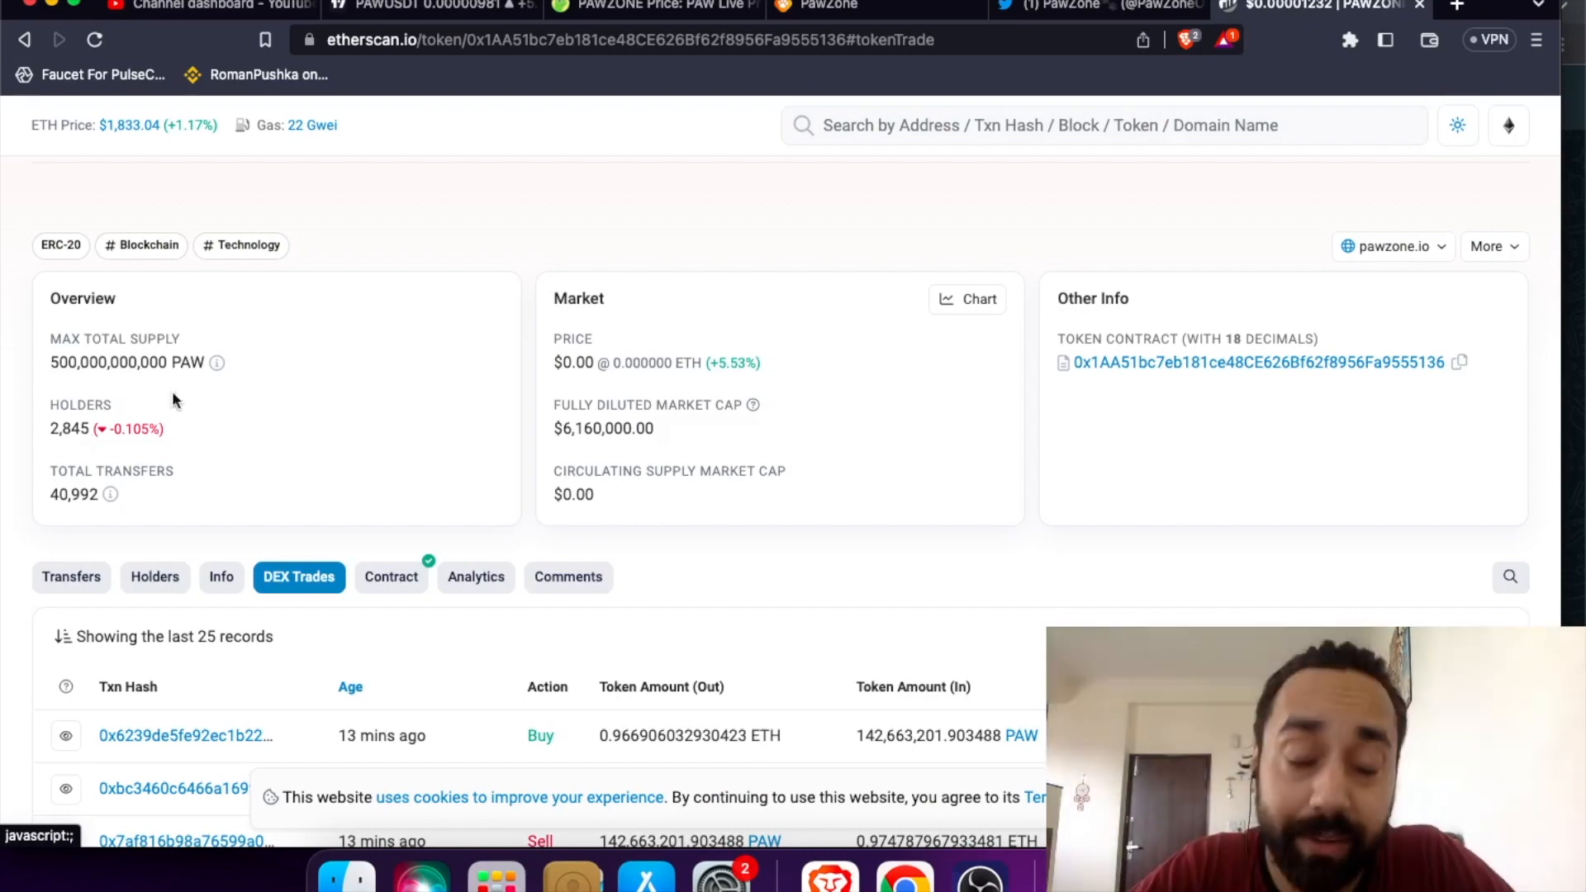
scroll(693, 245, down, 1)
scroll(693, 244, down, 1)
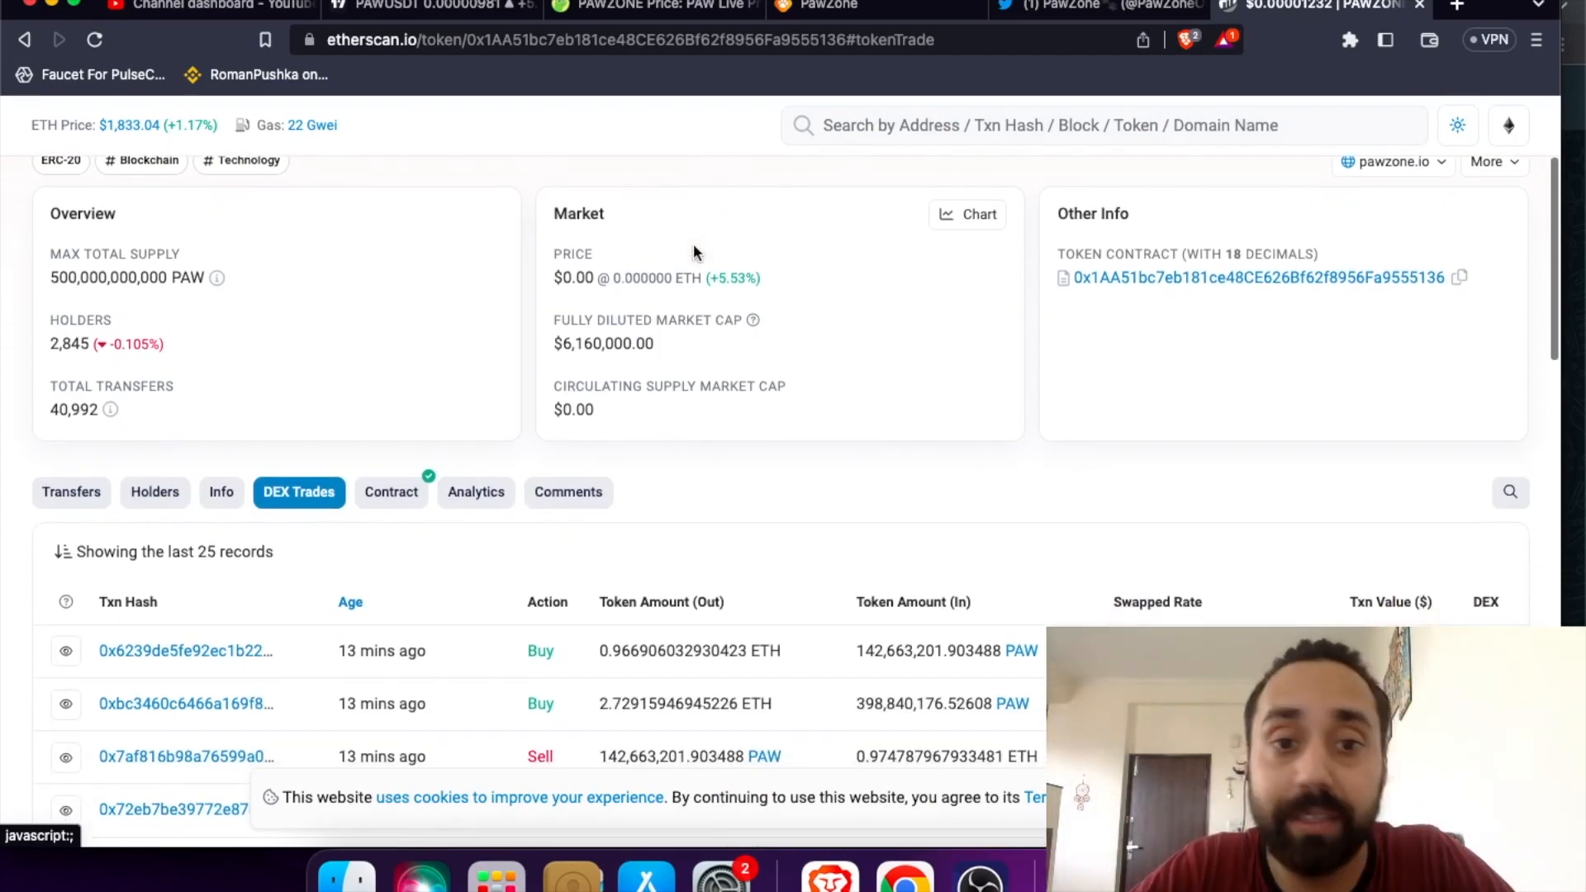
scroll(891, 382, down, 1)
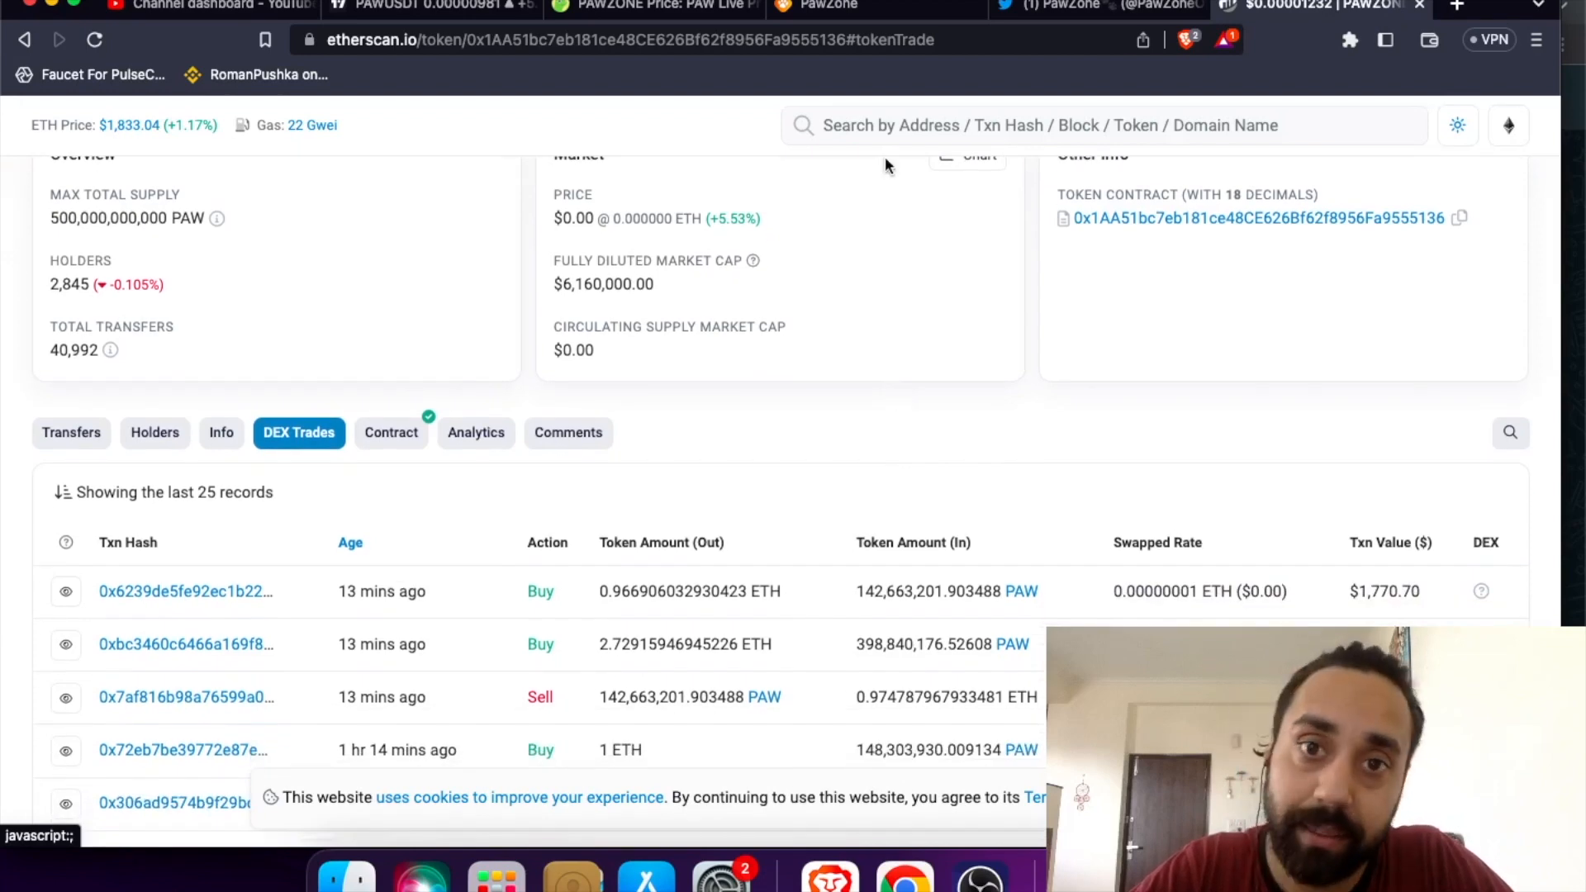
Return from Etherscan to the PAW/USDT chart with the green predicted path (Ctrl+2).
click(874, 14)
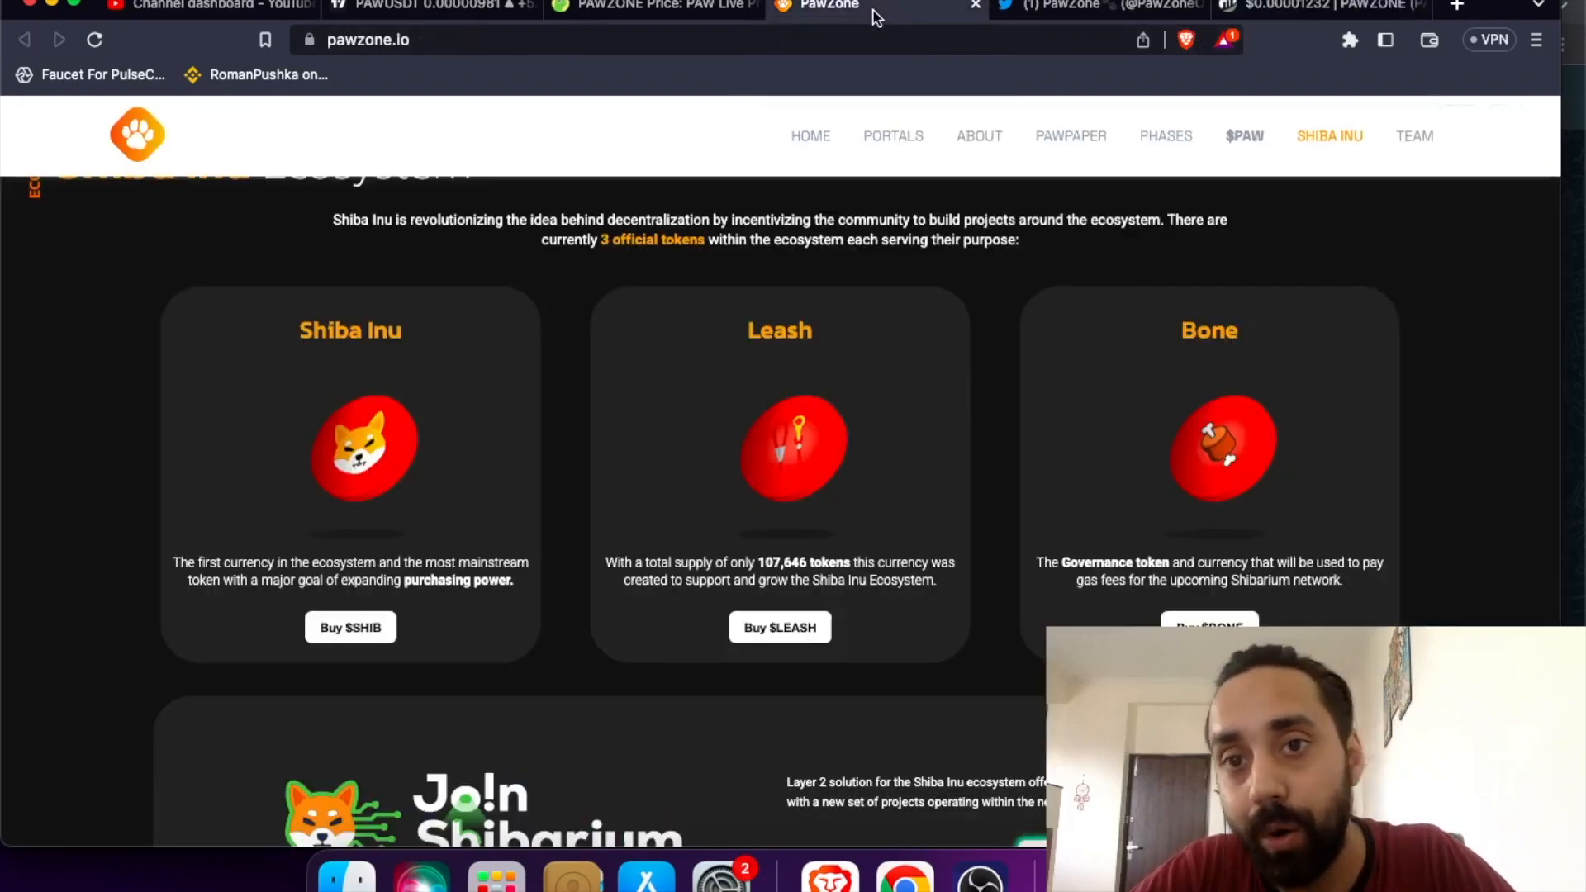
key(ctrl+2)
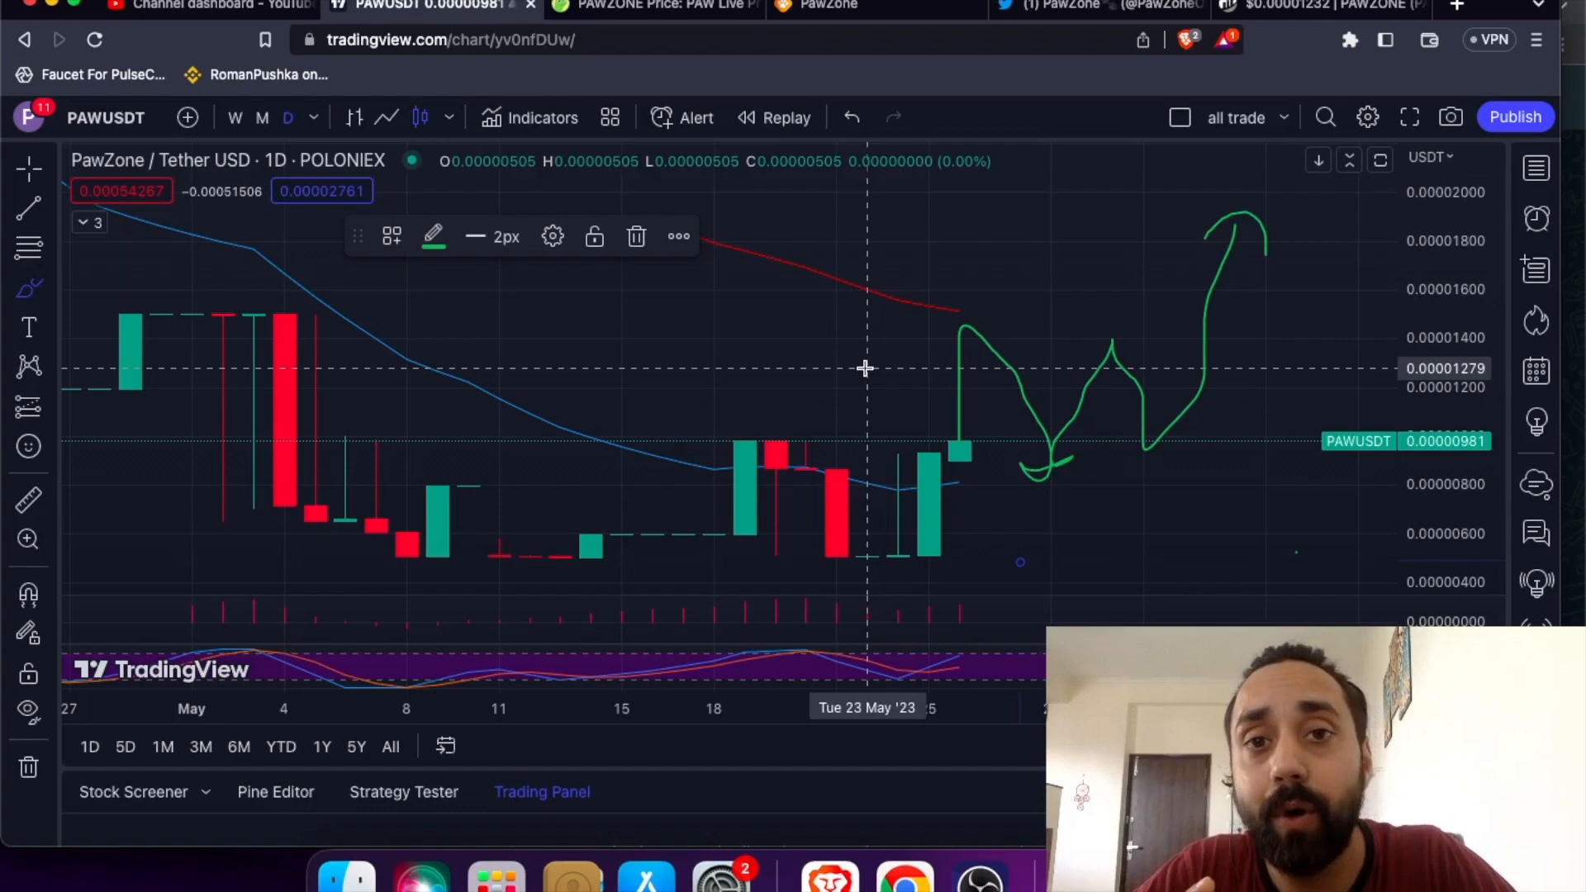